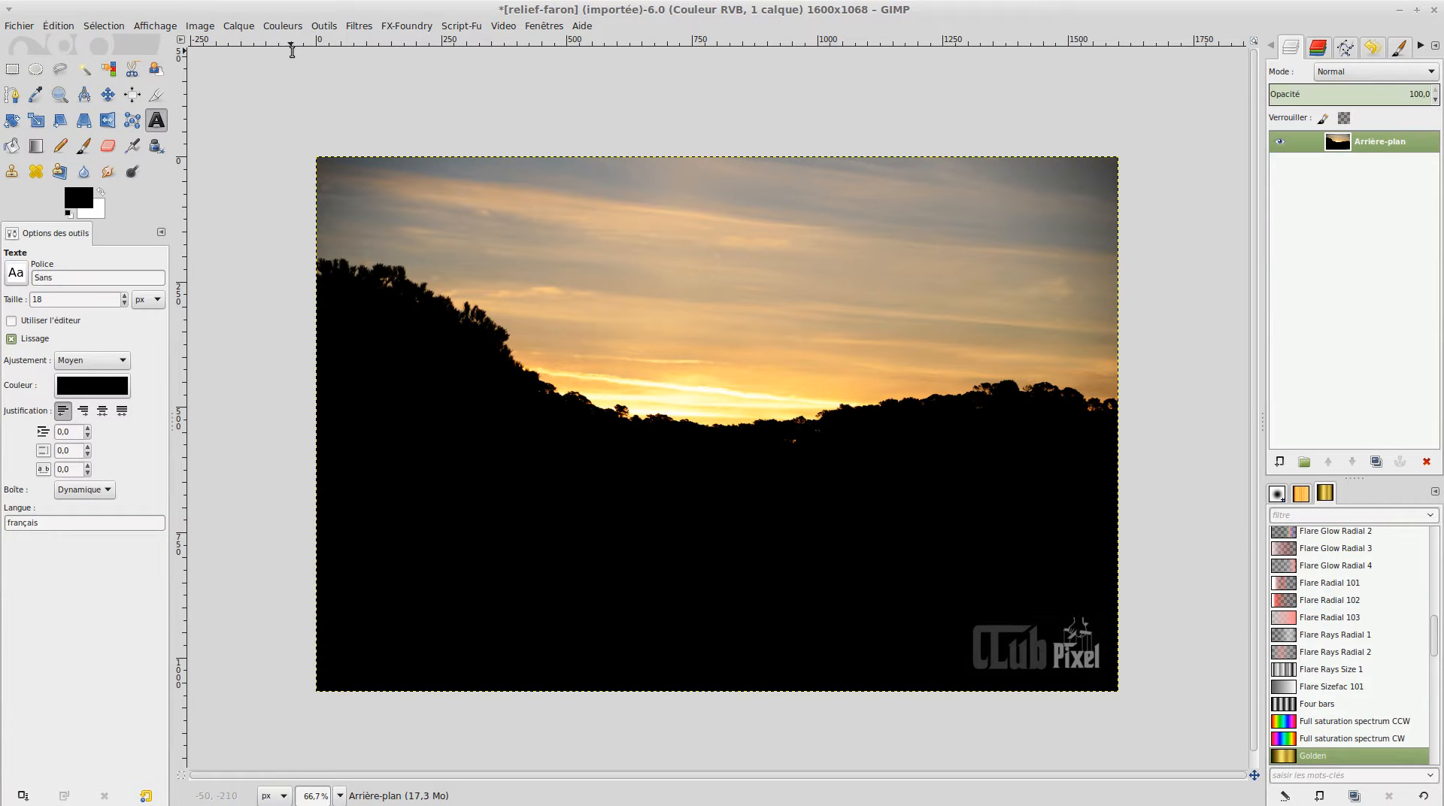
# - Draw a smooth curved path with the Paths tool along the hill silhouette, from the image's left edge to its right edge
pyautogui.hotkey('shift', 'ctrl', 'j')
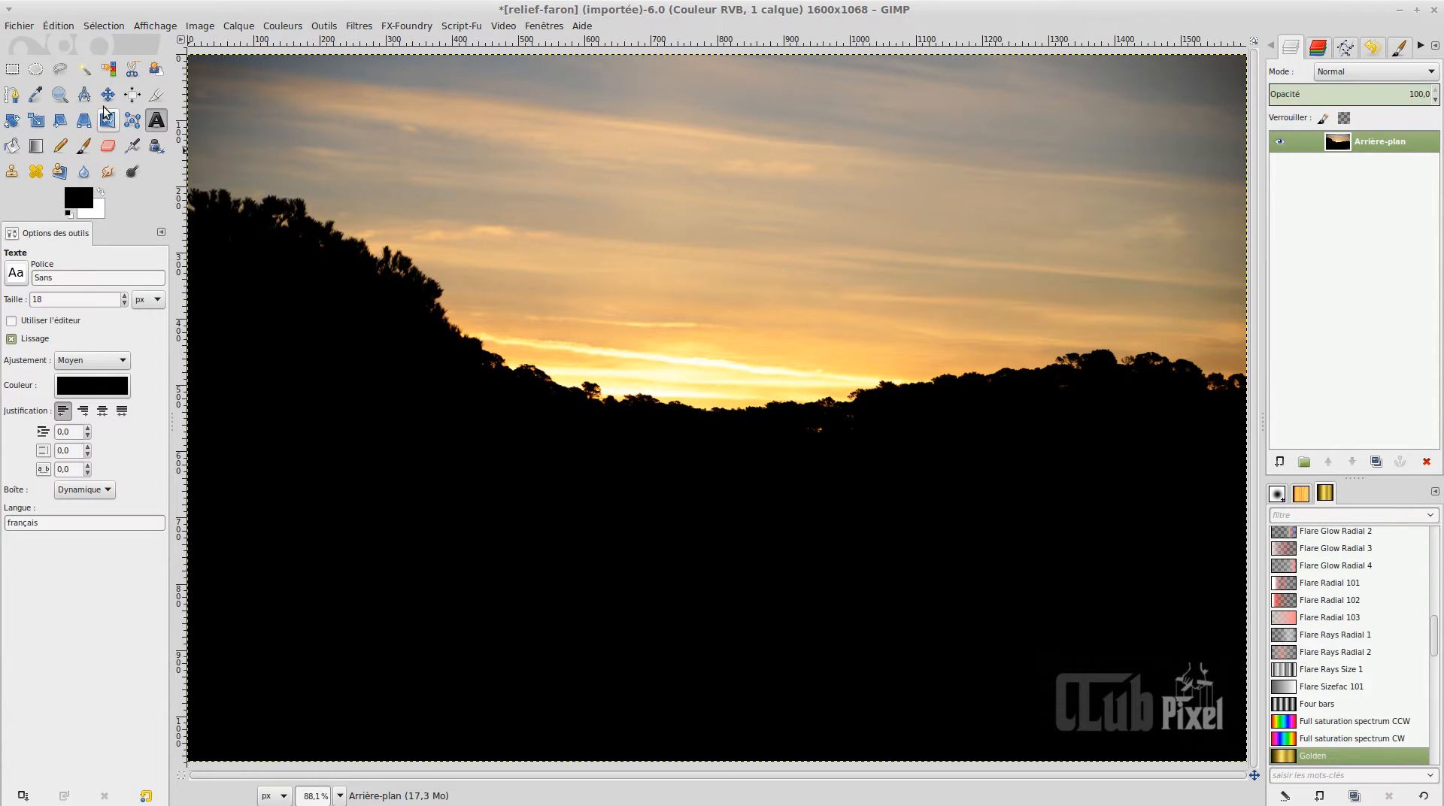
pyautogui.click(10, 95)
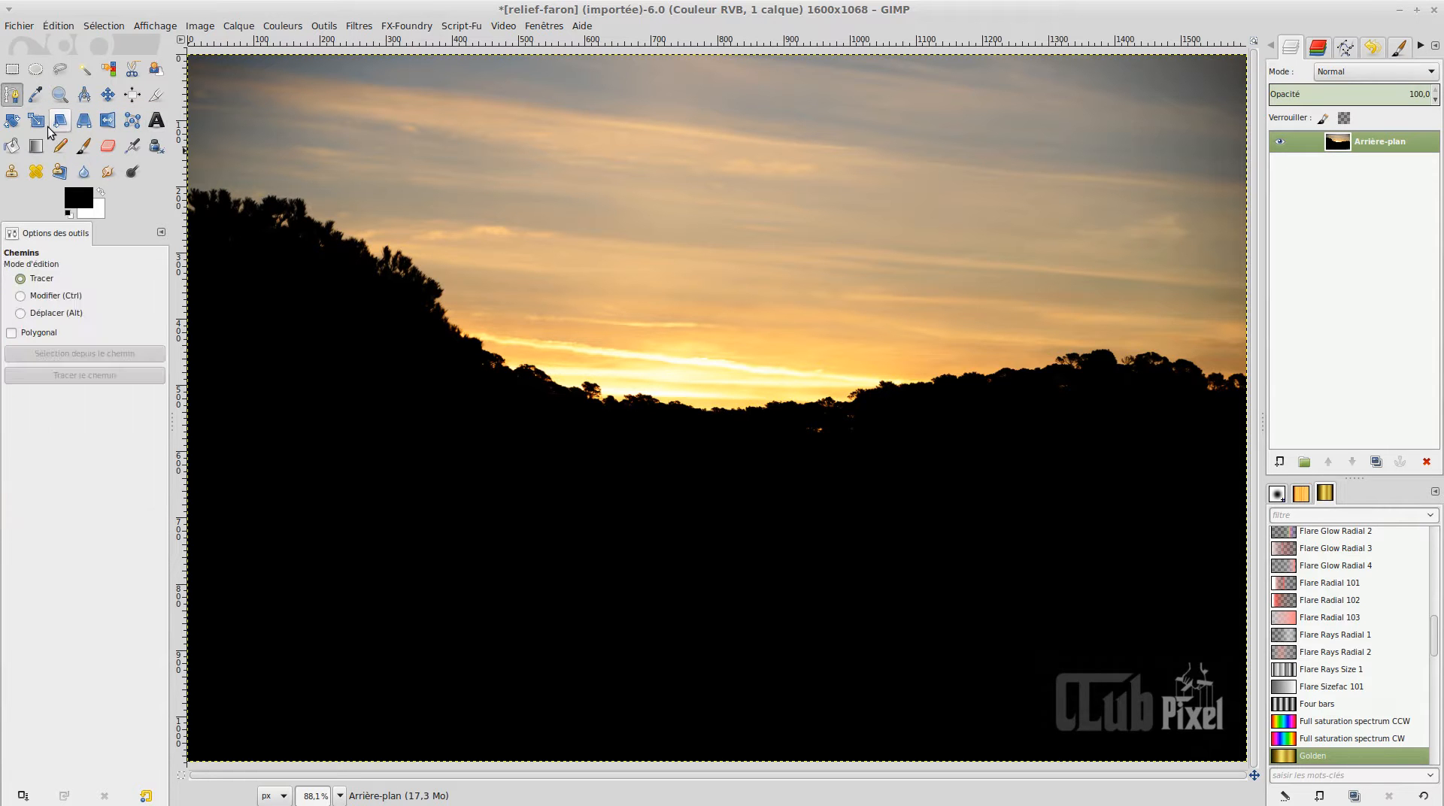
pyautogui.click(192, 206)
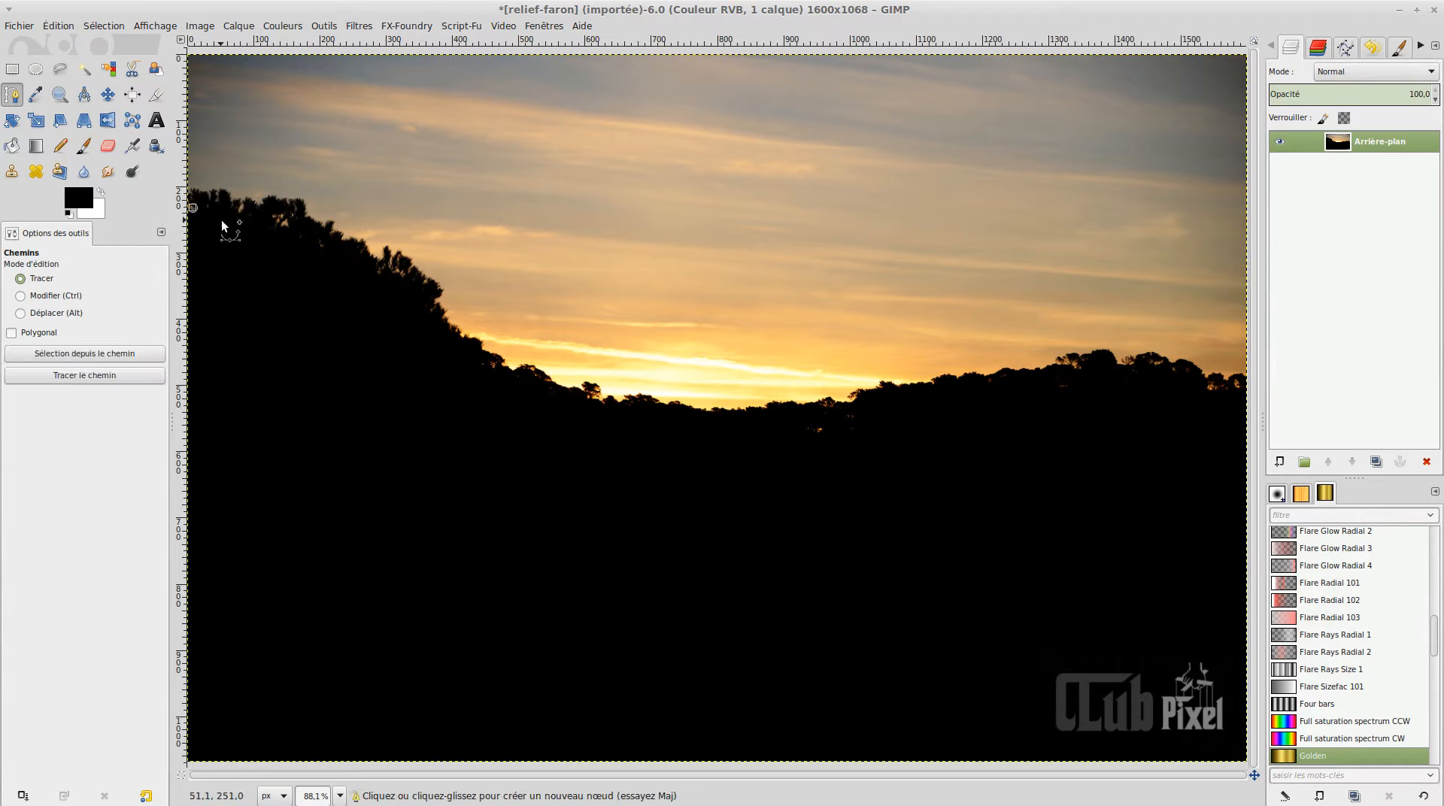
pyautogui.moveTo(332, 237); pyautogui.dragTo(397, 270)
pyautogui.moveTo(508, 369); pyautogui.dragTo(601, 414)
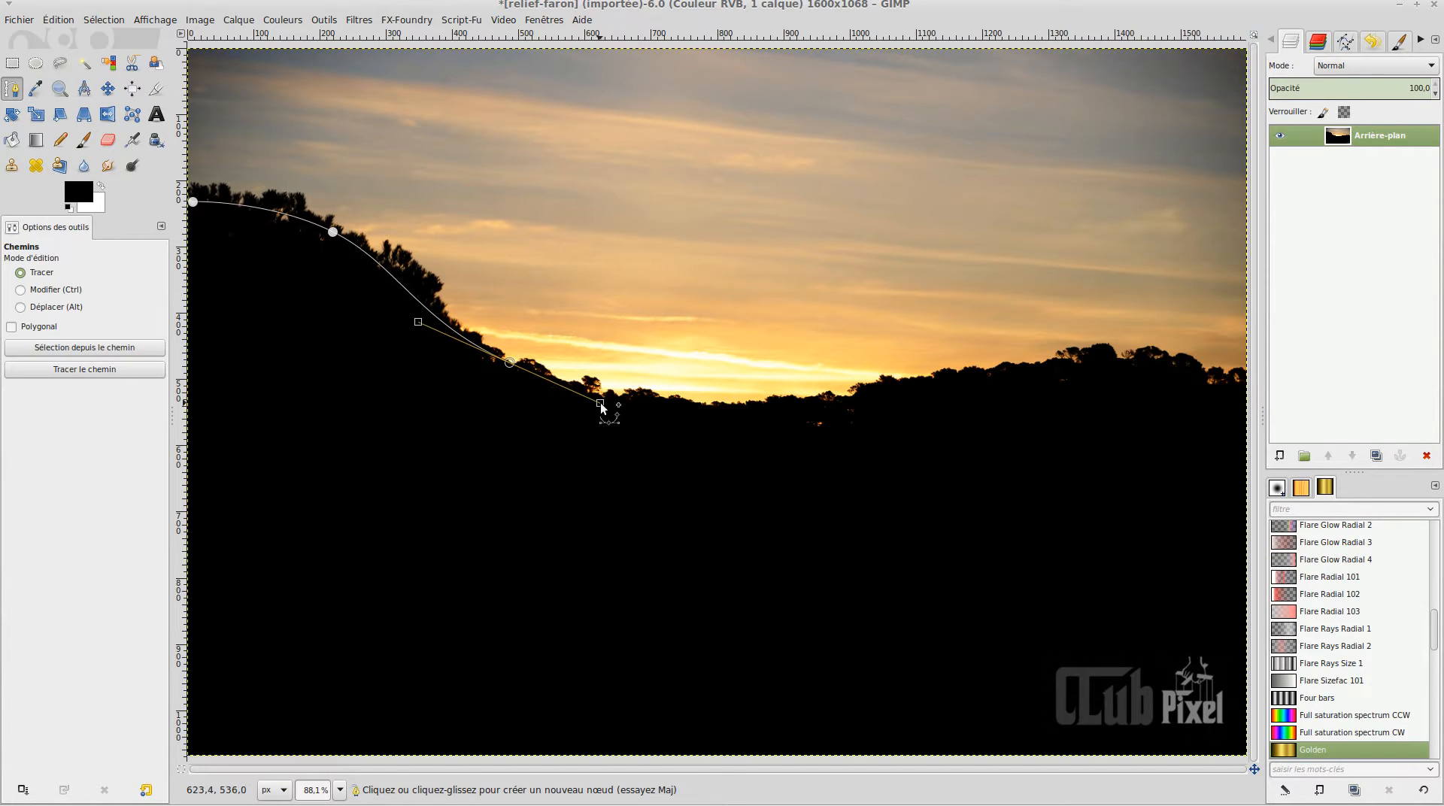
pyautogui.moveTo(802, 400); pyautogui.dragTo(900, 393)
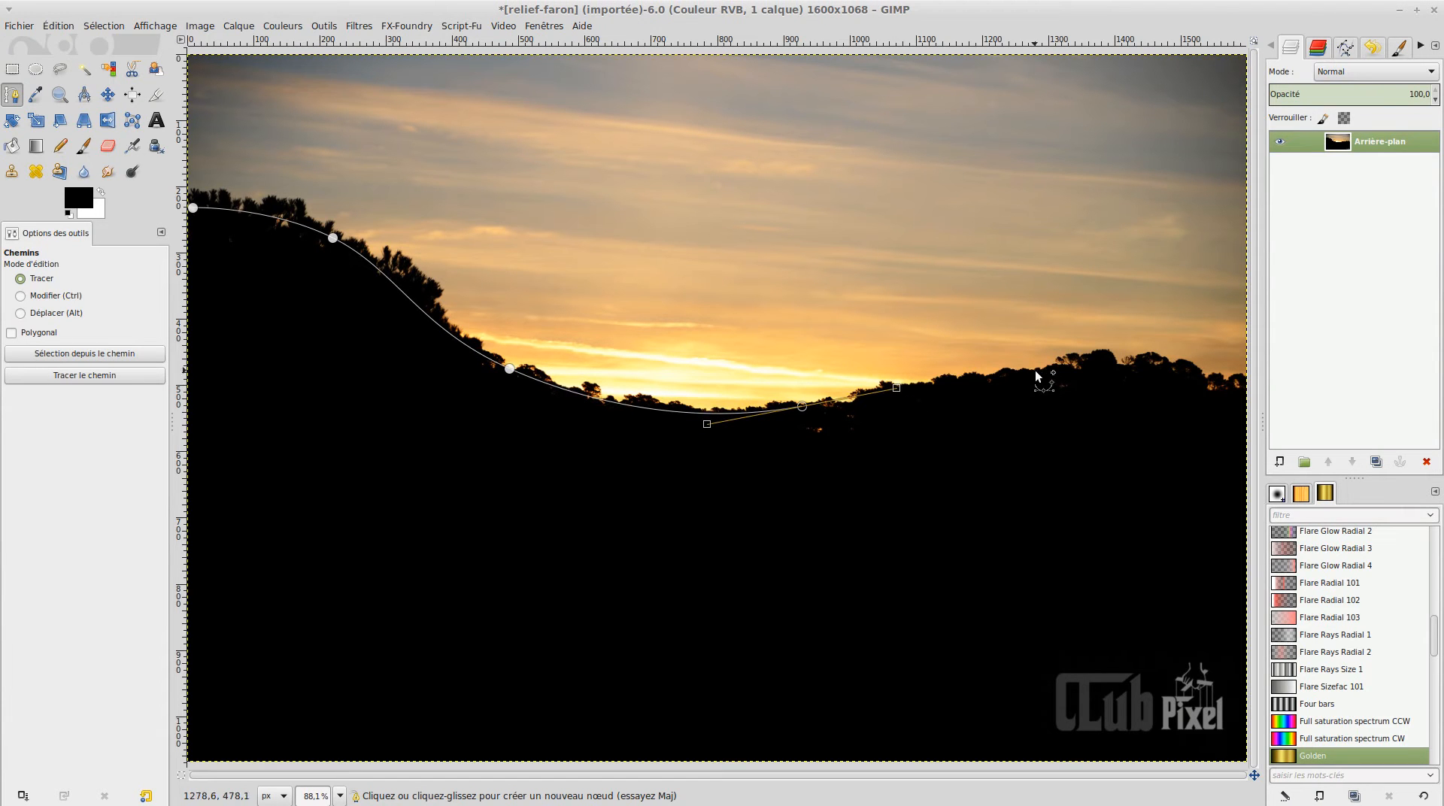
pyautogui.moveTo(1053, 366); pyautogui.dragTo(1121, 367)
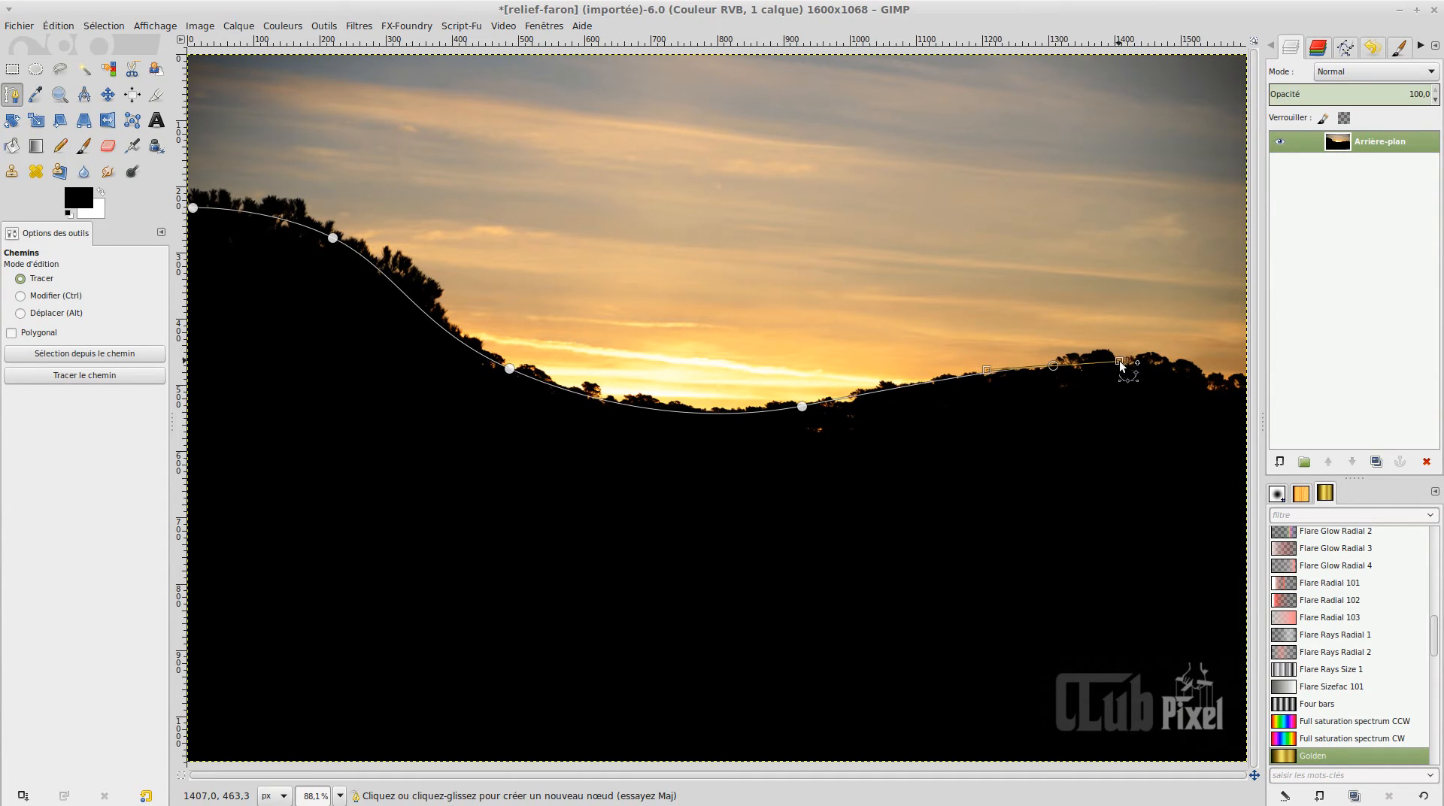
pyautogui.click(1239, 387)
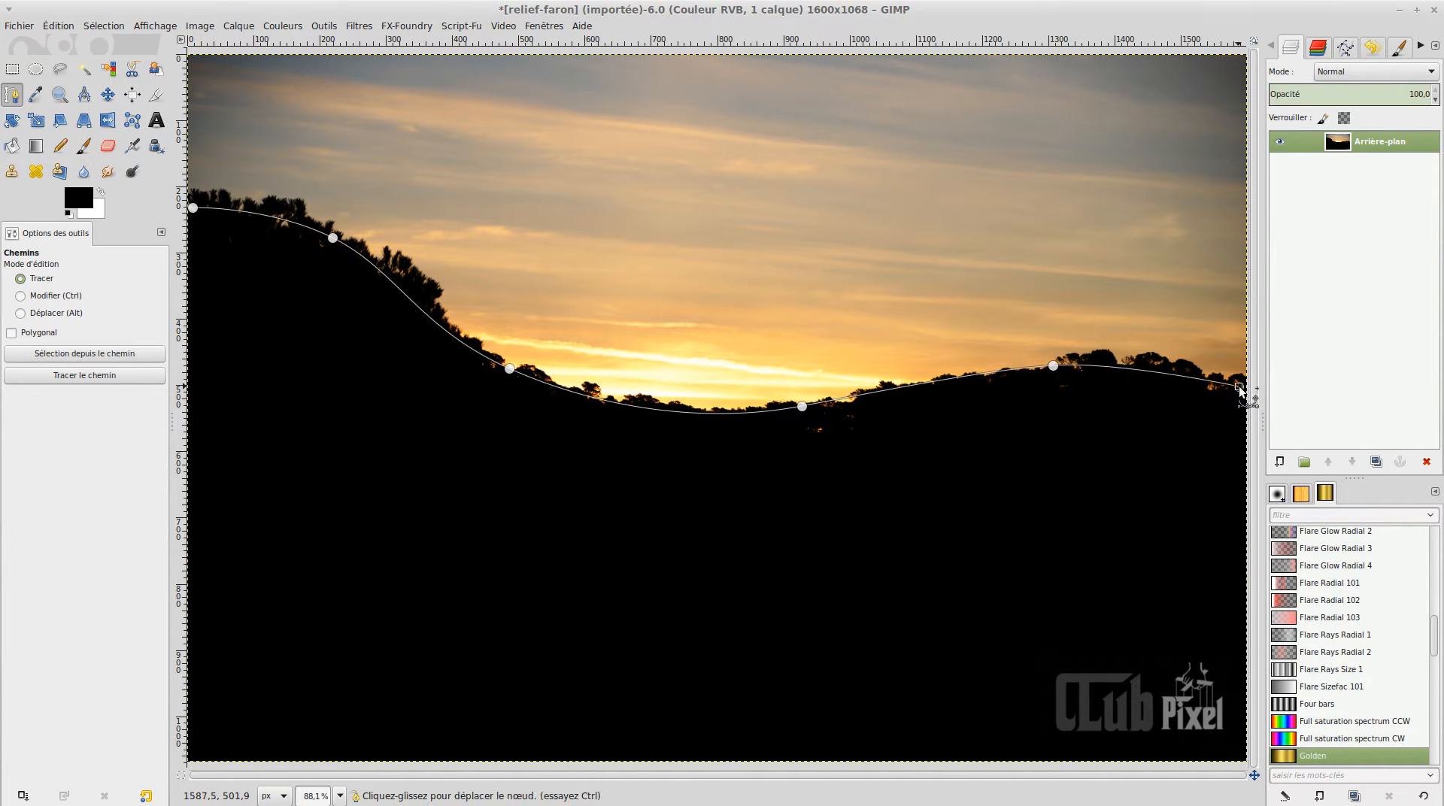
# - Fine-tune the path's last node and the curve handle of the node before it to follow the right-hand ridge
pyautogui.moveTo(1239, 387)
pyautogui.mouseDown()
pyautogui.moveTo(1204, 384)
pyautogui.moveTo(1238, 392)
pyautogui.mouseUp()
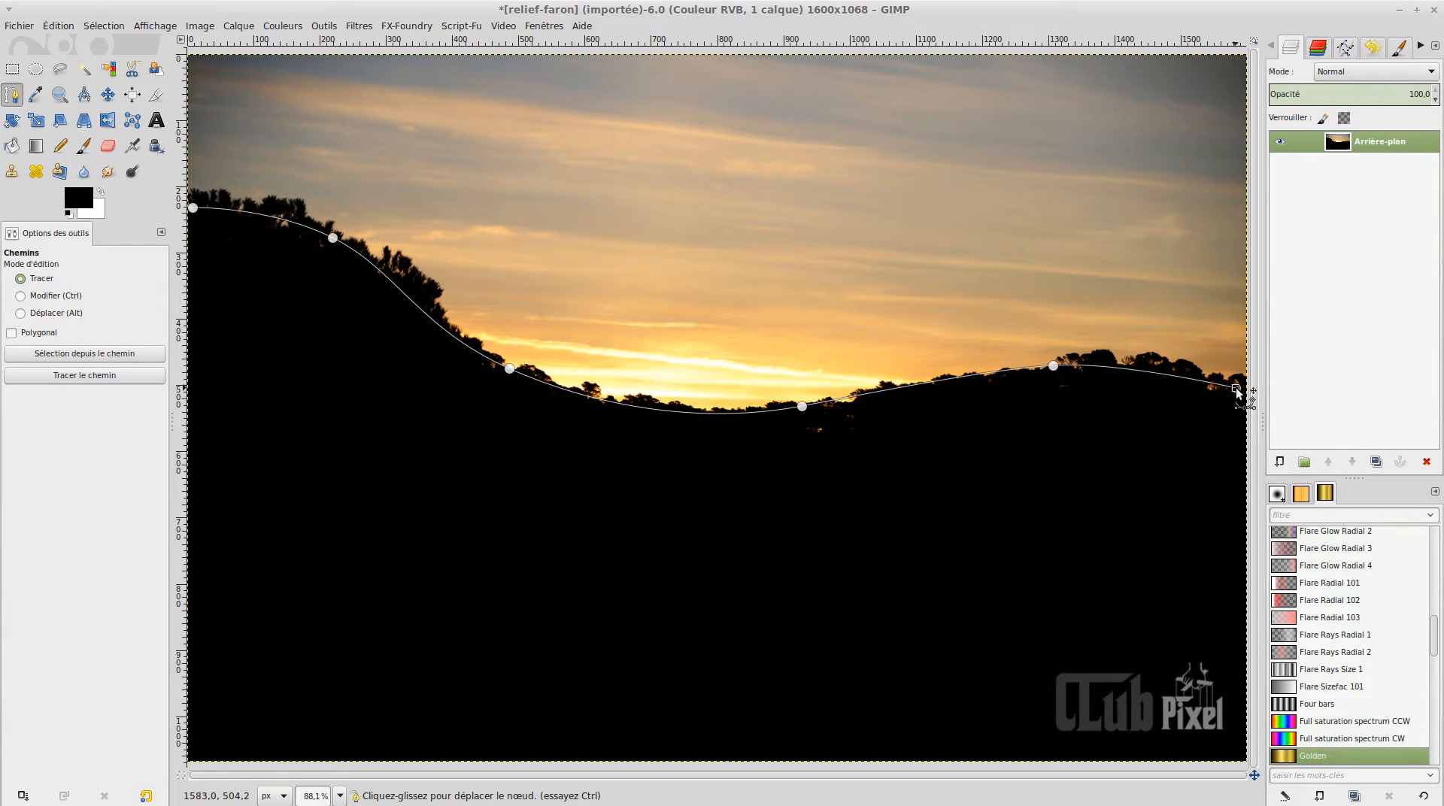
pyautogui.click(1054, 367)
pyautogui.moveTo(1120, 362); pyautogui.dragTo(1163, 360)
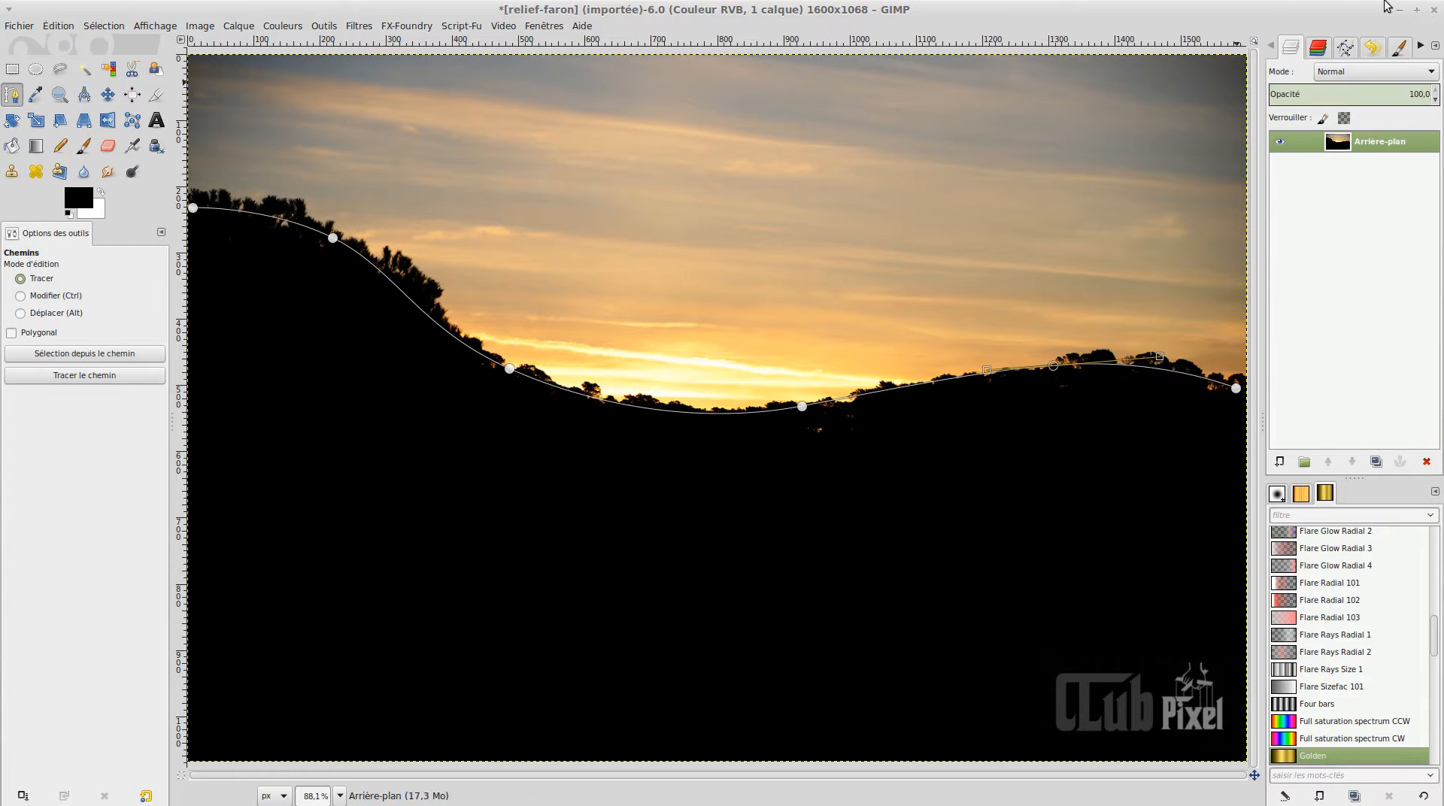
# - Make the path visible and move it straight down about 67 px into the dark hillside
pyautogui.click(1342, 47)
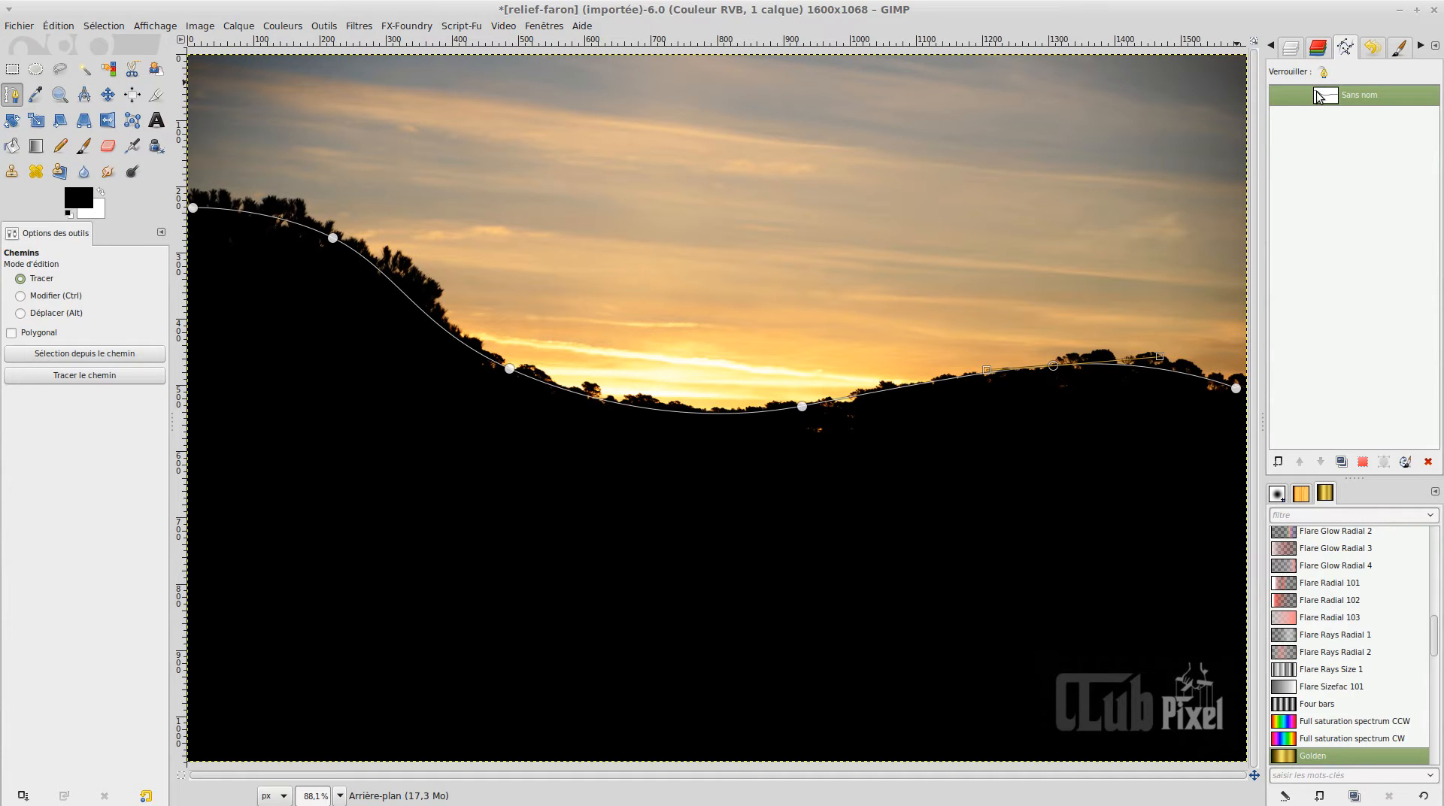
pyautogui.click(1281, 98)
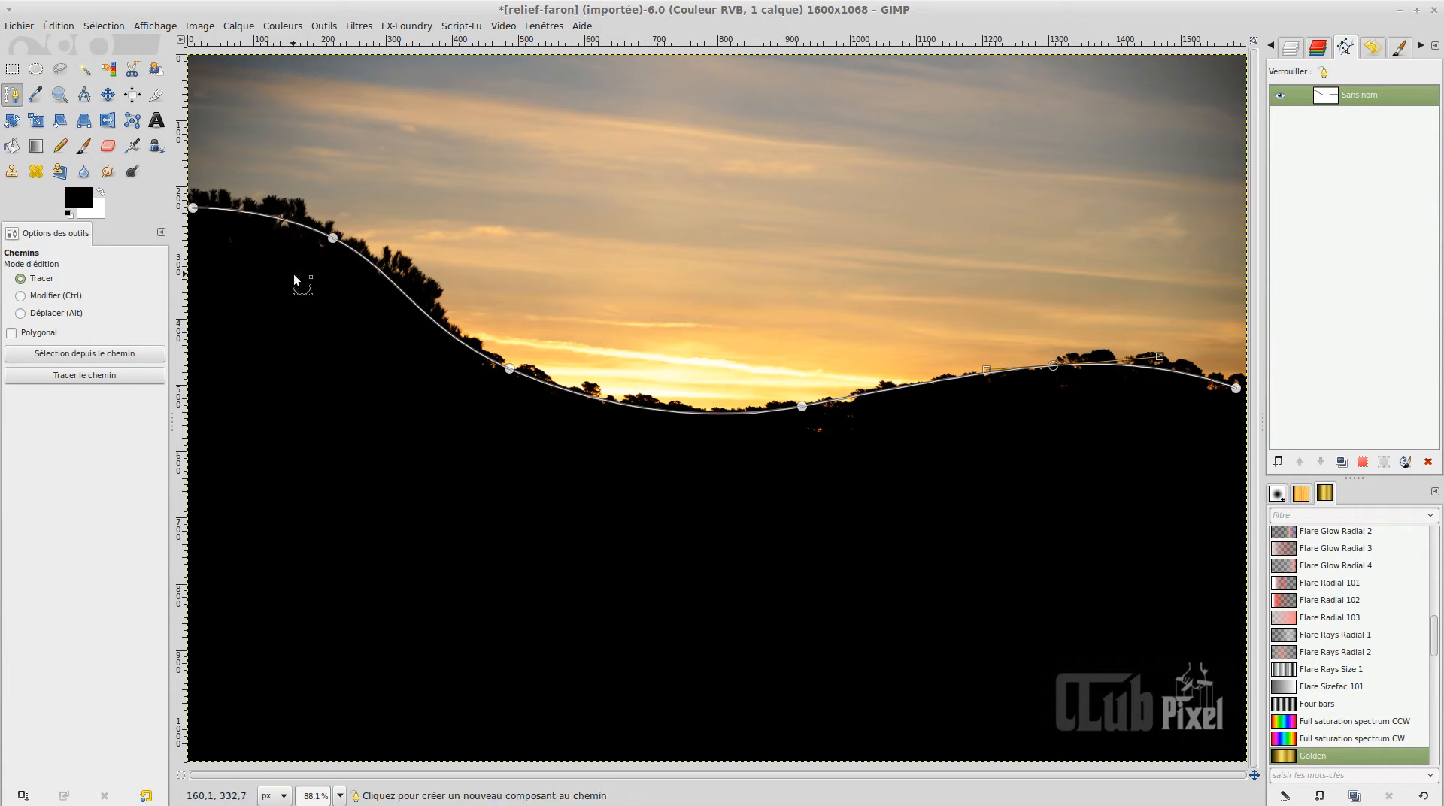
pyautogui.click(106, 95)
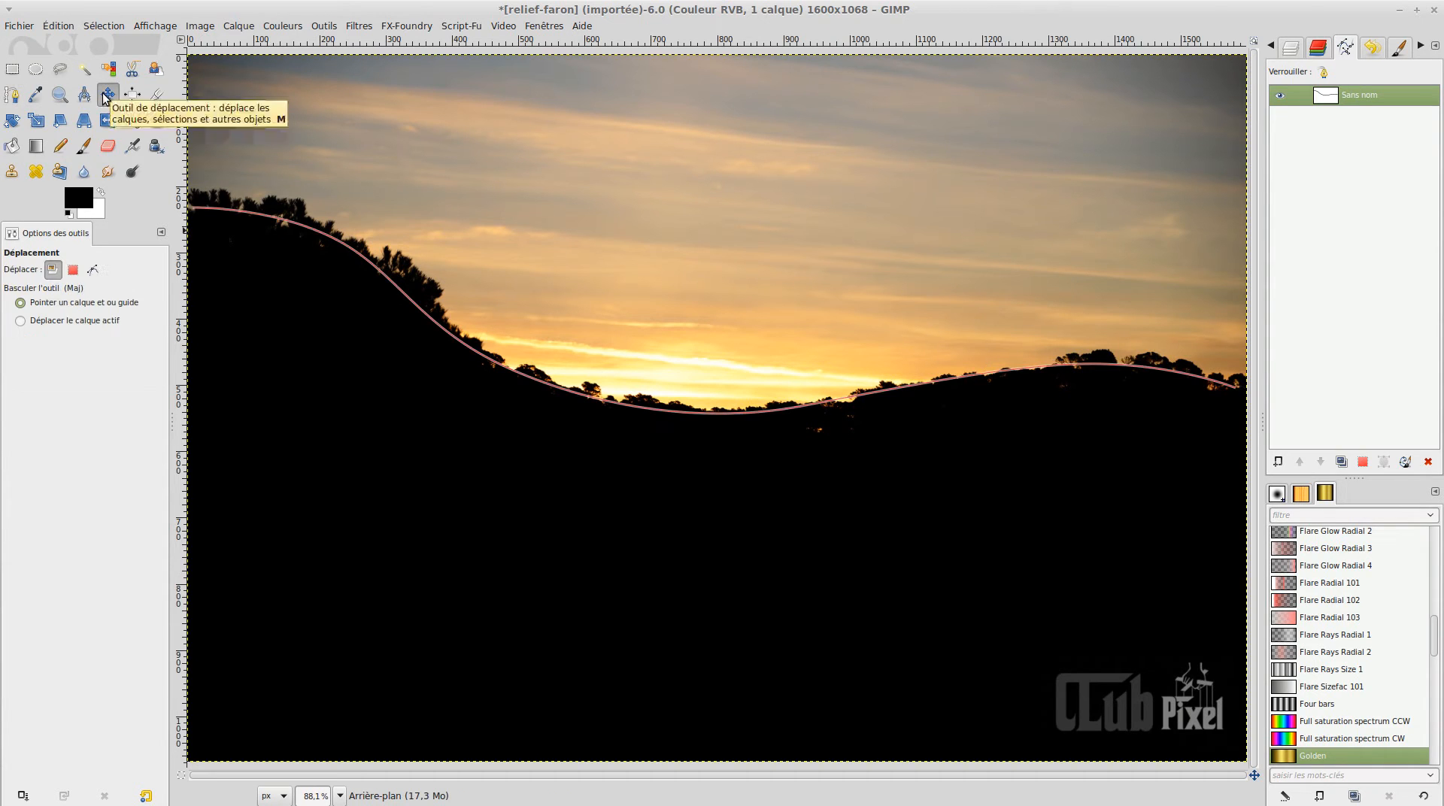
pyautogui.click(92, 269)
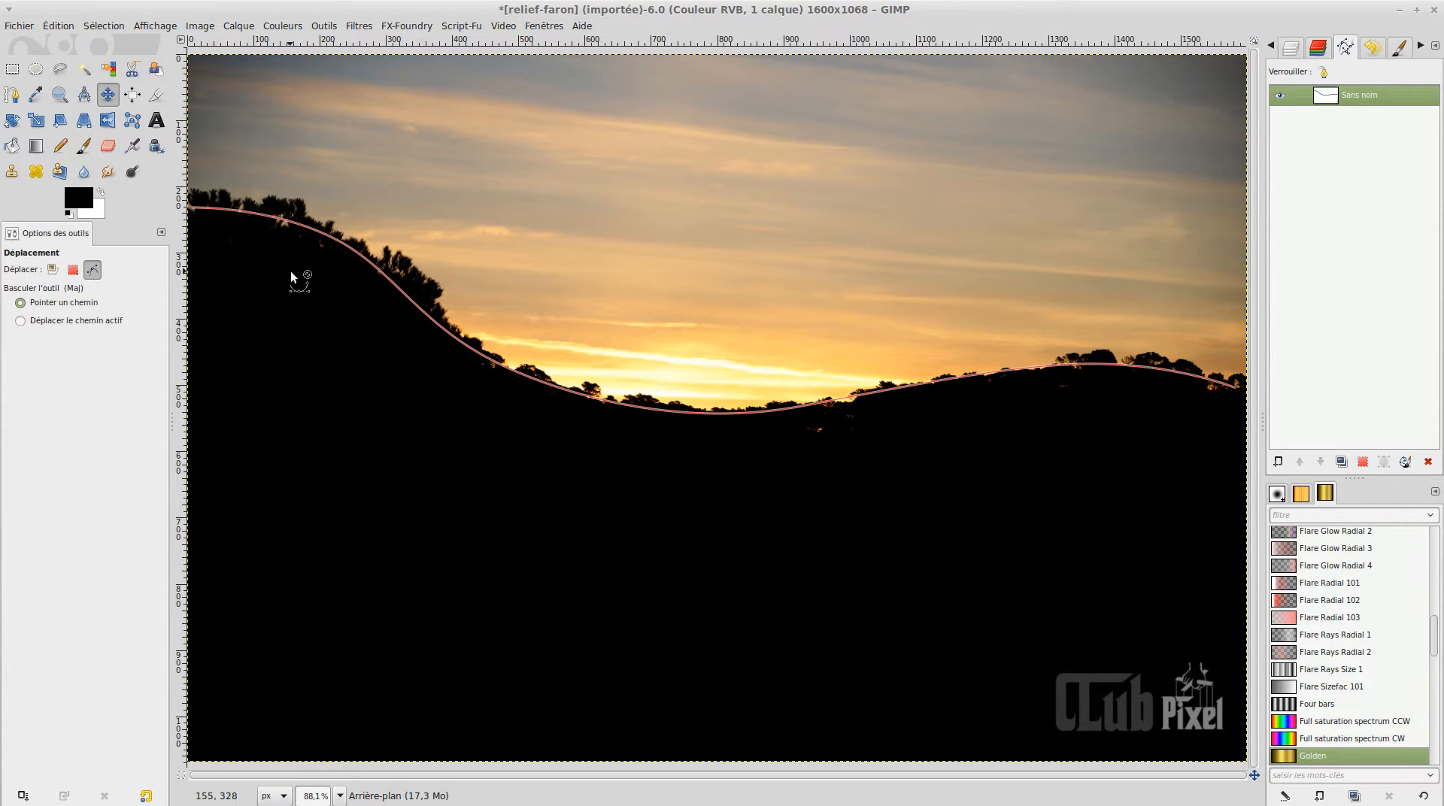
pyautogui.moveTo(324, 234); pyautogui.dragTo(323, 280)
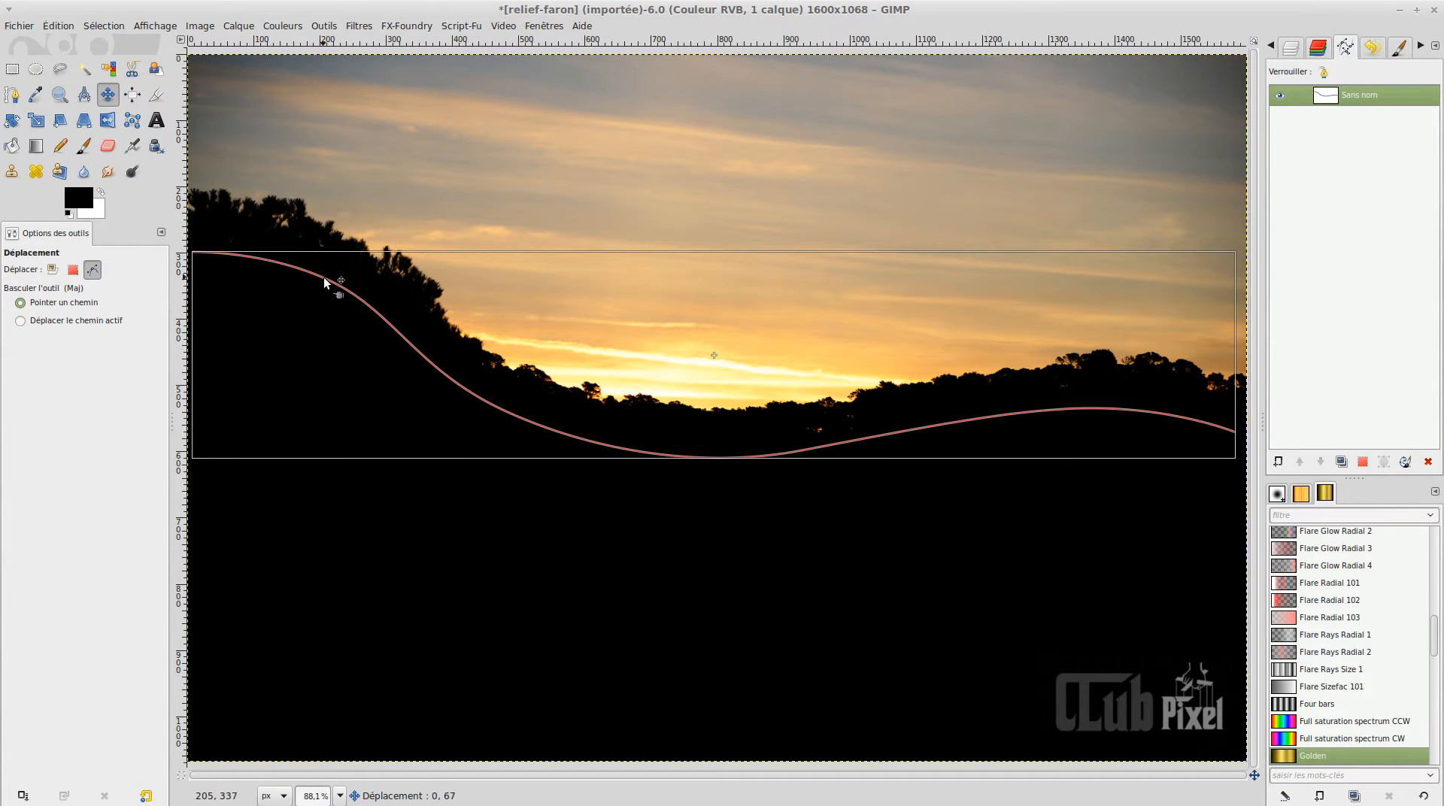
pyautogui.moveTo(325, 278); pyautogui.dragTo(324, 279)
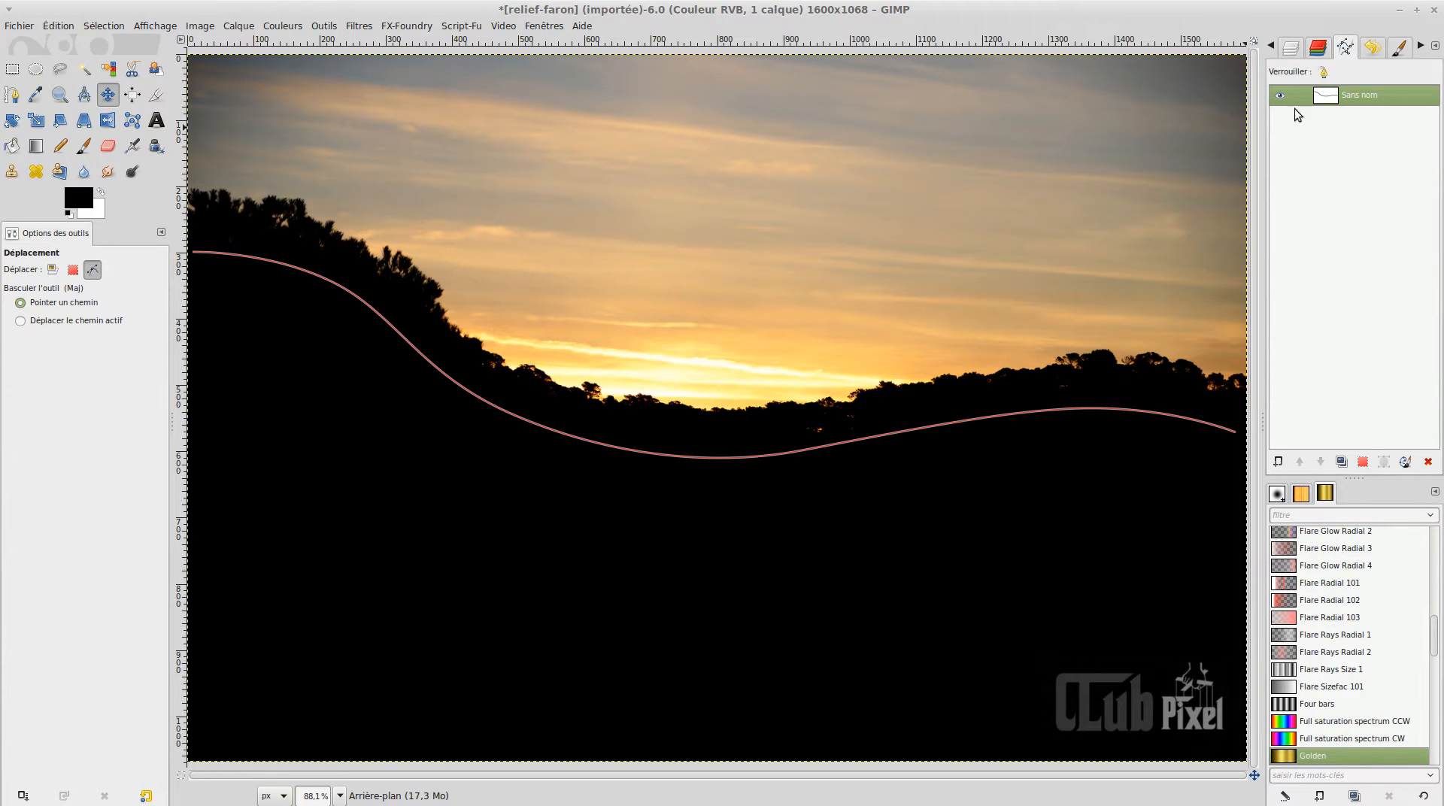
# - Add a line of random placeholder text in the upper sky using Sans 18 px
pyautogui.click(155, 120)
pyautogui.click(368, 132)
pyautogui.write('dùvjqdùlgjdqkfgjkdlsqjgqsdkj')
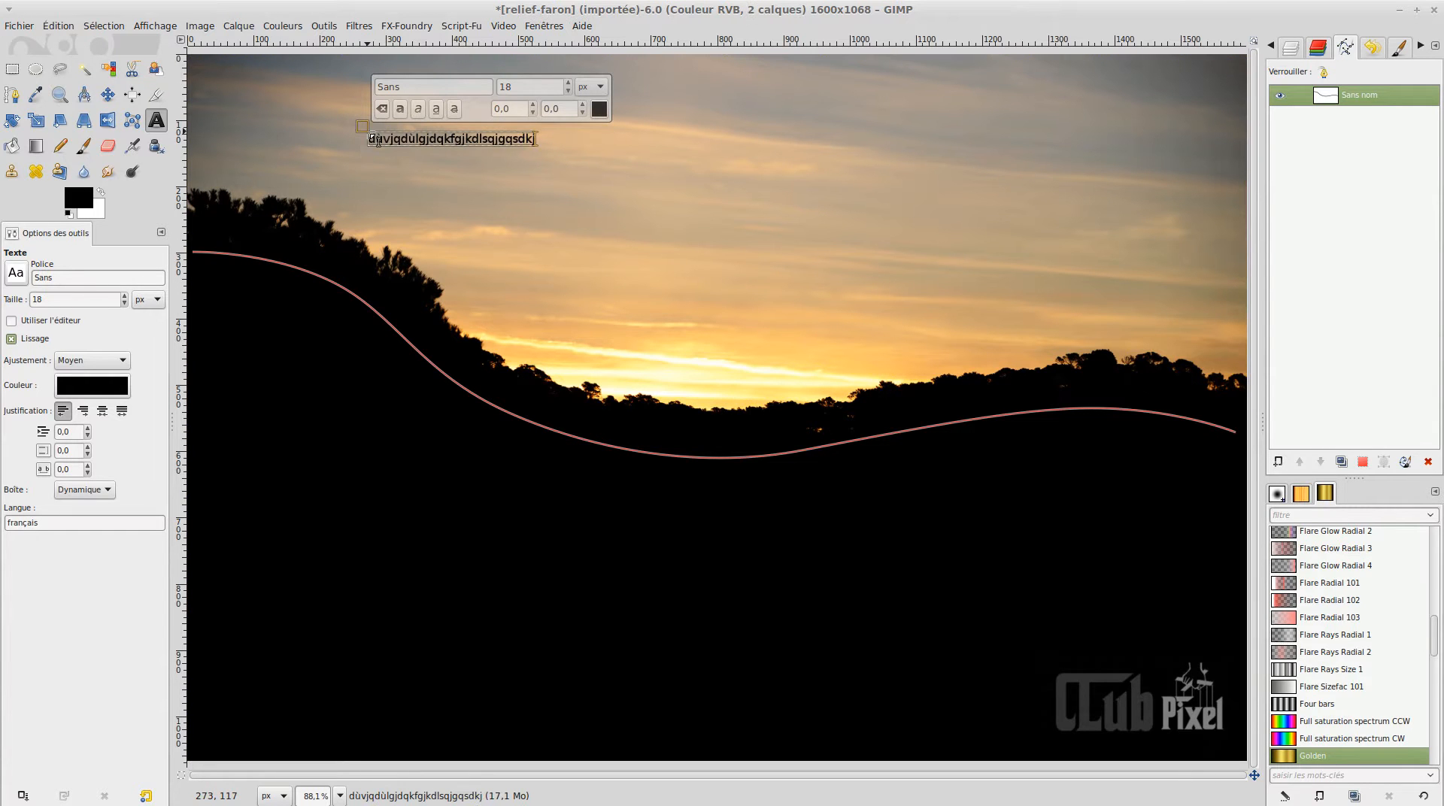
# - Replace the placeholder text with the contents of the file citation proust.txt
pyautogui.doubleClick(433, 142)
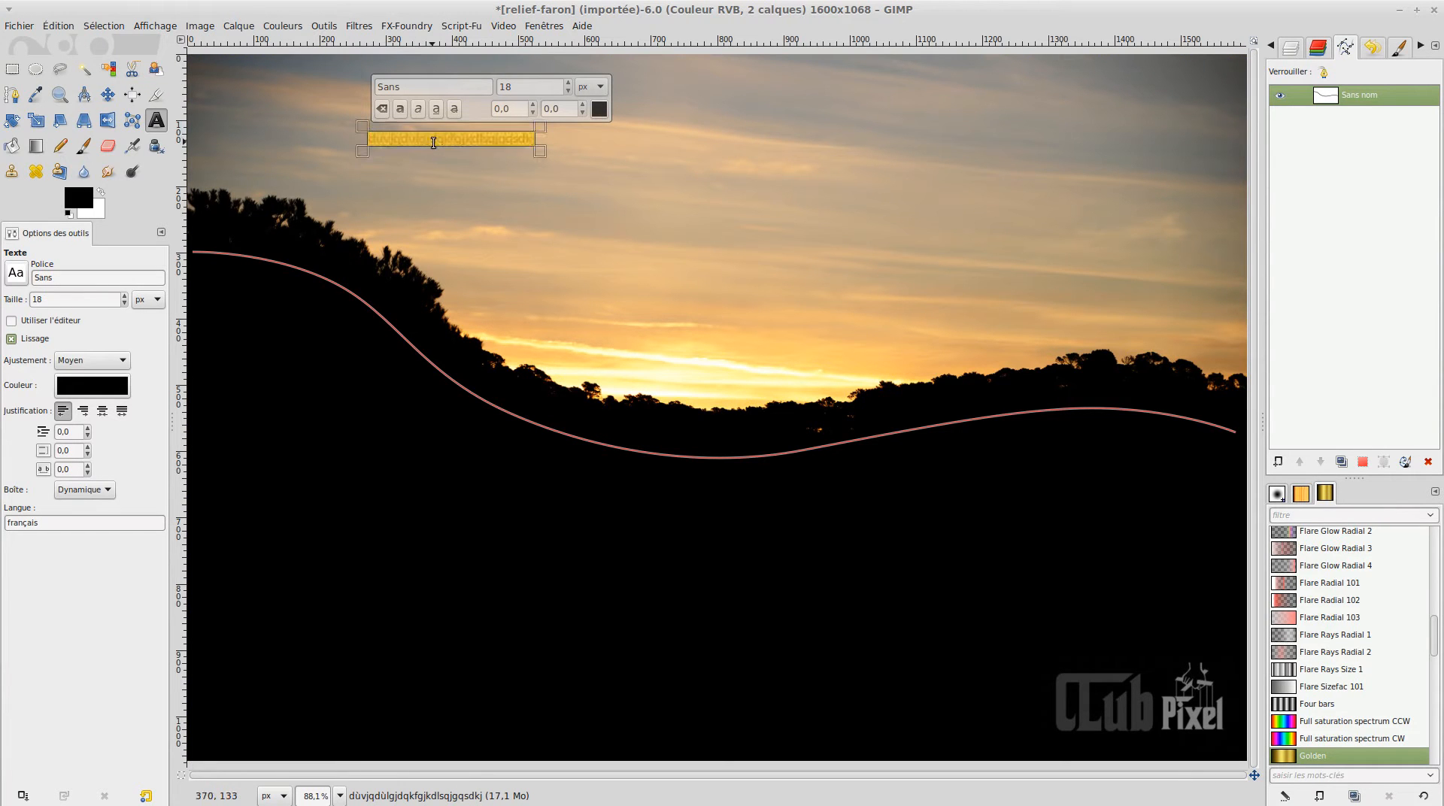
pyautogui.rightClick(435, 141)
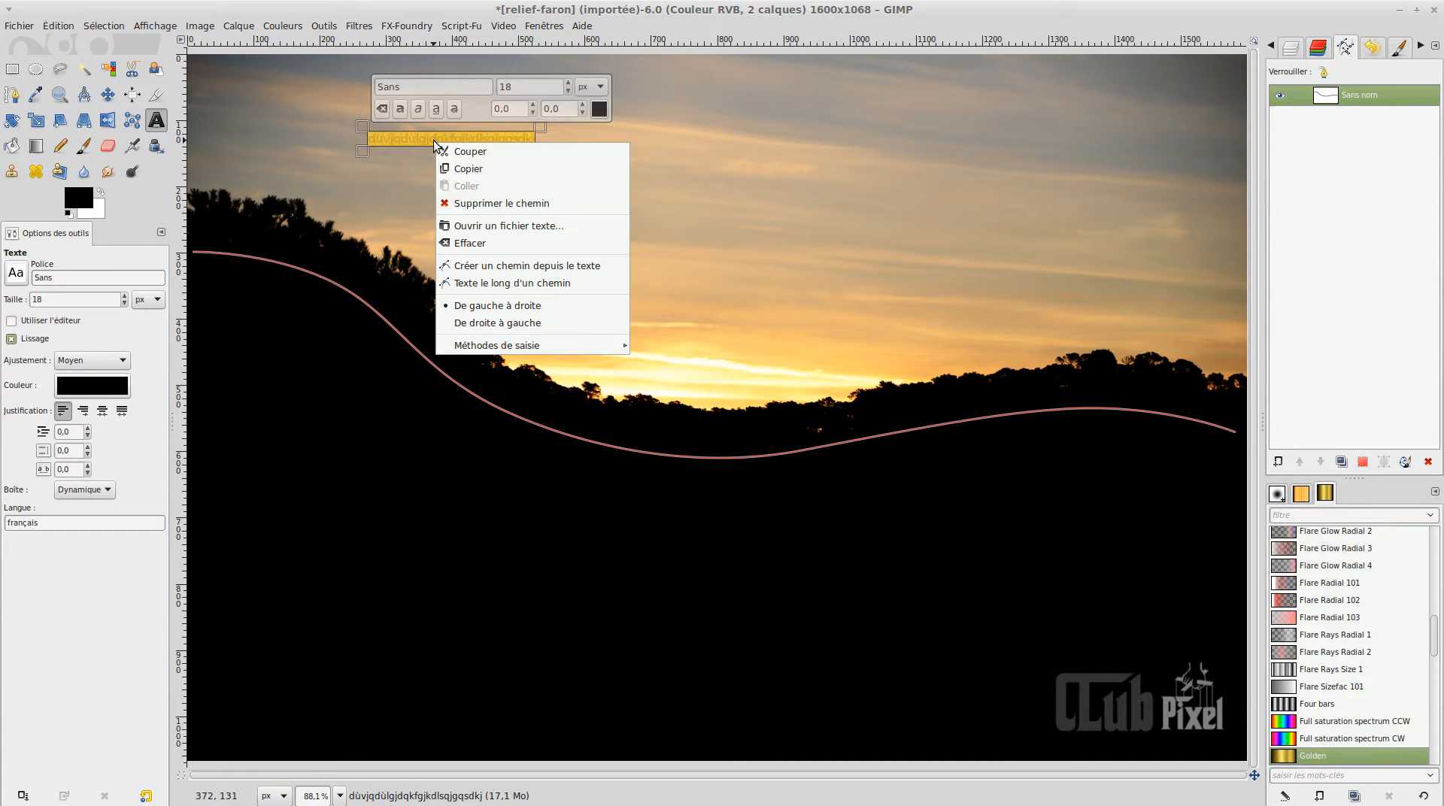
pyautogui.click(475, 226)
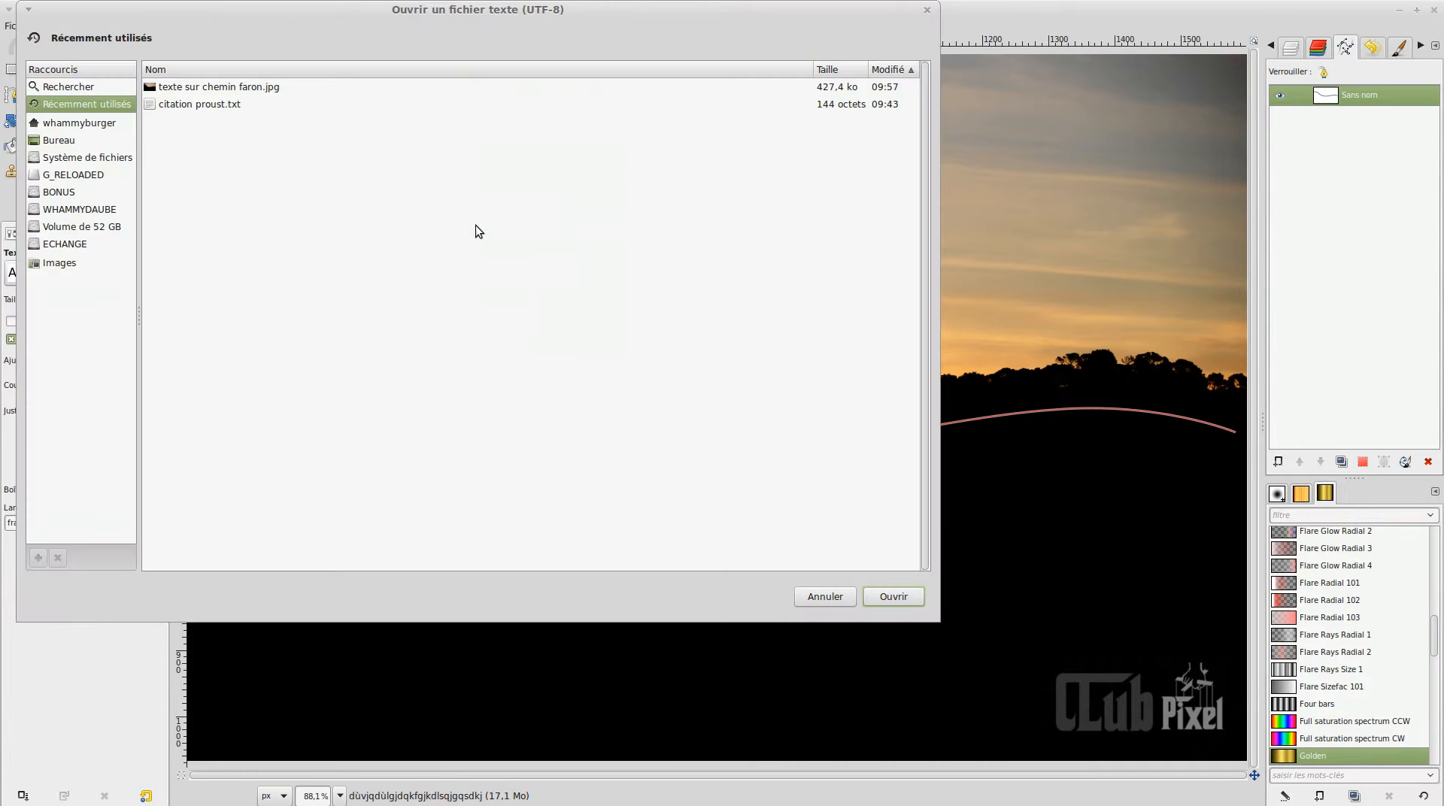
pyautogui.click(226, 105)
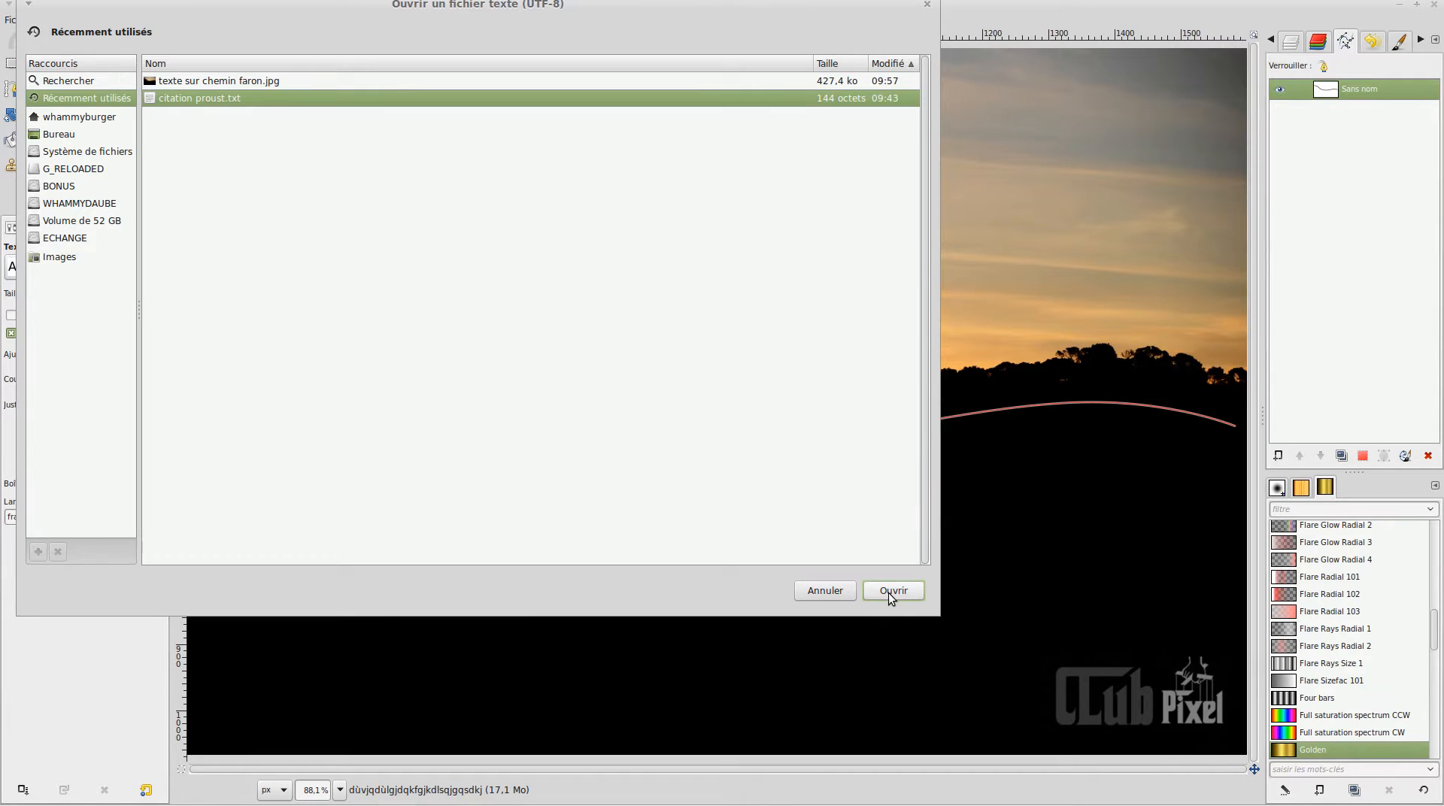
pyautogui.click(891, 591)
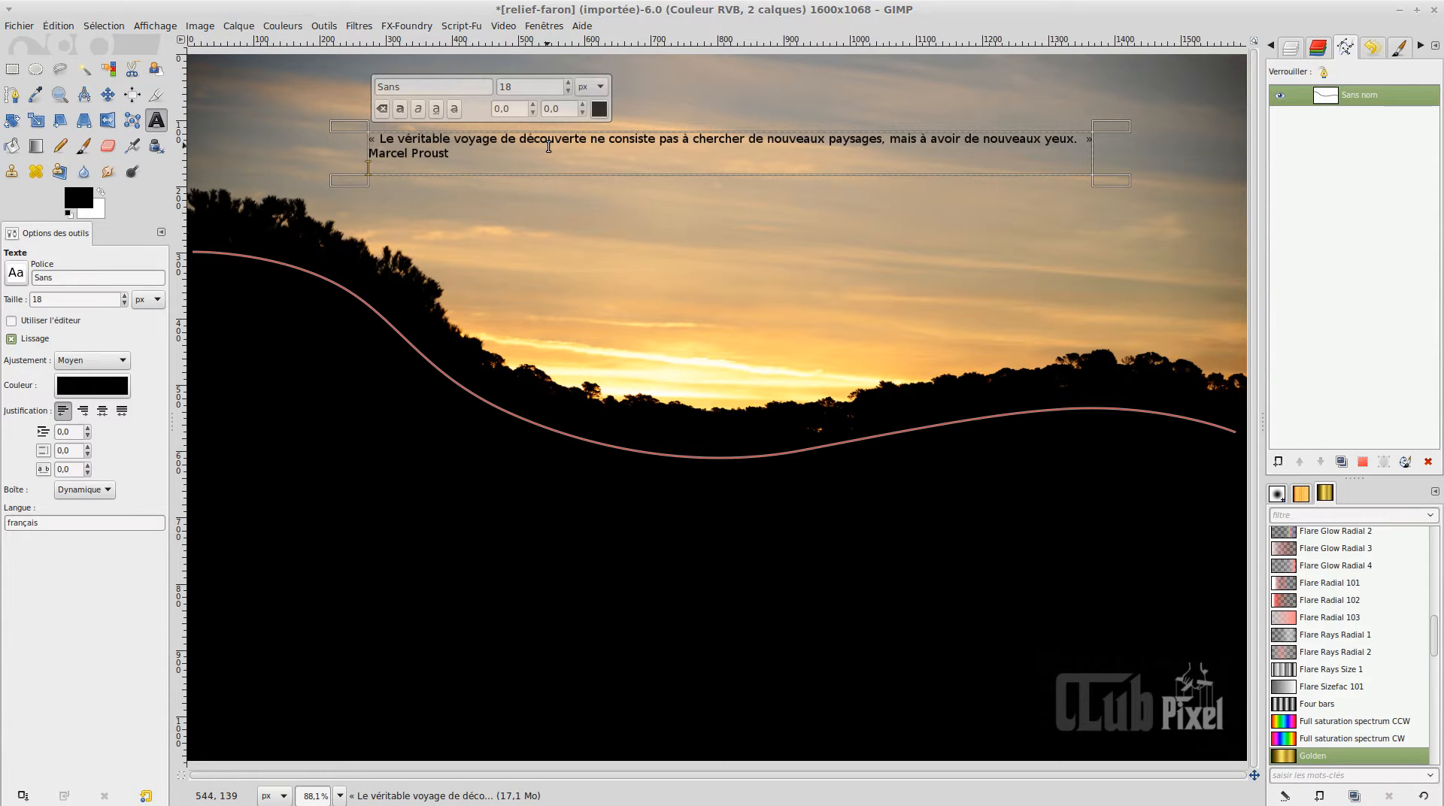
# - Remove the author line and the extra spacing around the closing quotation mark so the quote fits on one line
pyautogui.moveTo(467, 155); pyautogui.dragTo(365, 152)
pyautogui.press('BackSpace')
pyautogui.press('BackSpace')
pyautogui.write('»')
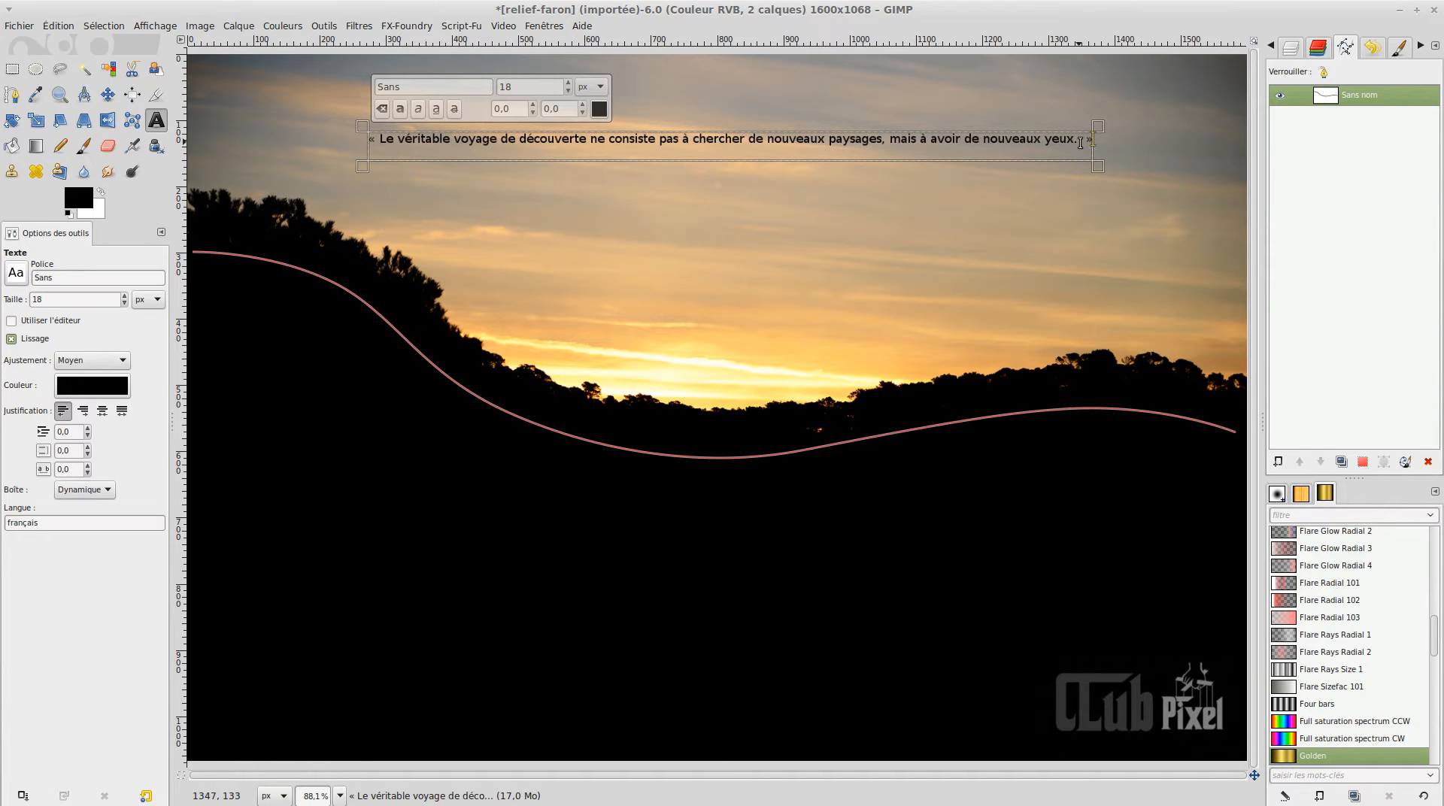
pyautogui.press('Delete')
pyautogui.press('Delete')
pyautogui.press('BackSpace')
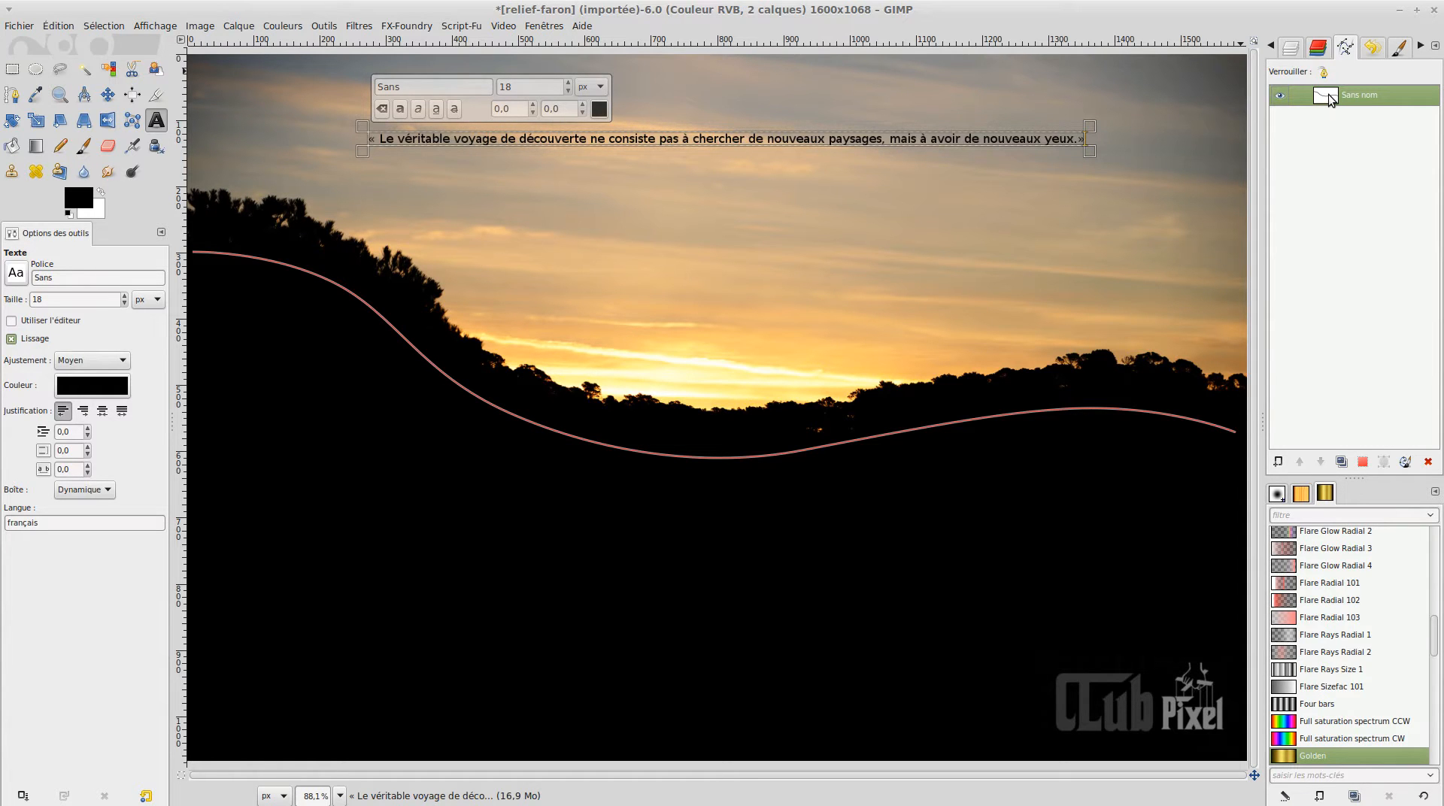
# - Show the layer list and lay the 18 px quote along the curved path
pyautogui.click(1292, 48)
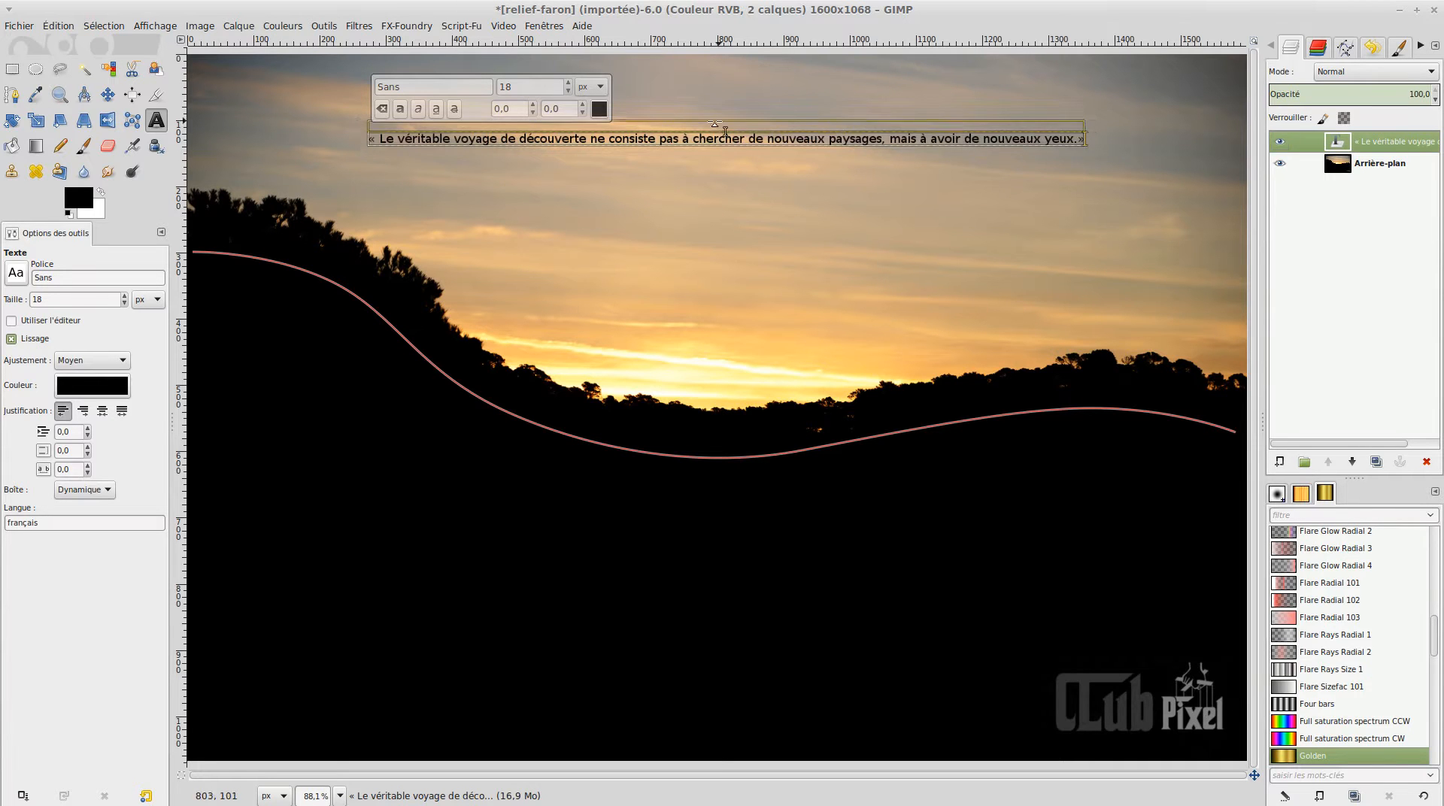
pyautogui.rightClick(651, 140)
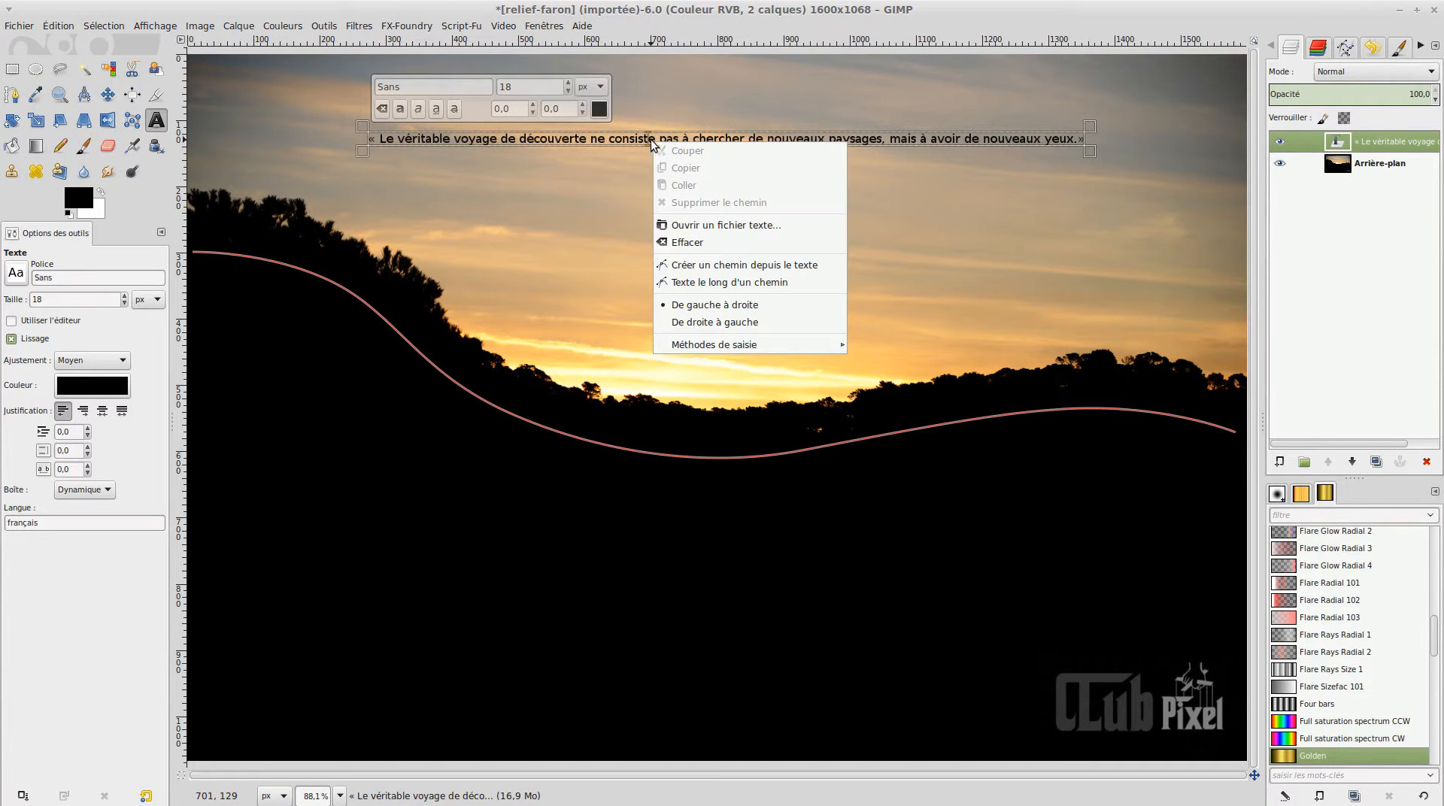
pyautogui.click(688, 282)
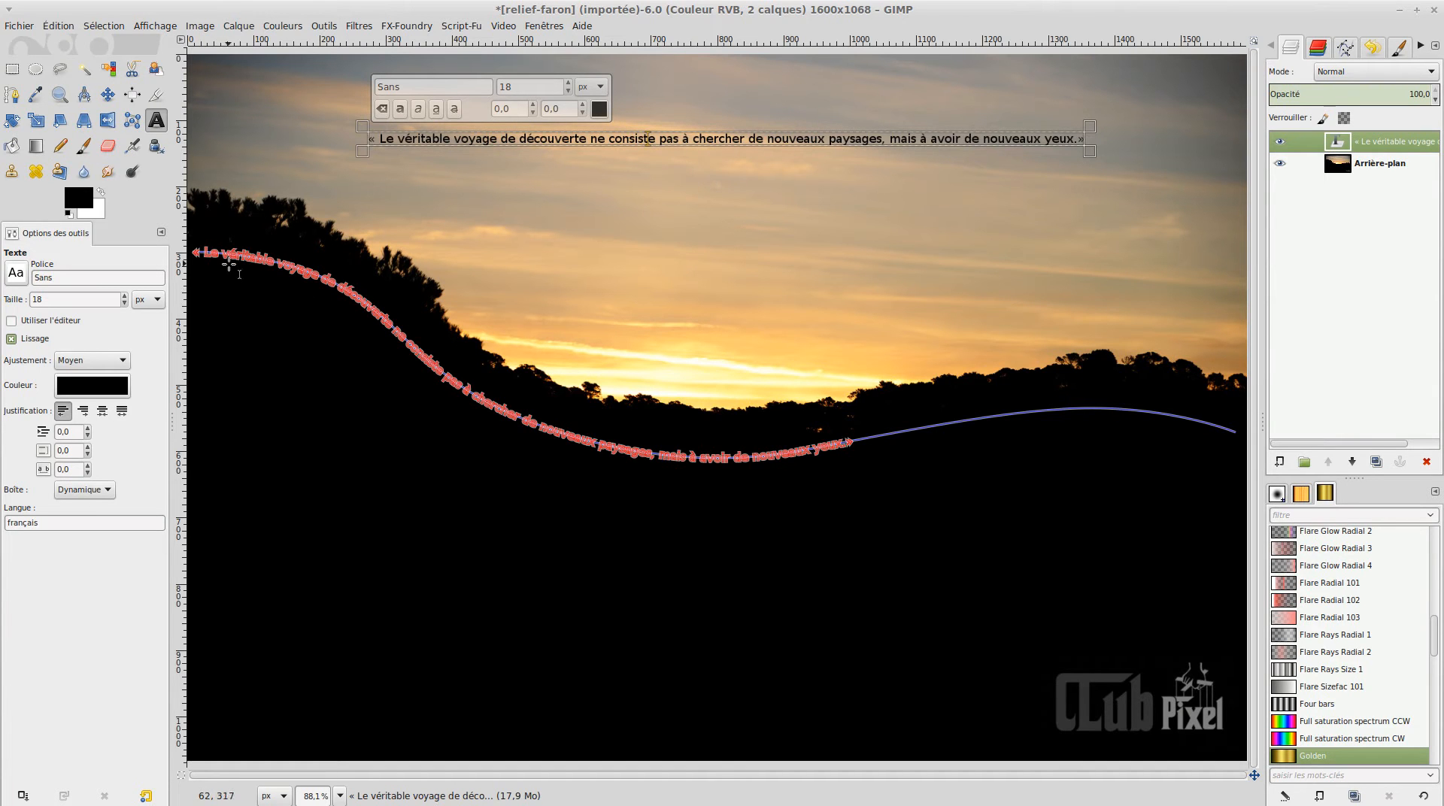
# - Inspect the letter outlines on the curve up close and undo the text along the path
pyautogui.click(60, 94)
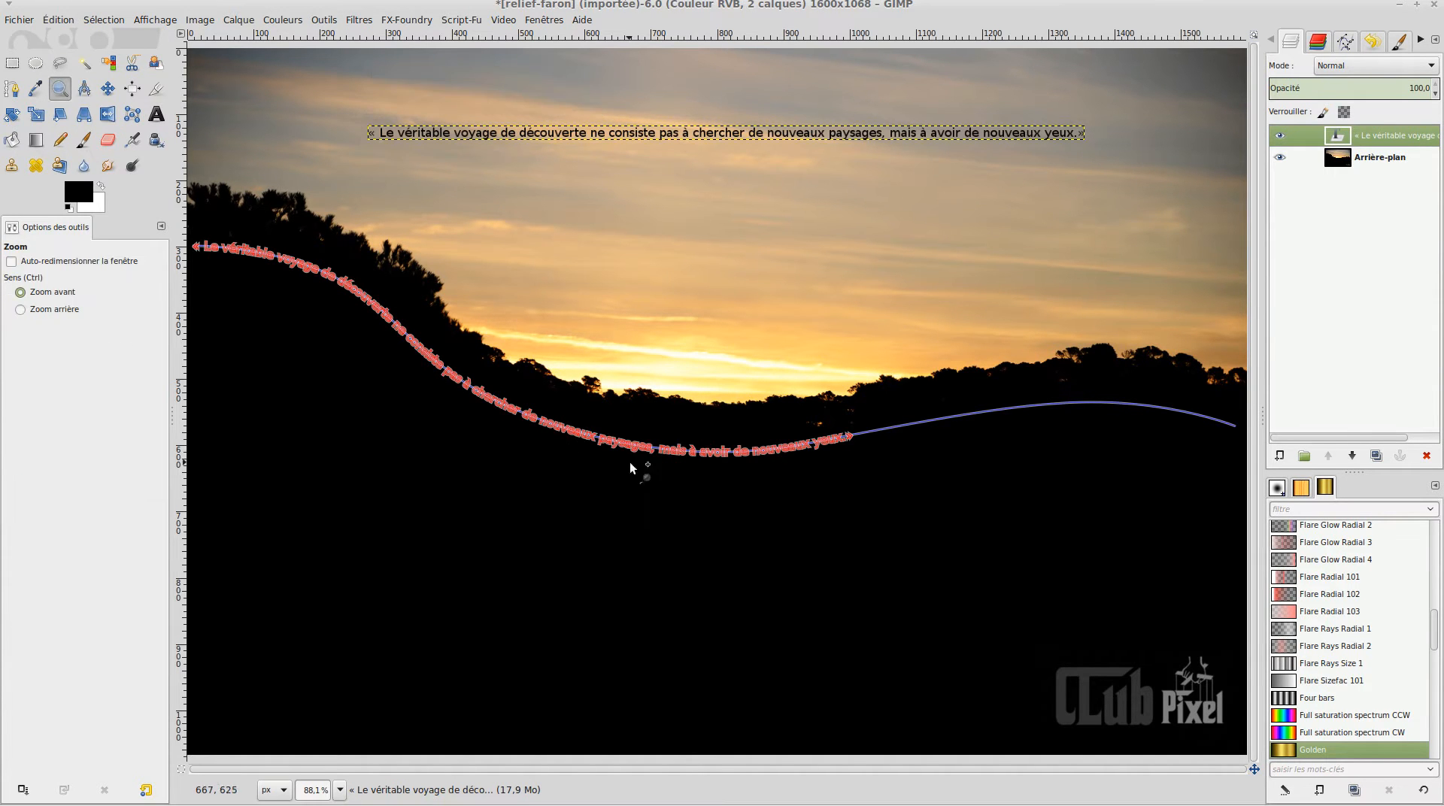
pyautogui.moveTo(643, 426); pyautogui.dragTo(701, 477)
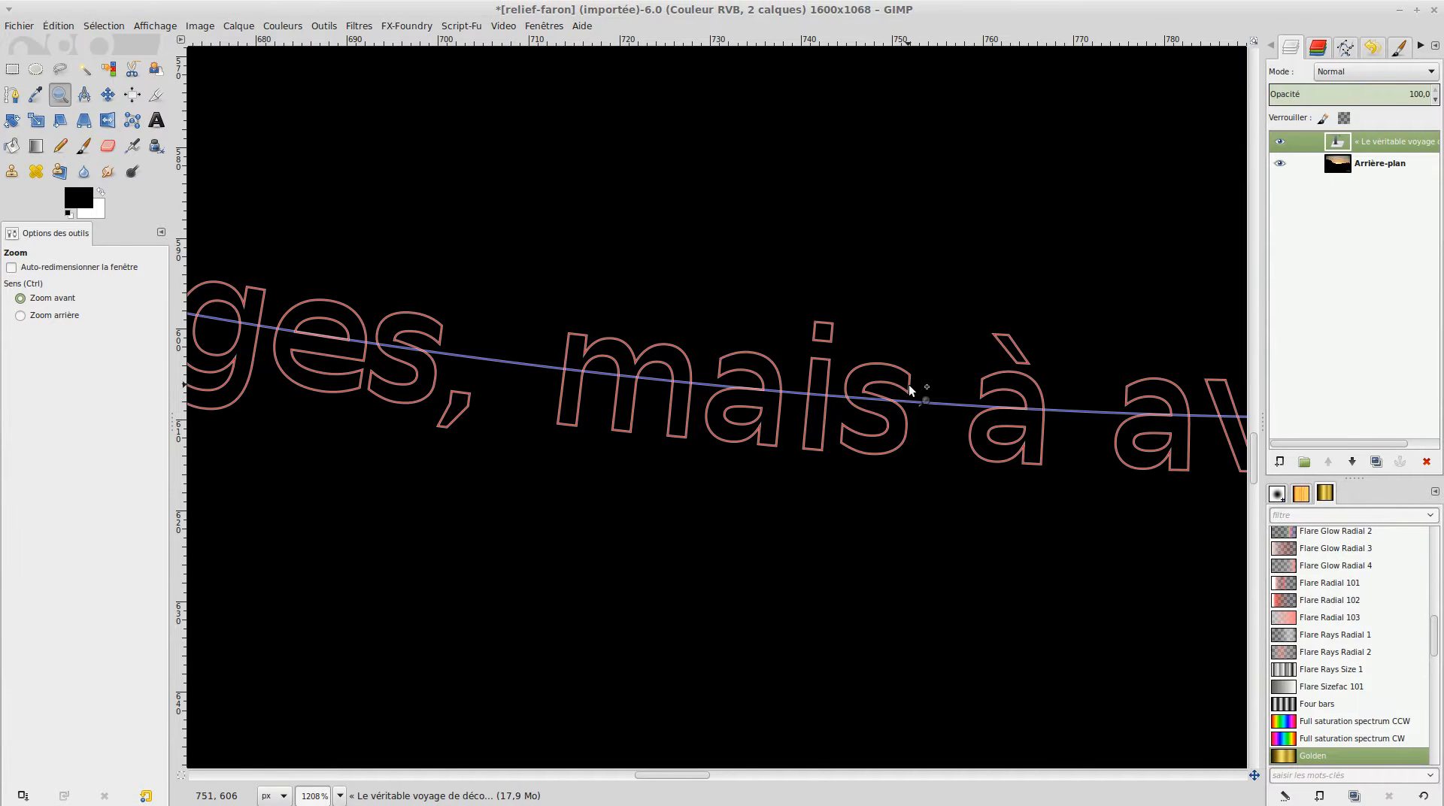
pyautogui.press('ctrl')
pyautogui.hotkey('ctrl', 'shift', 'j')
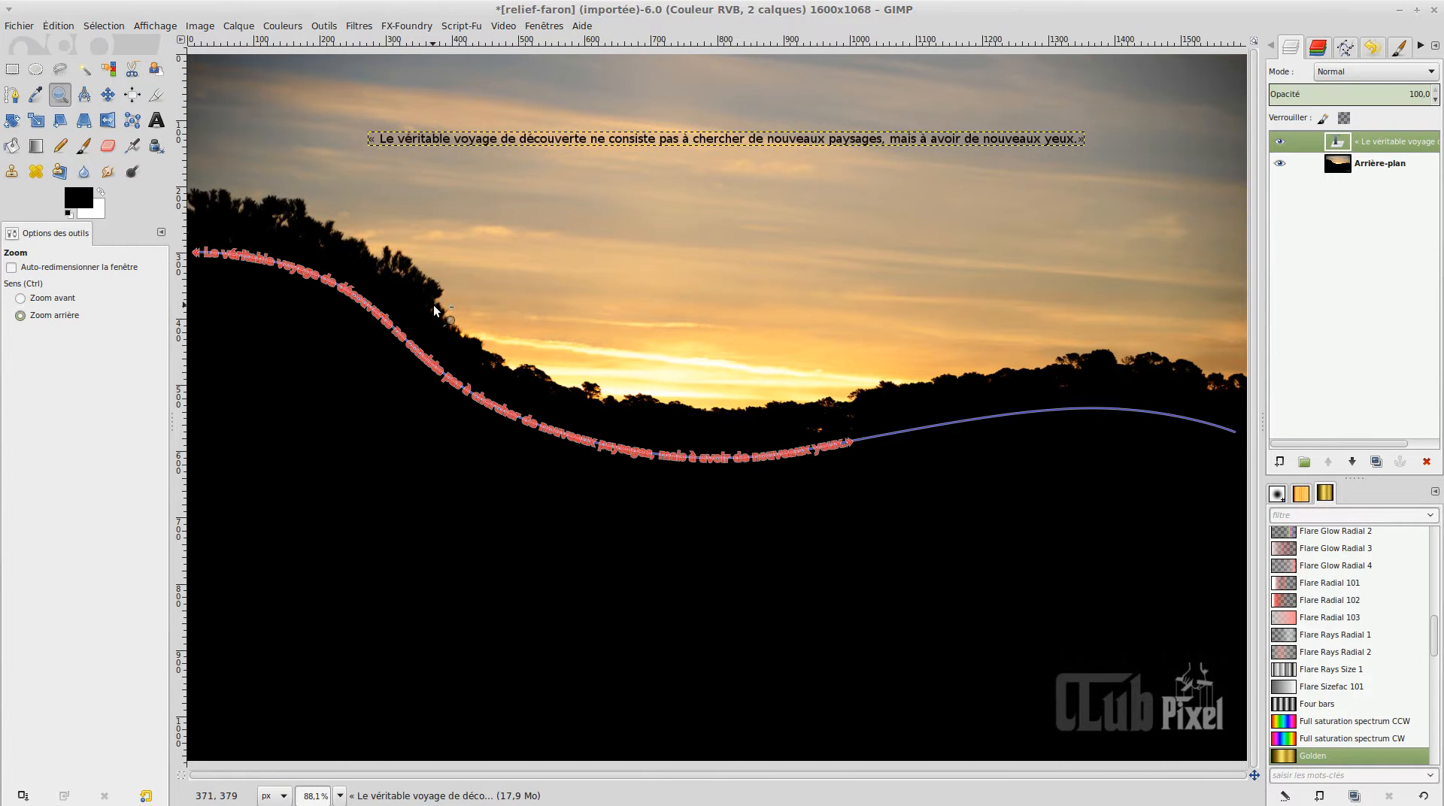
pyautogui.hotkey('ctrl', 'z')
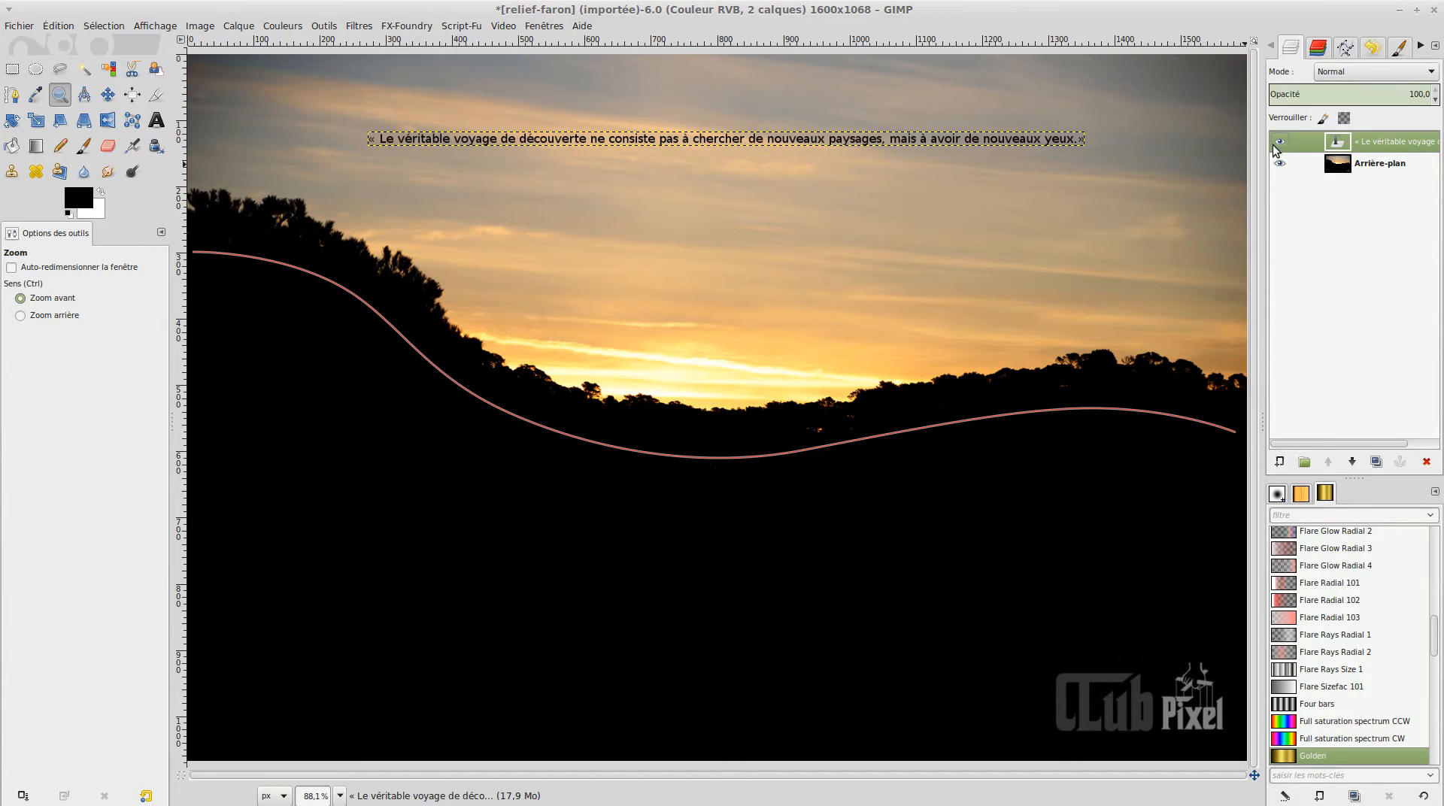
# - Set the size of the whole quote to 26 px and lay the text along the curved path
pyautogui.doubleClick(1337, 138)
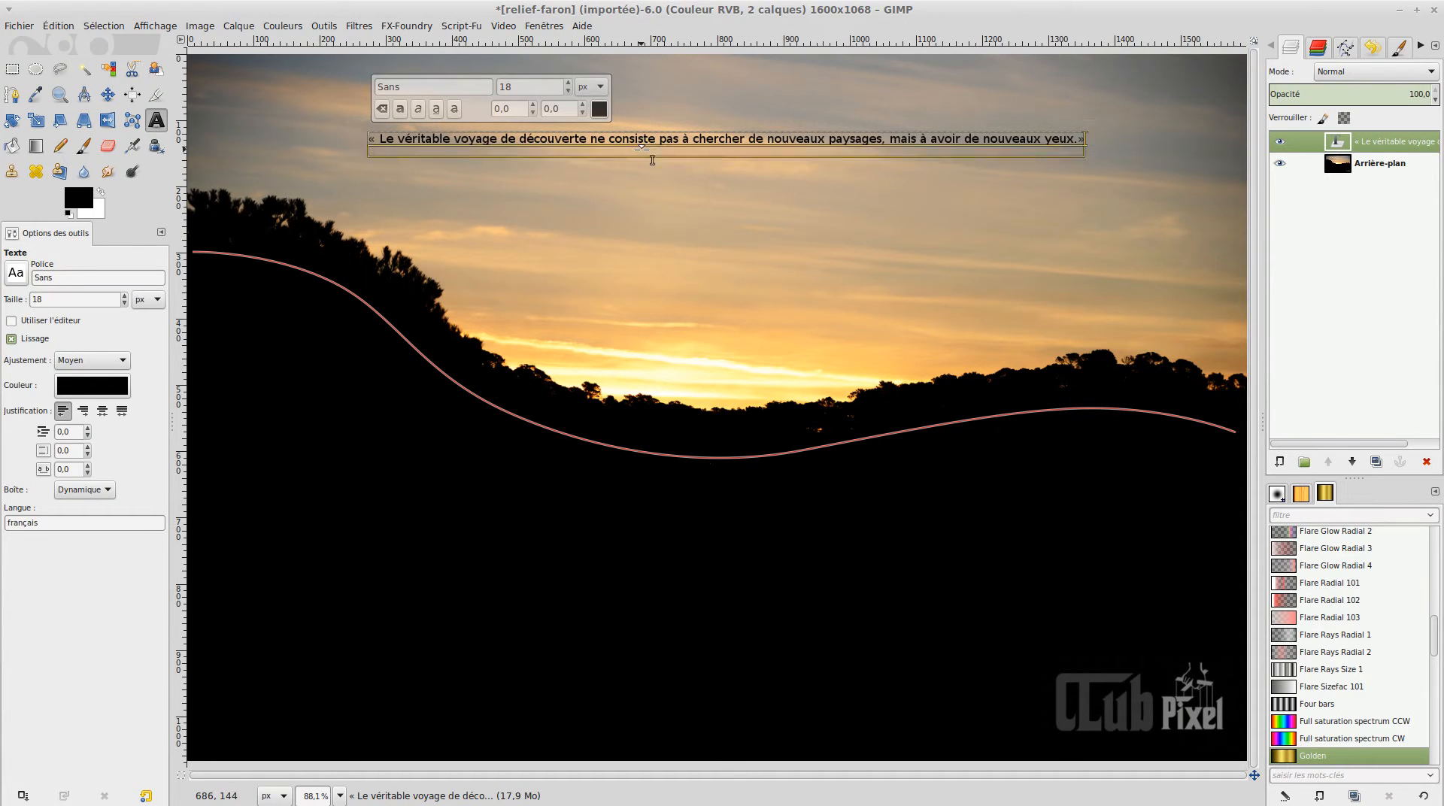
pyautogui.hotkey('ctrl', 'a')
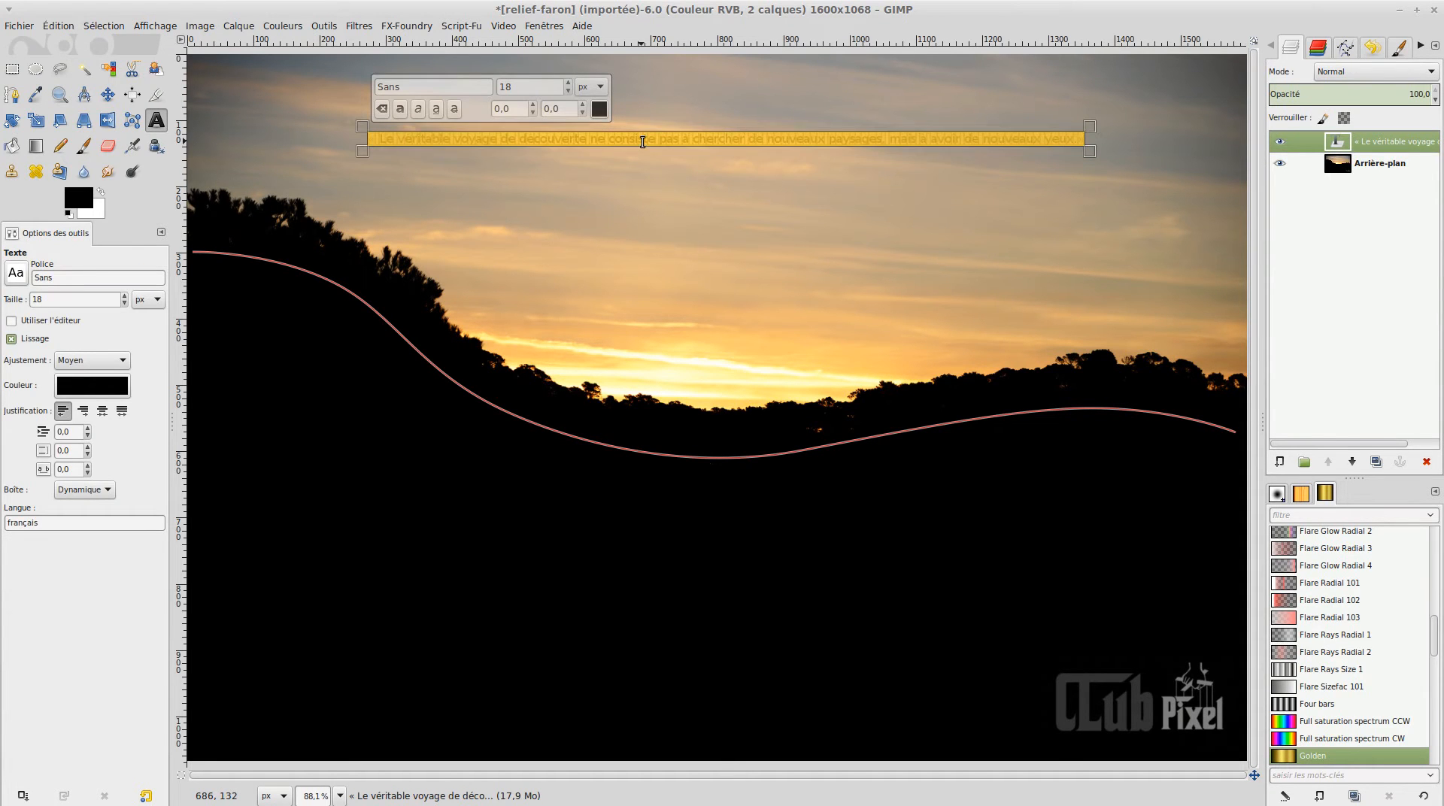
pyautogui.doubleClick(523, 84)
pyautogui.write('26')
pyautogui.press('Return')
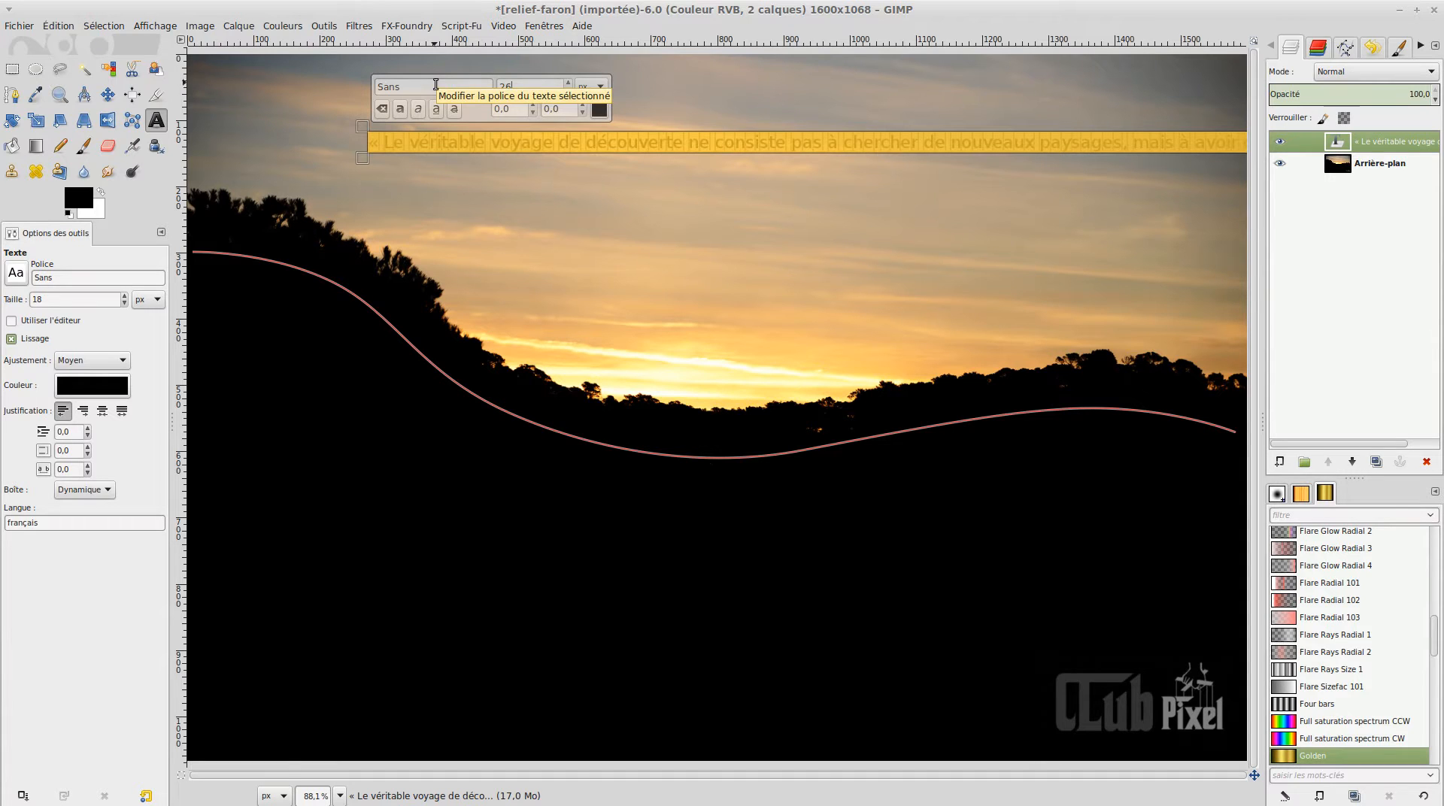
pyautogui.rightClick(515, 142)
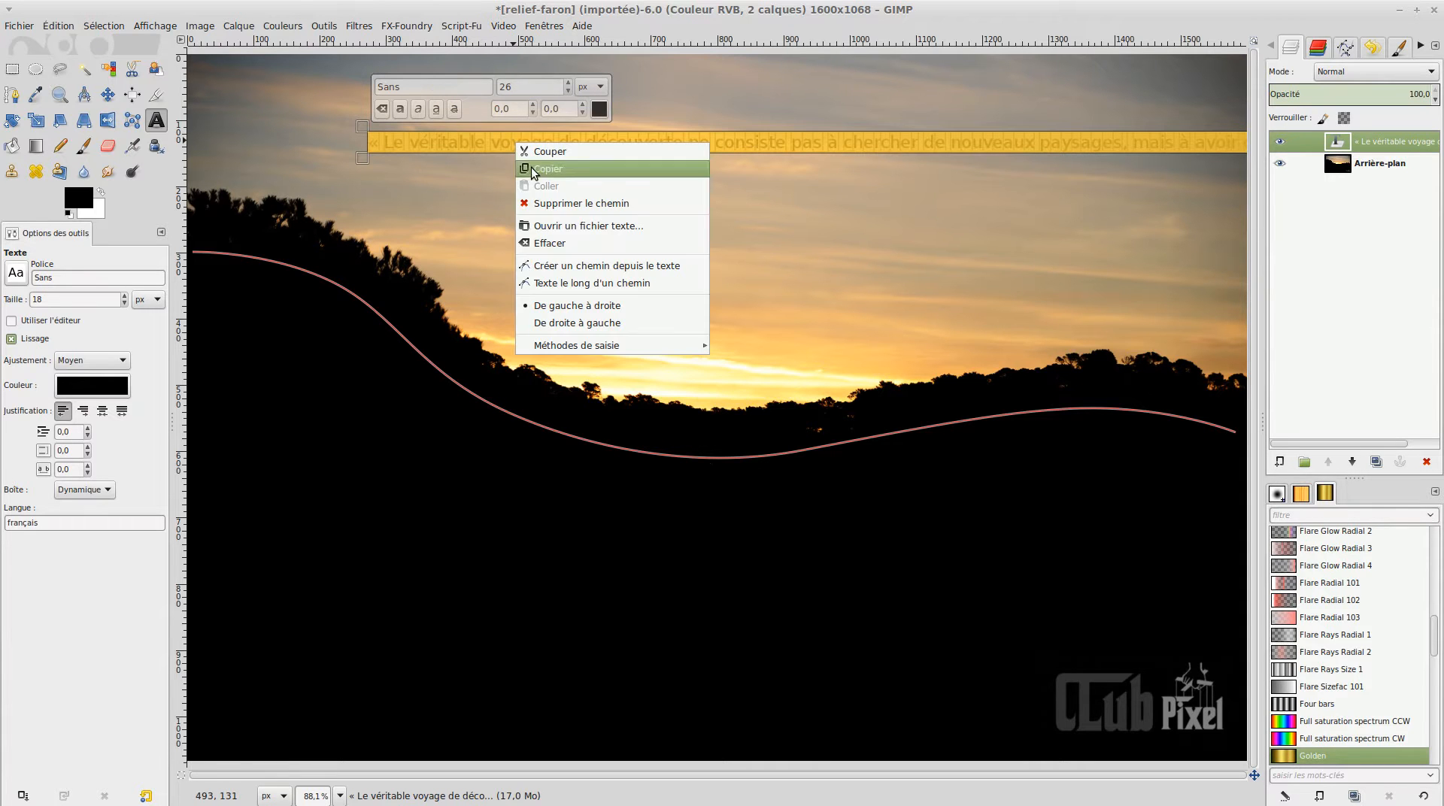
pyautogui.click(560, 283)
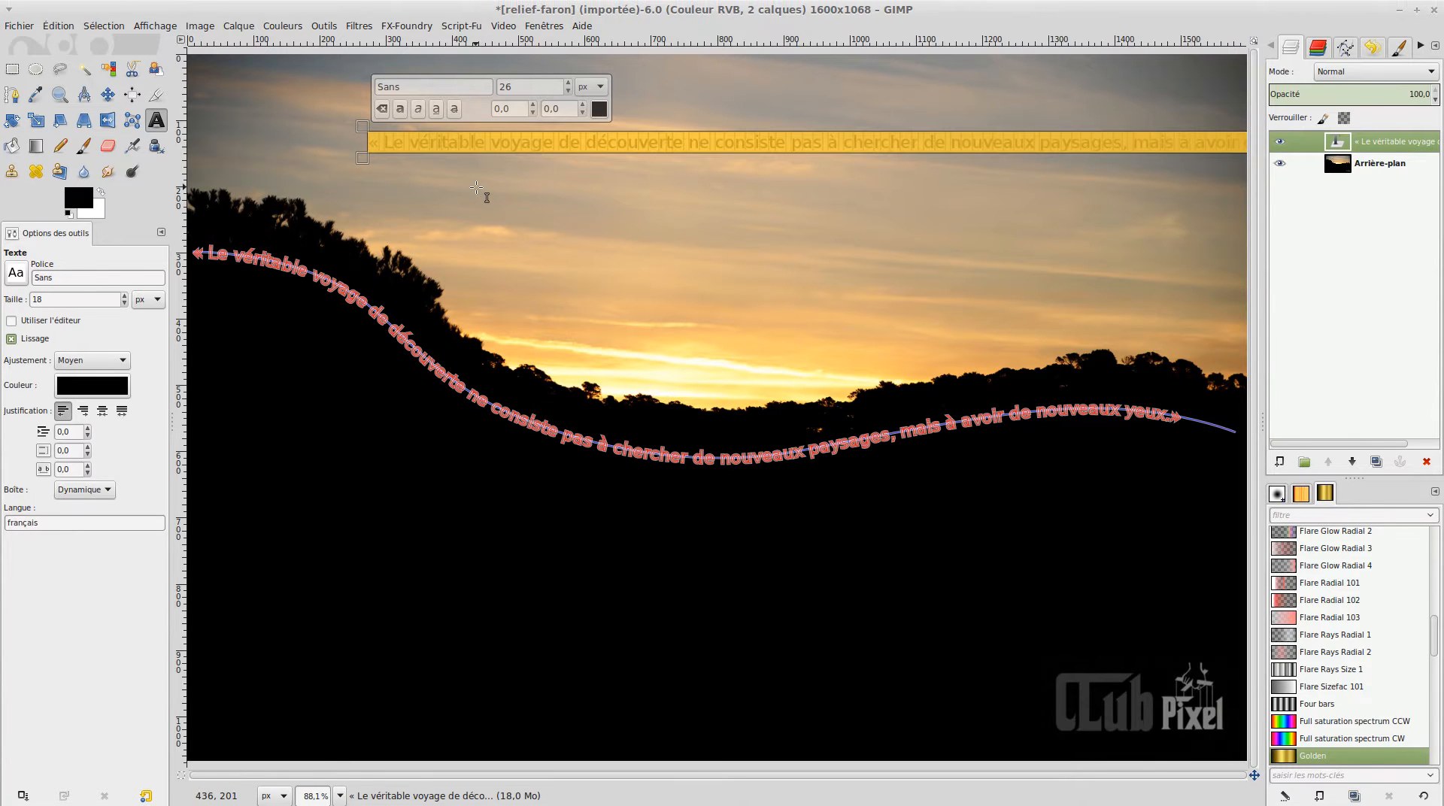
# - Undo the text along the path and move the curve's starting anchor point slightly inward from the photo's left edge
pyautogui.hotkey('ctrl', 'z')
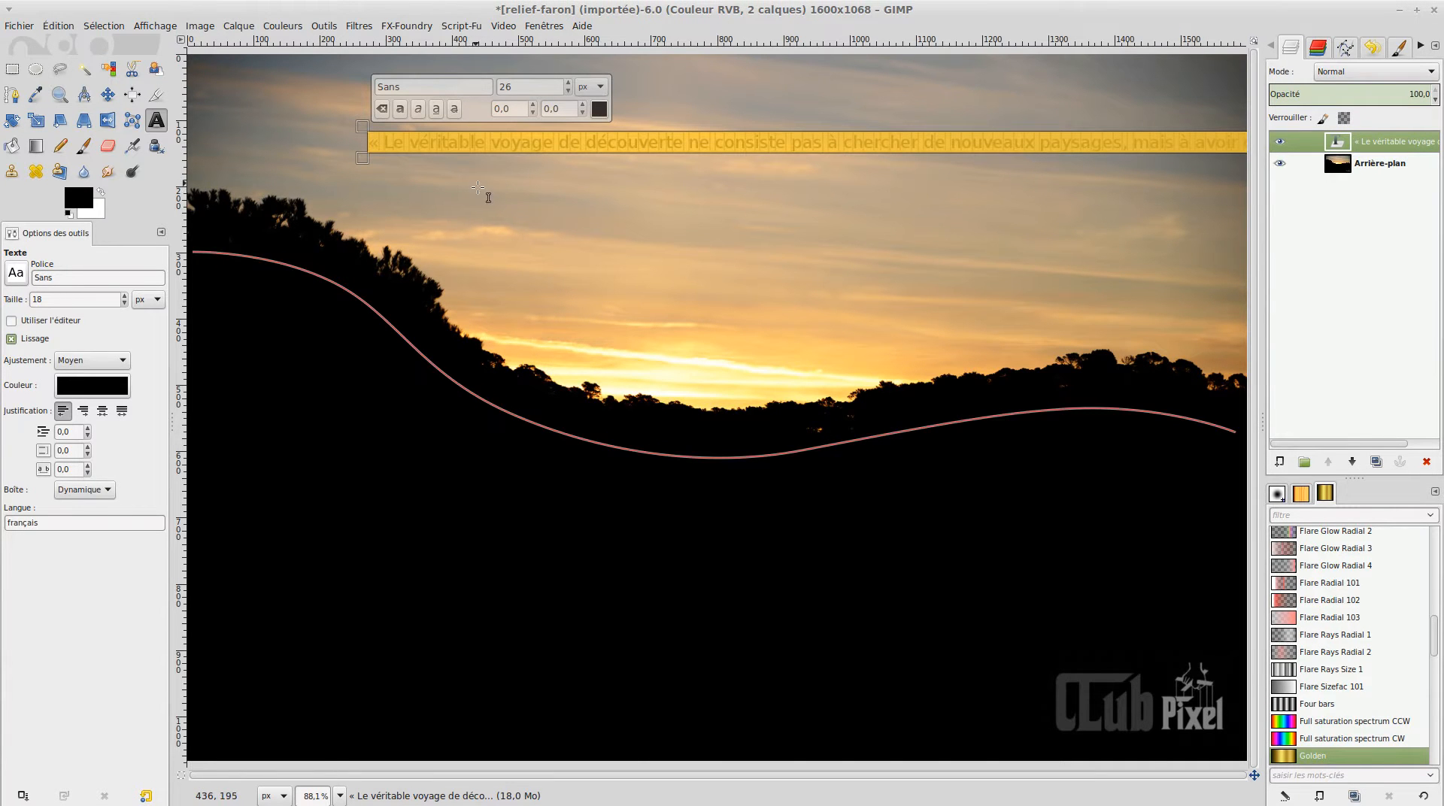
pyautogui.click(1348, 49)
pyautogui.doubleClick(1331, 92)
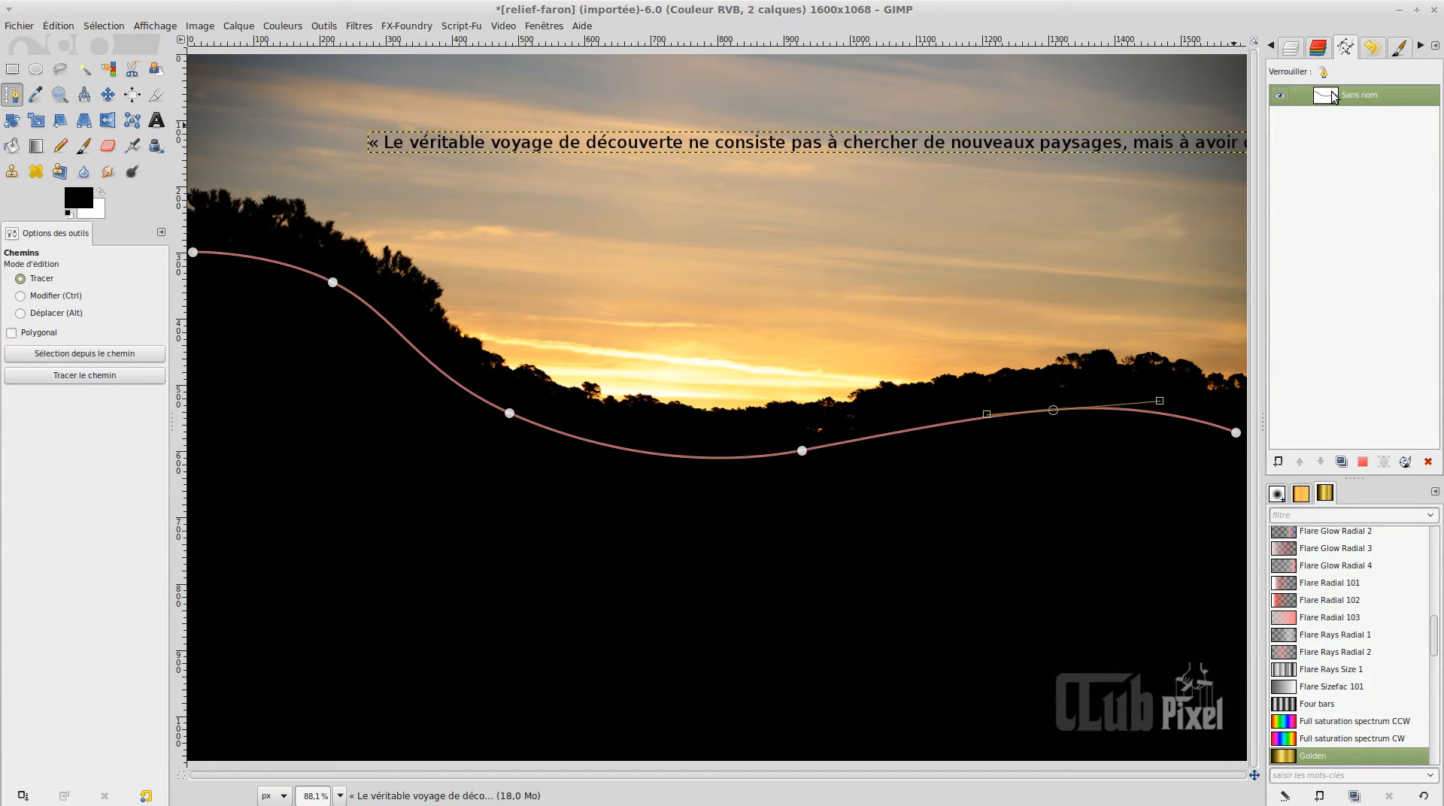
pyautogui.click(20, 297)
pyautogui.click(219, 254)
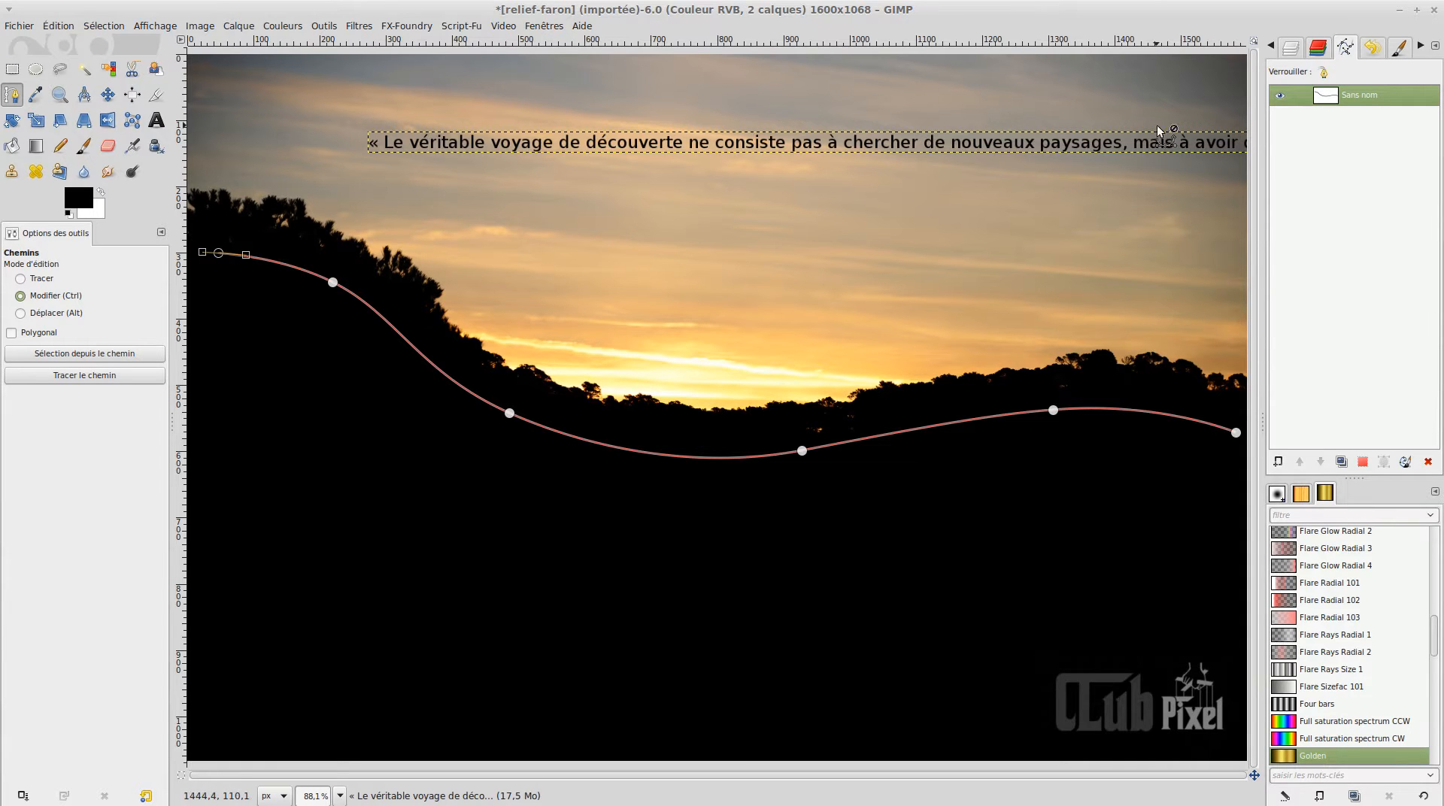
# - Lay the 26 px quote from the text layer along the adjusted curved path
pyautogui.click(1291, 50)
pyautogui.doubleClick(1339, 143)
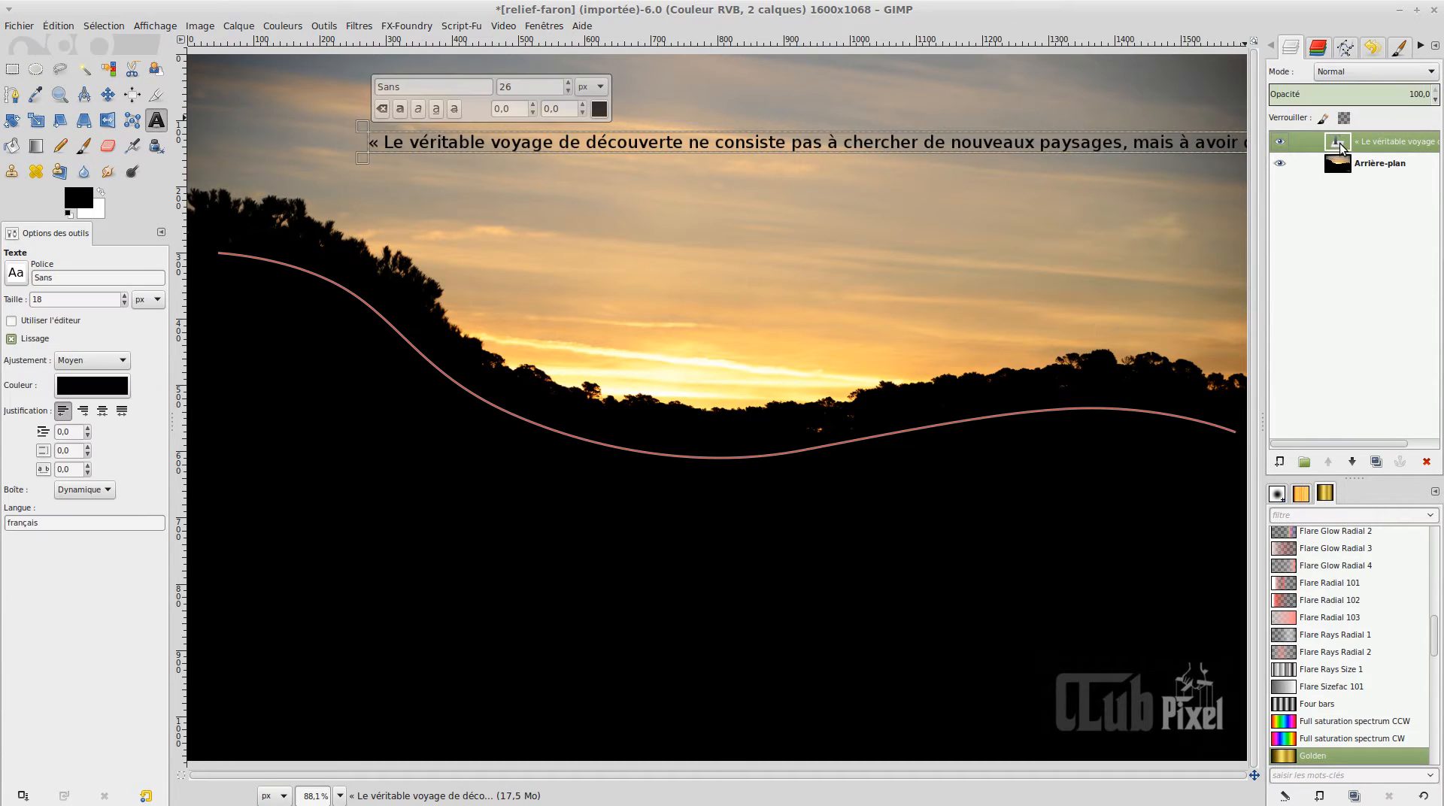
pyautogui.rightClick(637, 142)
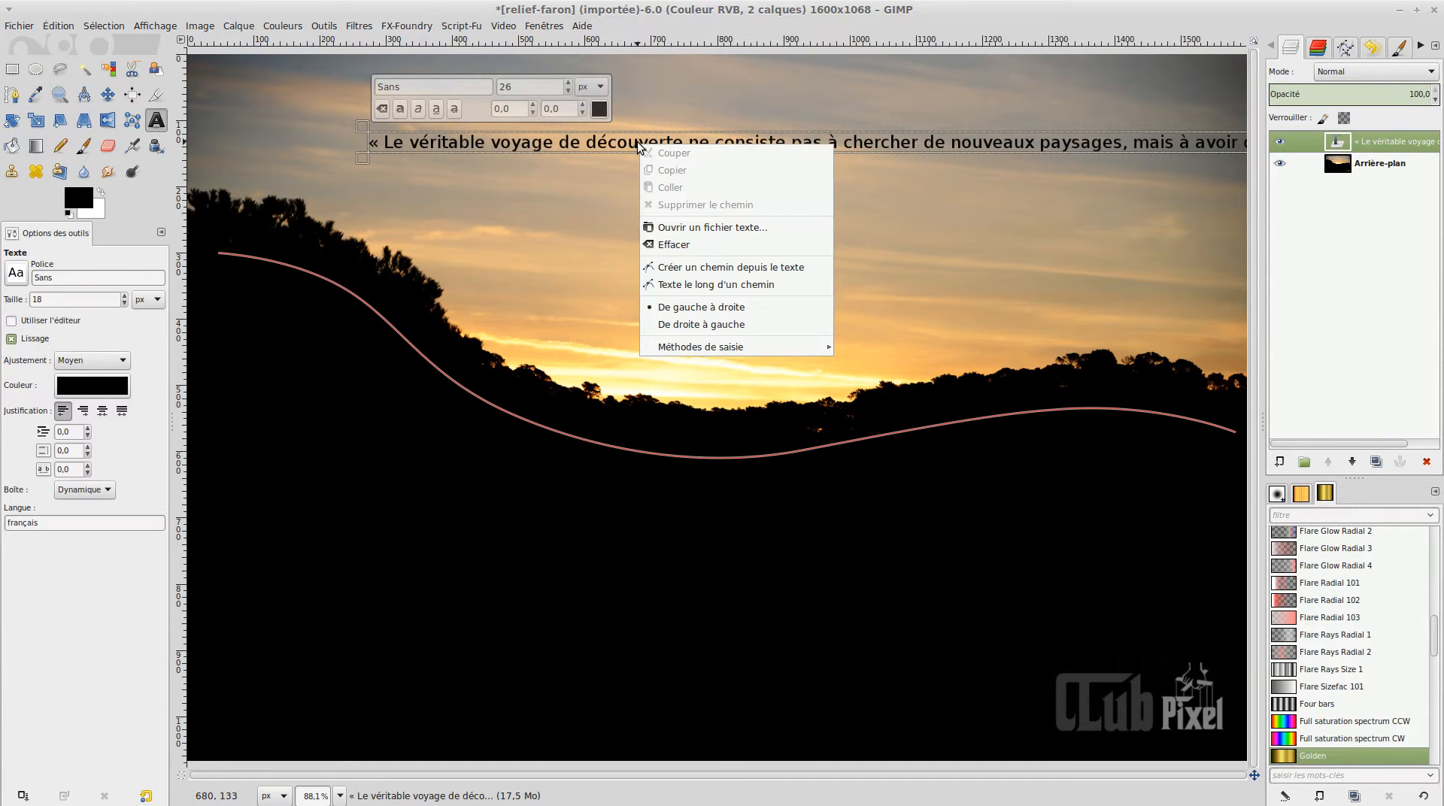
pyautogui.click(709, 284)
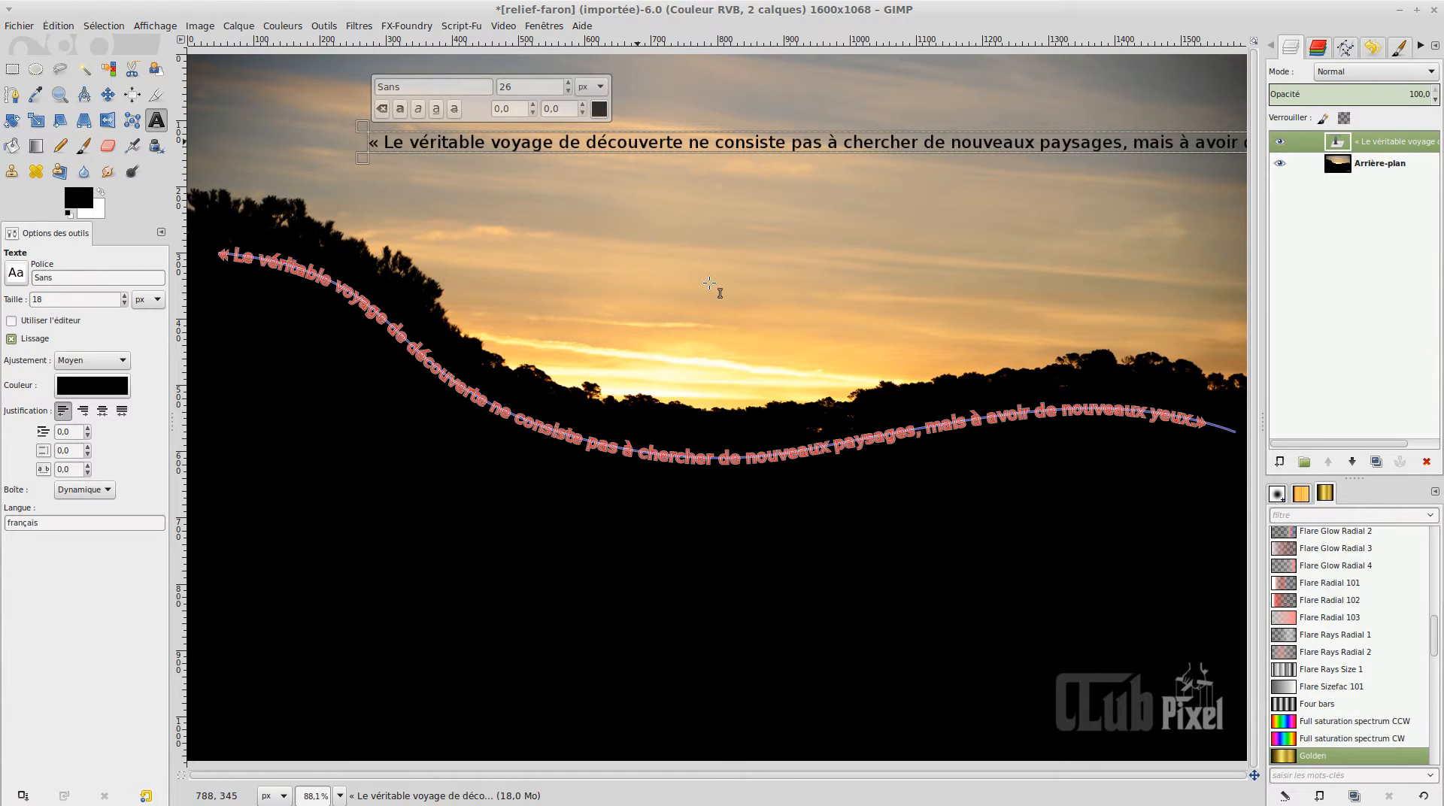
# - Hide the original guide curve "Sans nom" and the straight quote text layer
pyautogui.click(1345, 49)
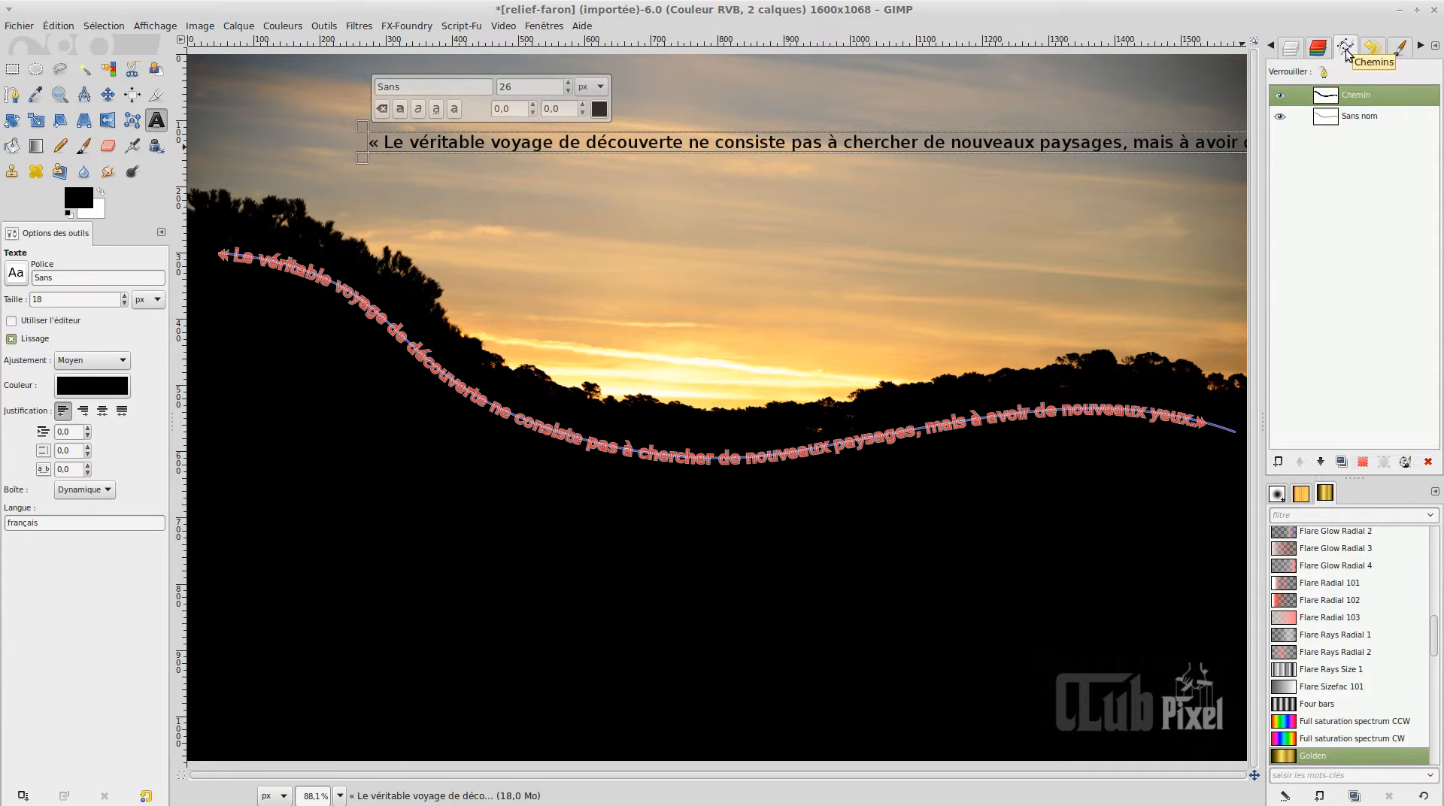
pyautogui.click(1280, 116)
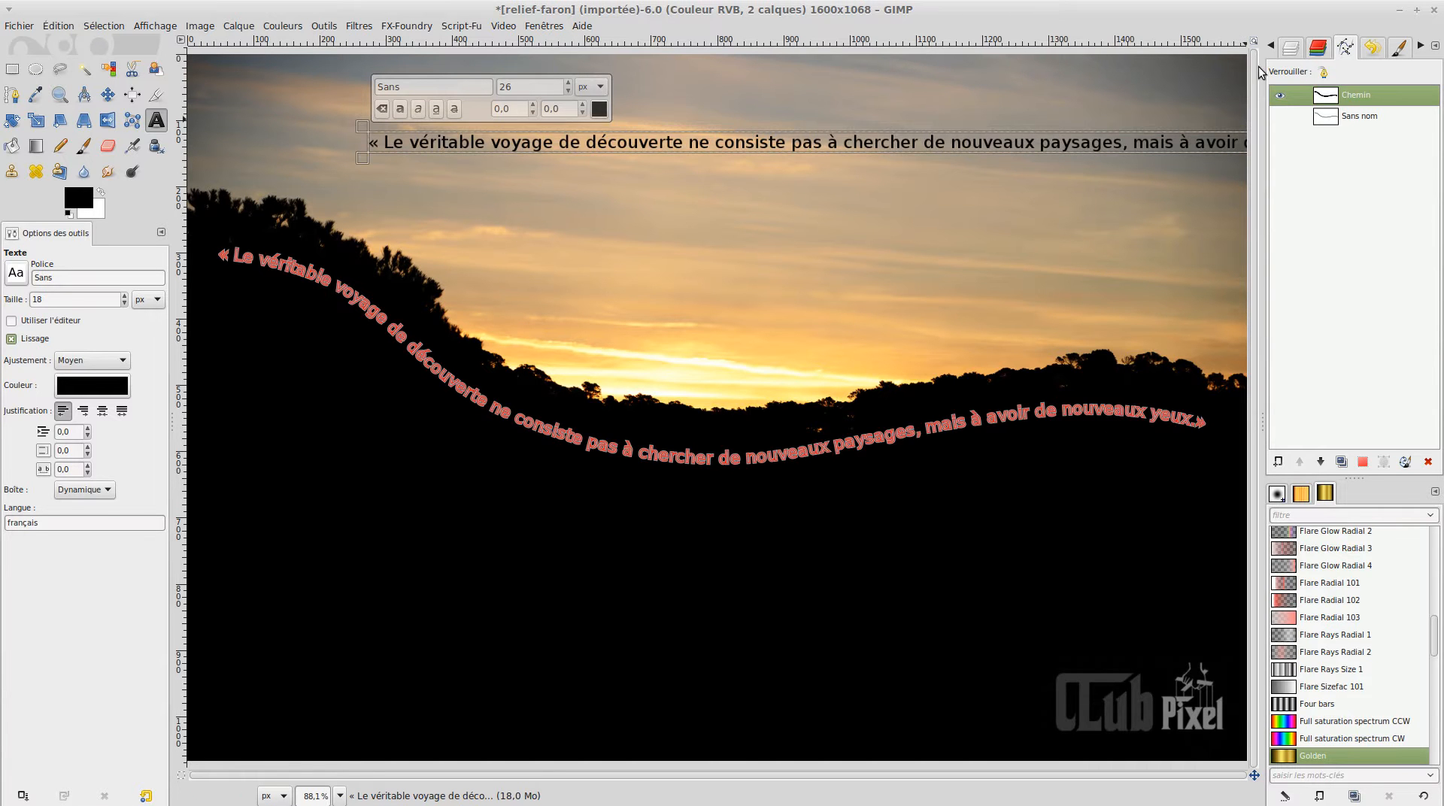
pyautogui.click(1290, 47)
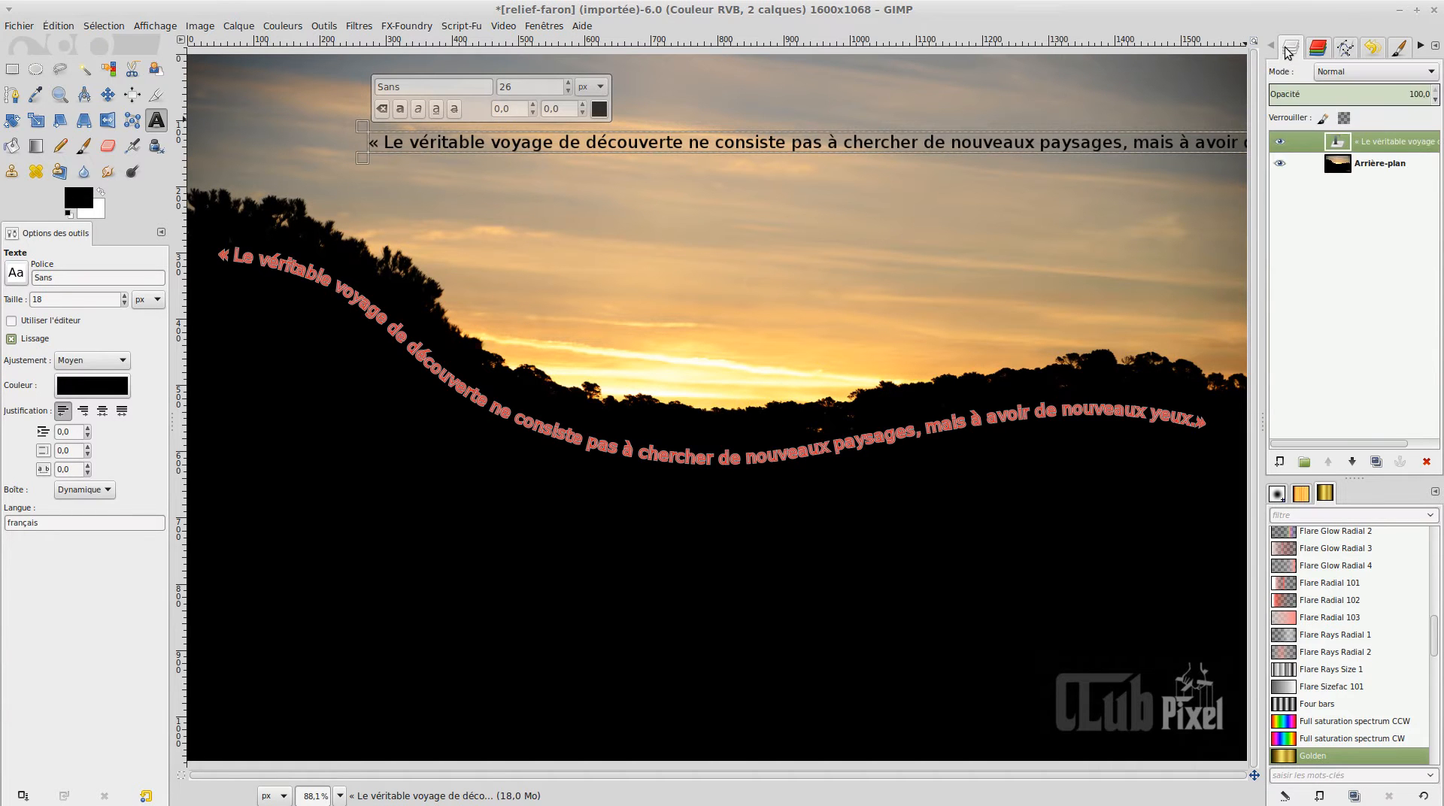
pyautogui.click(1280, 140)
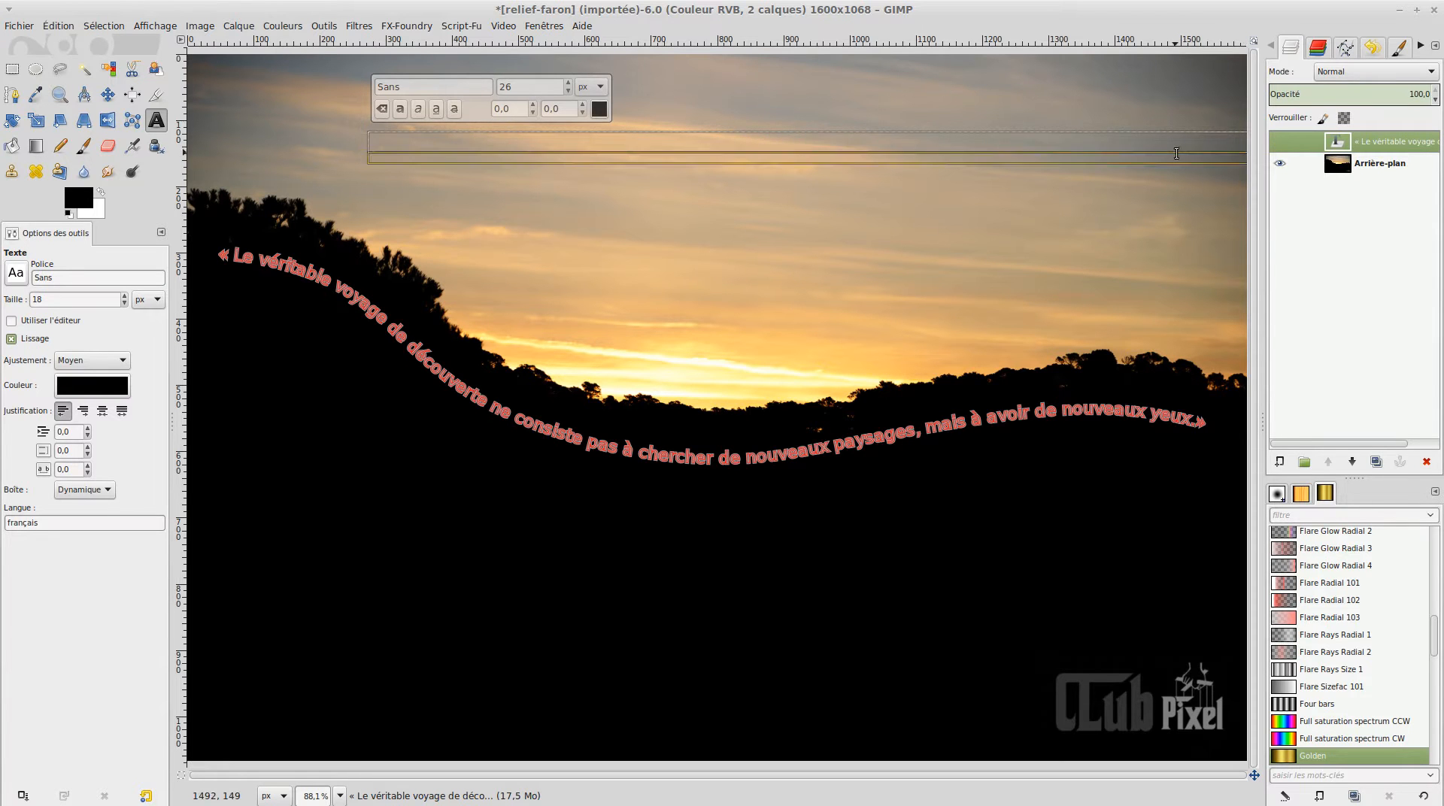
# - Create a new transparent 1600 x 1068 px layer named "texte uni" above the quote text layer
pyautogui.click(1344, 48)
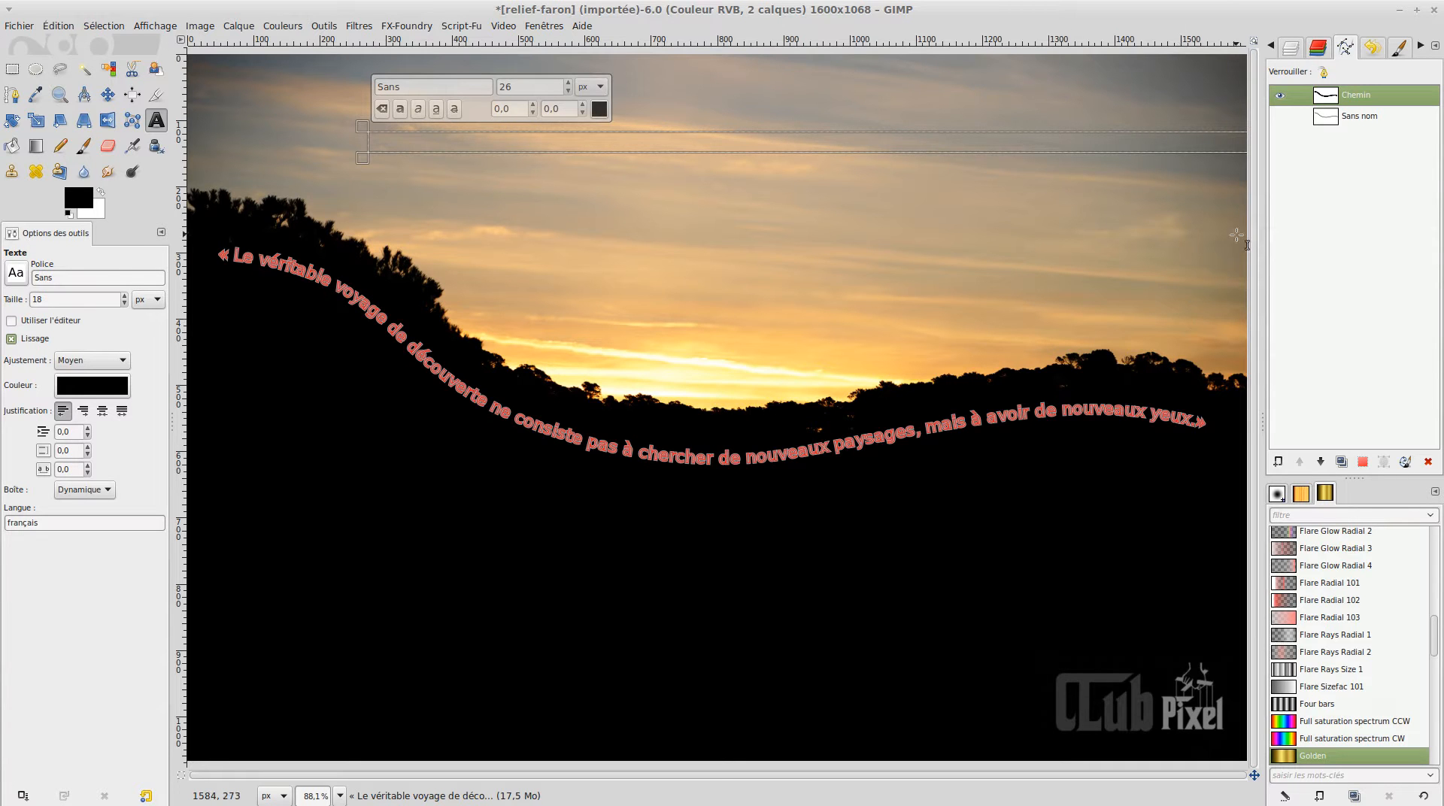
pyautogui.click(1291, 50)
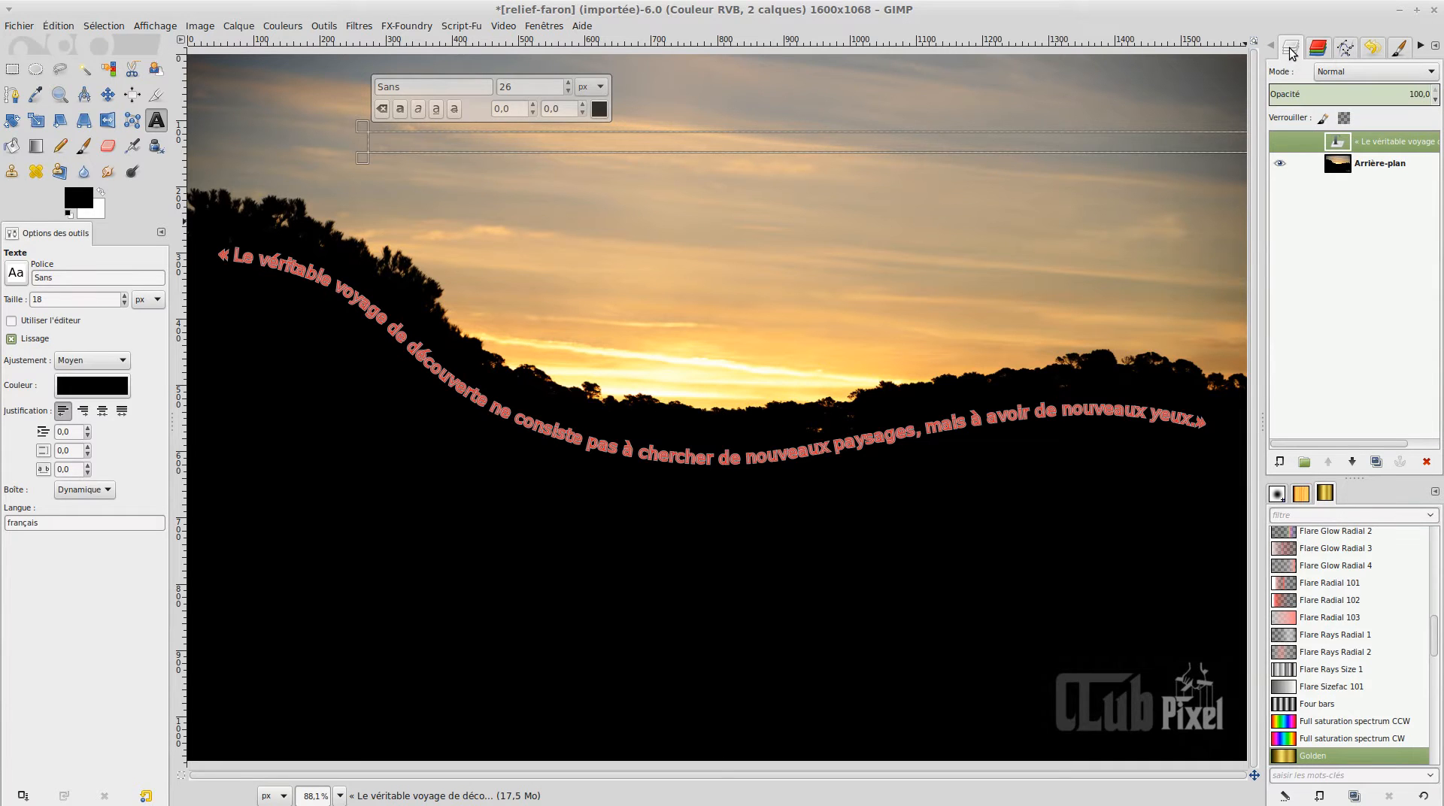
pyautogui.click(1280, 457)
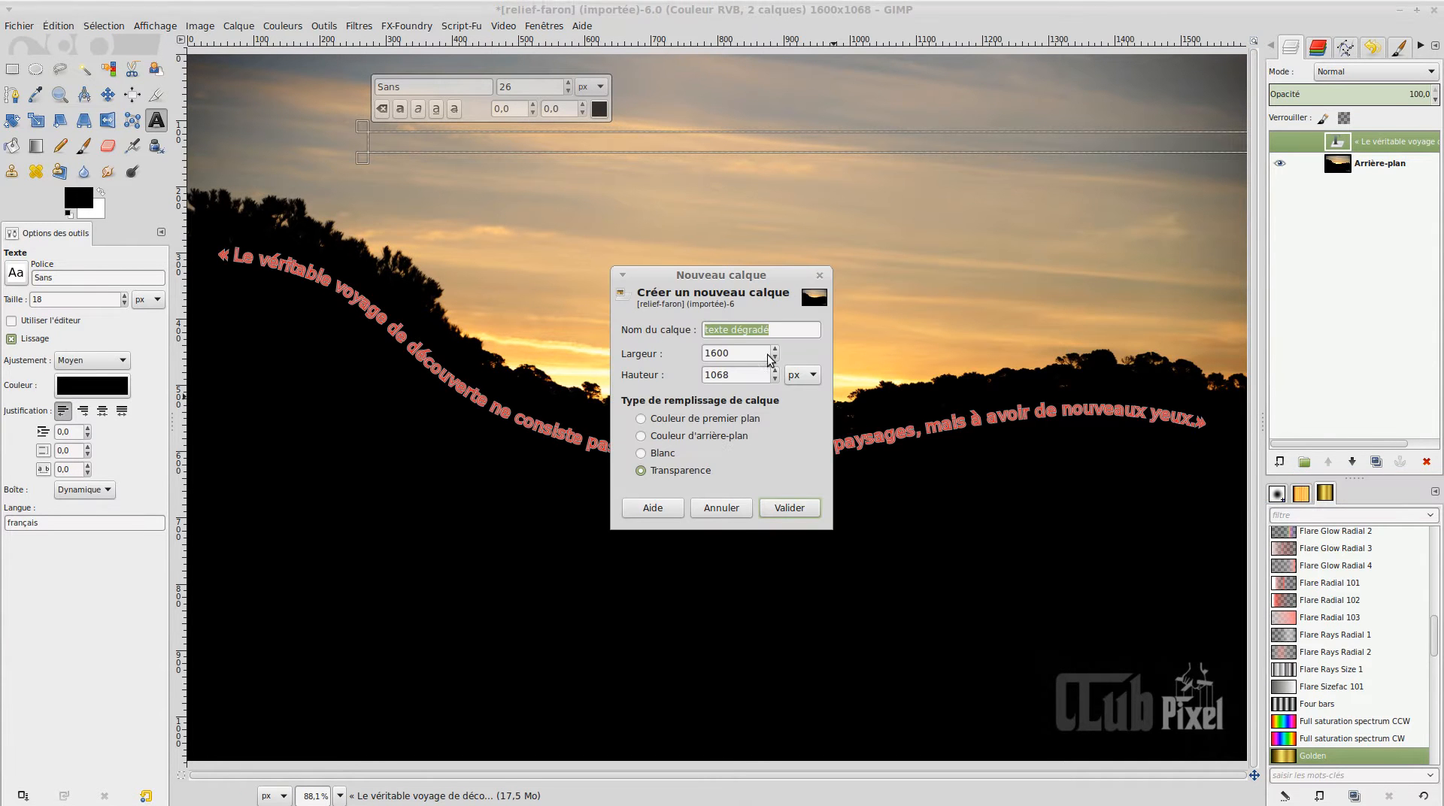
pyautogui.write('texte uni')
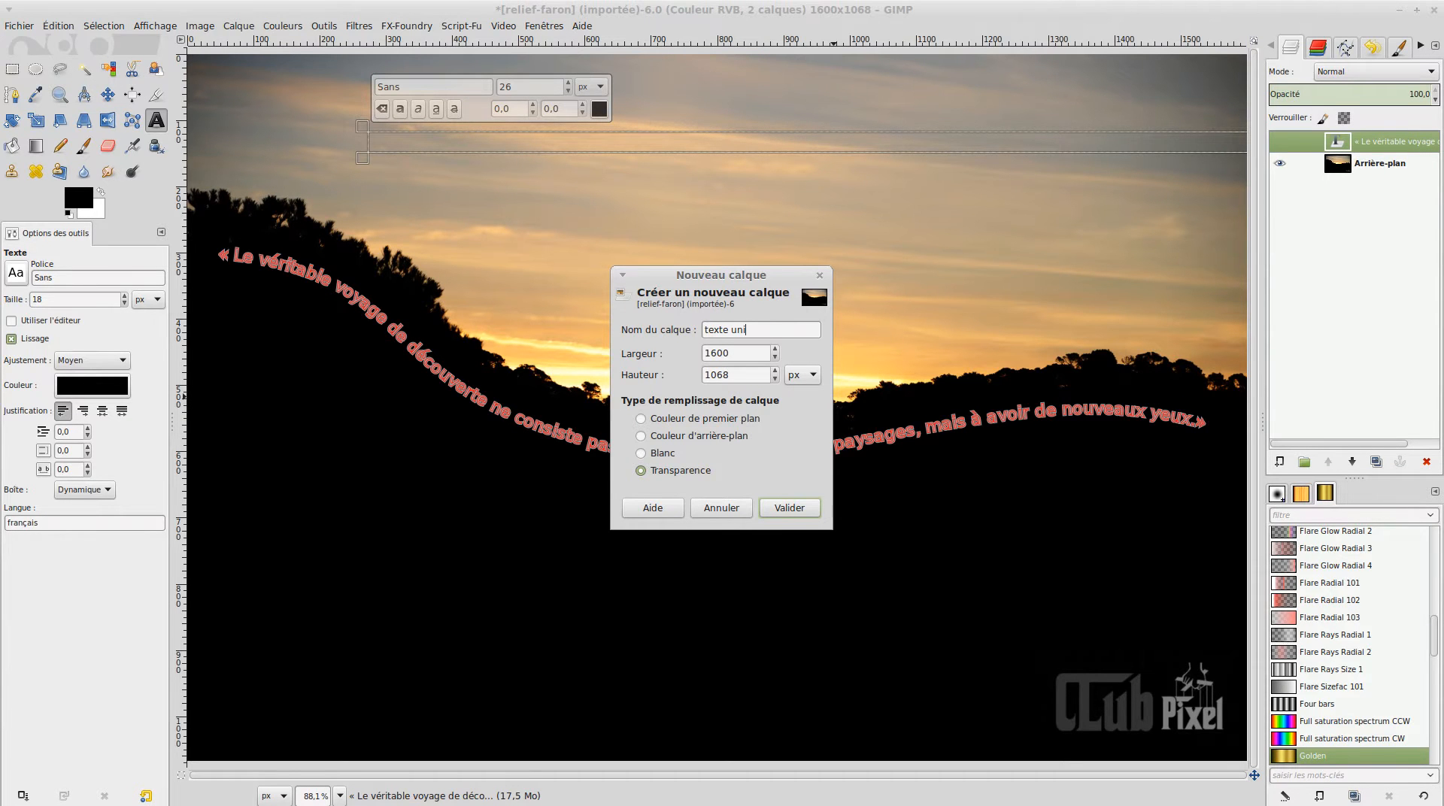
pyautogui.click(789, 501)
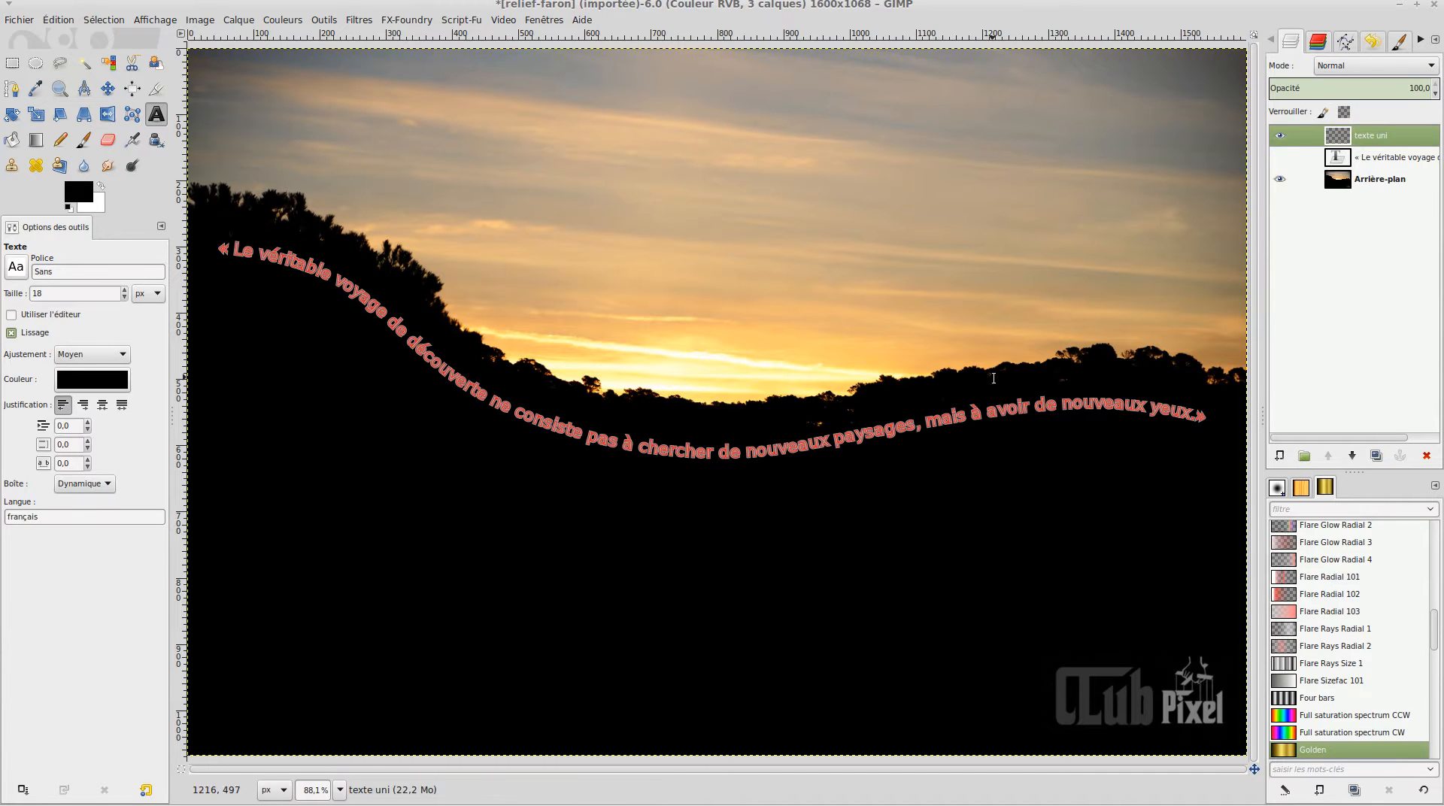
# - Convert the letter path "Chemin" to a selection and fill it with white on the "texte uni" layer
pyautogui.click(1346, 49)
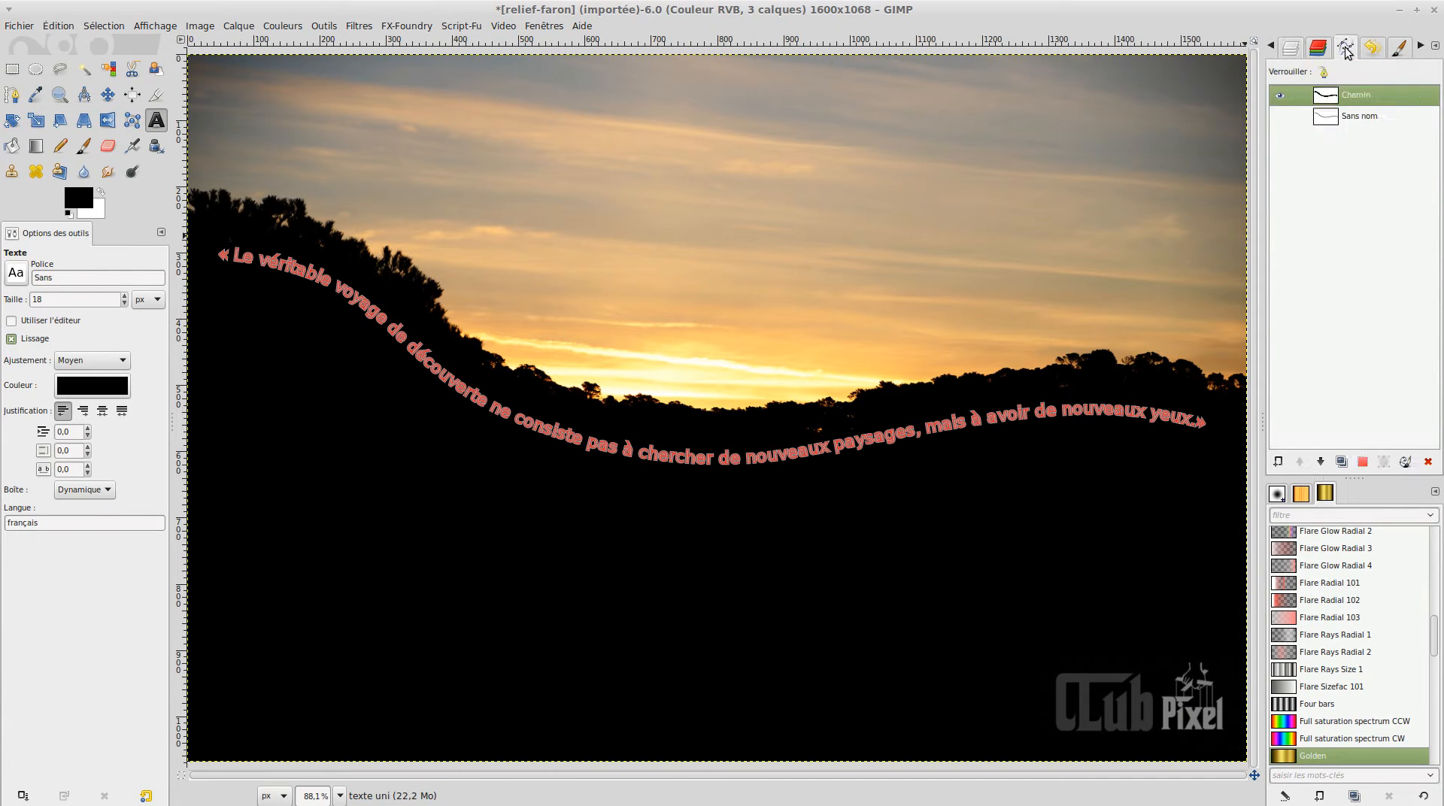
pyautogui.rightClick(1321, 101)
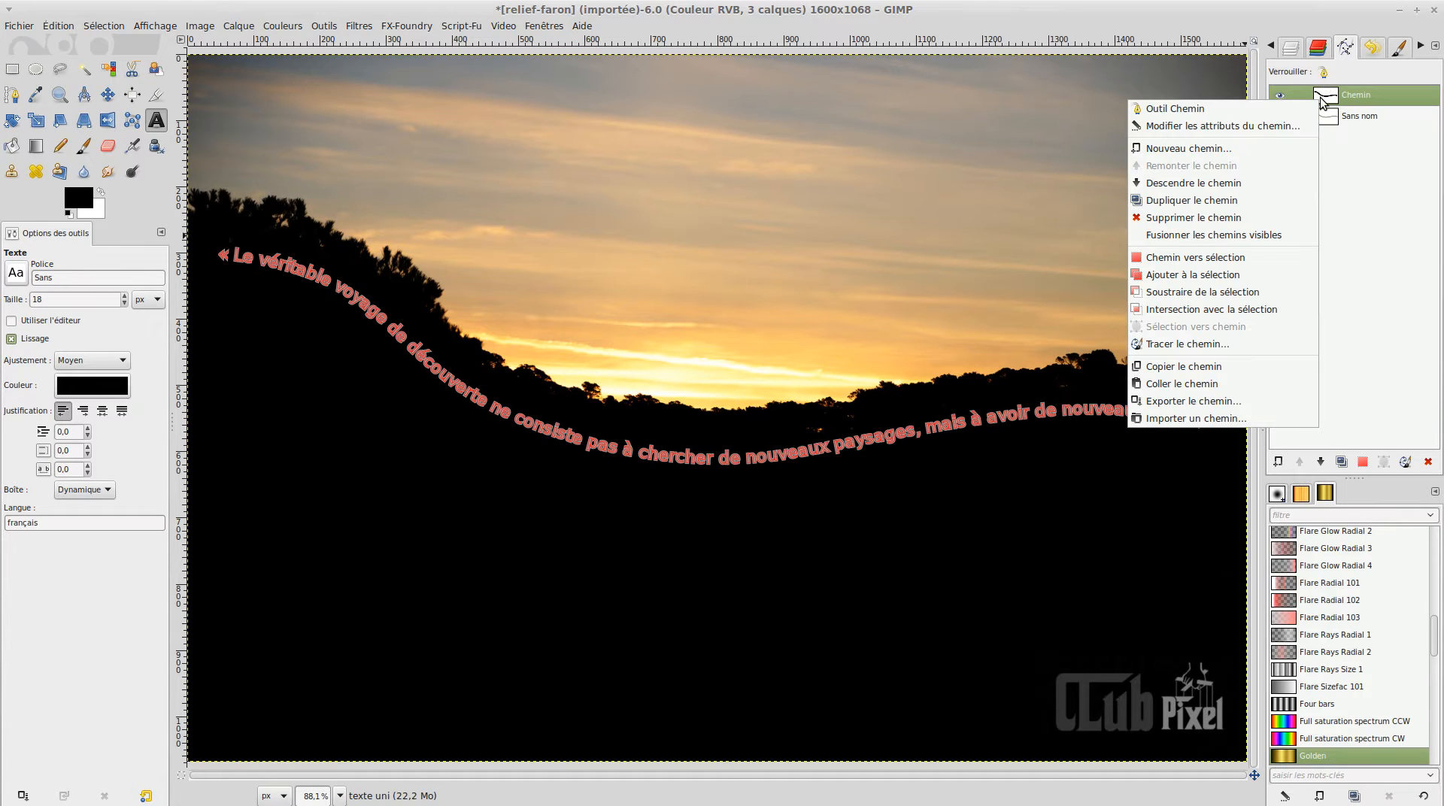
pyautogui.click(1196, 258)
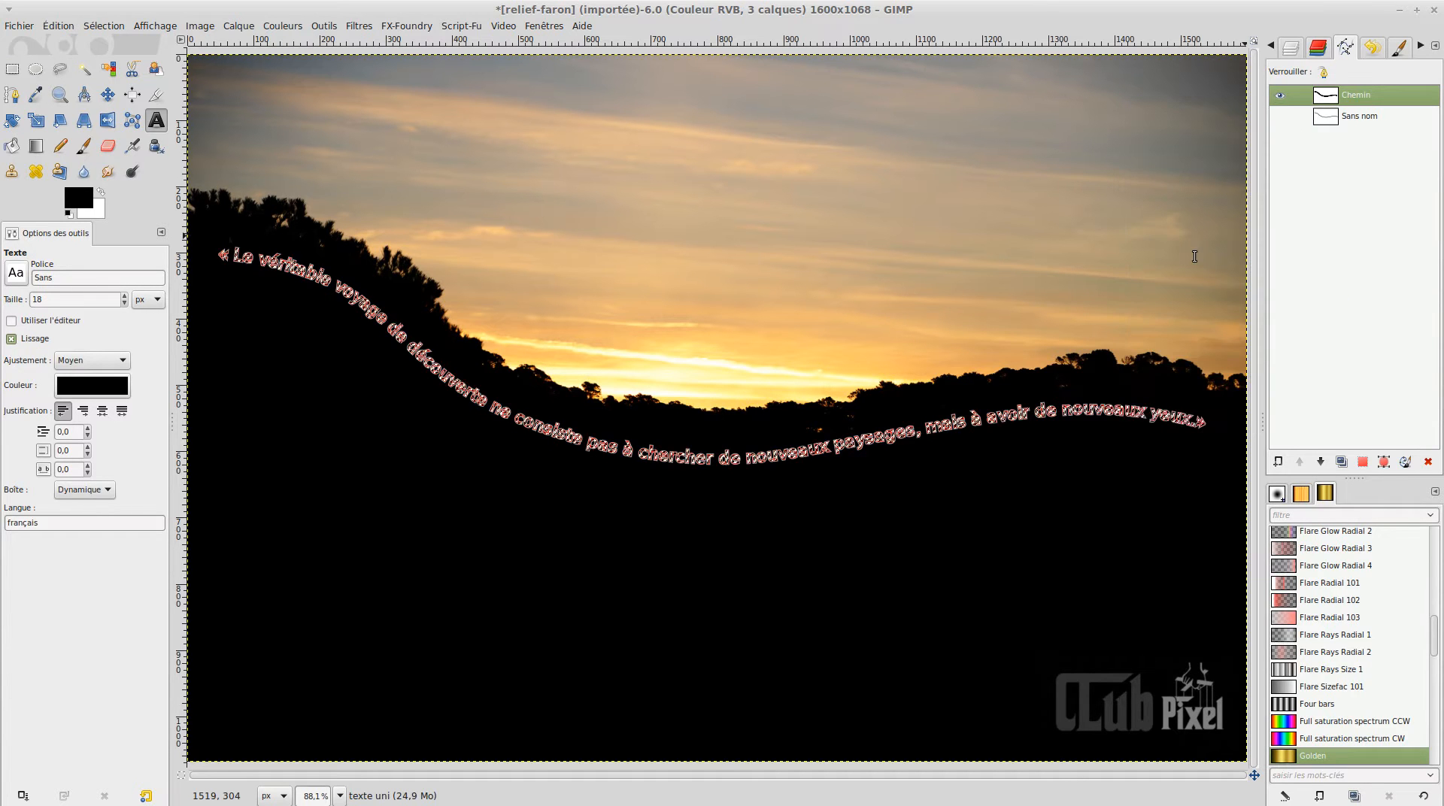
pyautogui.click(1291, 47)
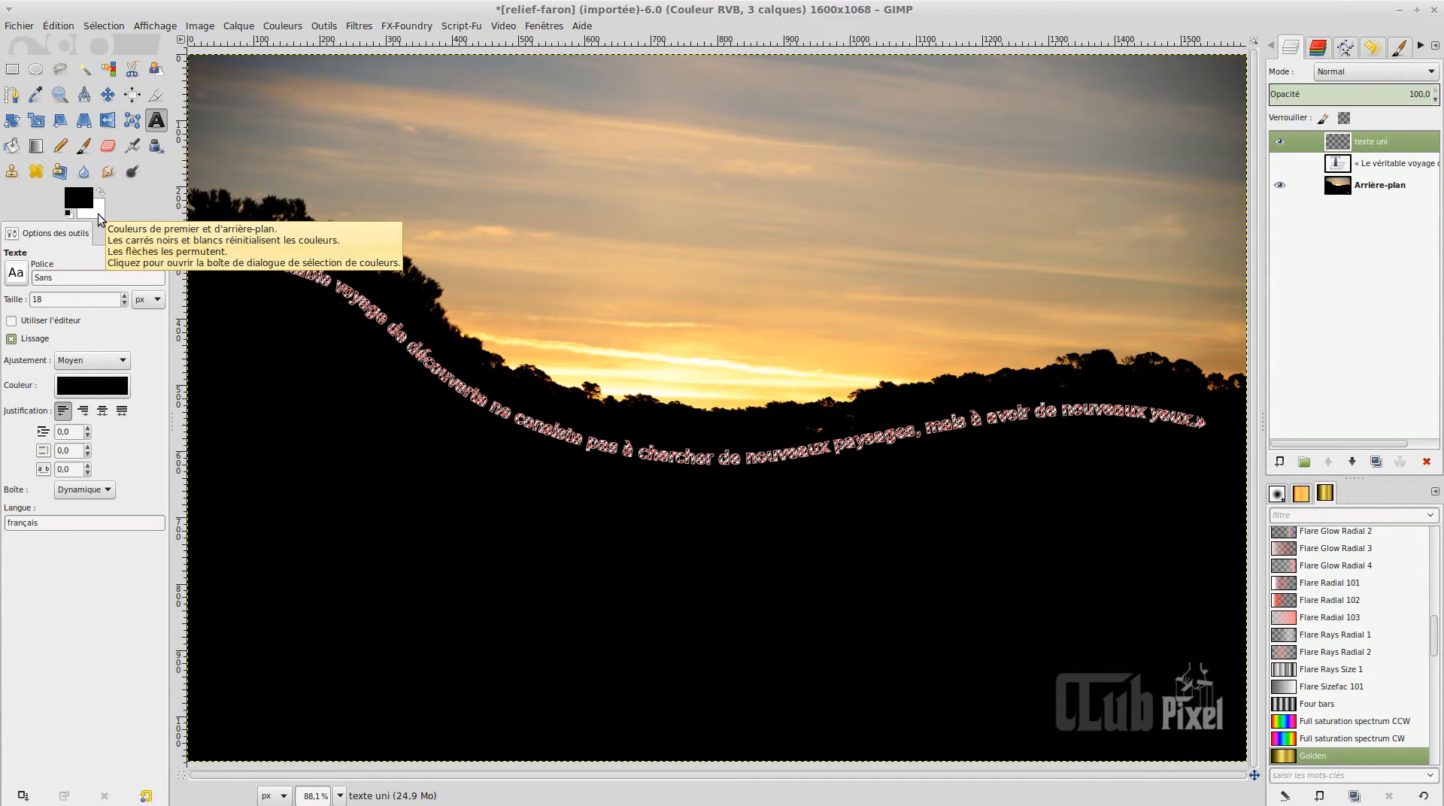
pyautogui.moveTo(100, 220); pyautogui.dragTo(423, 358)
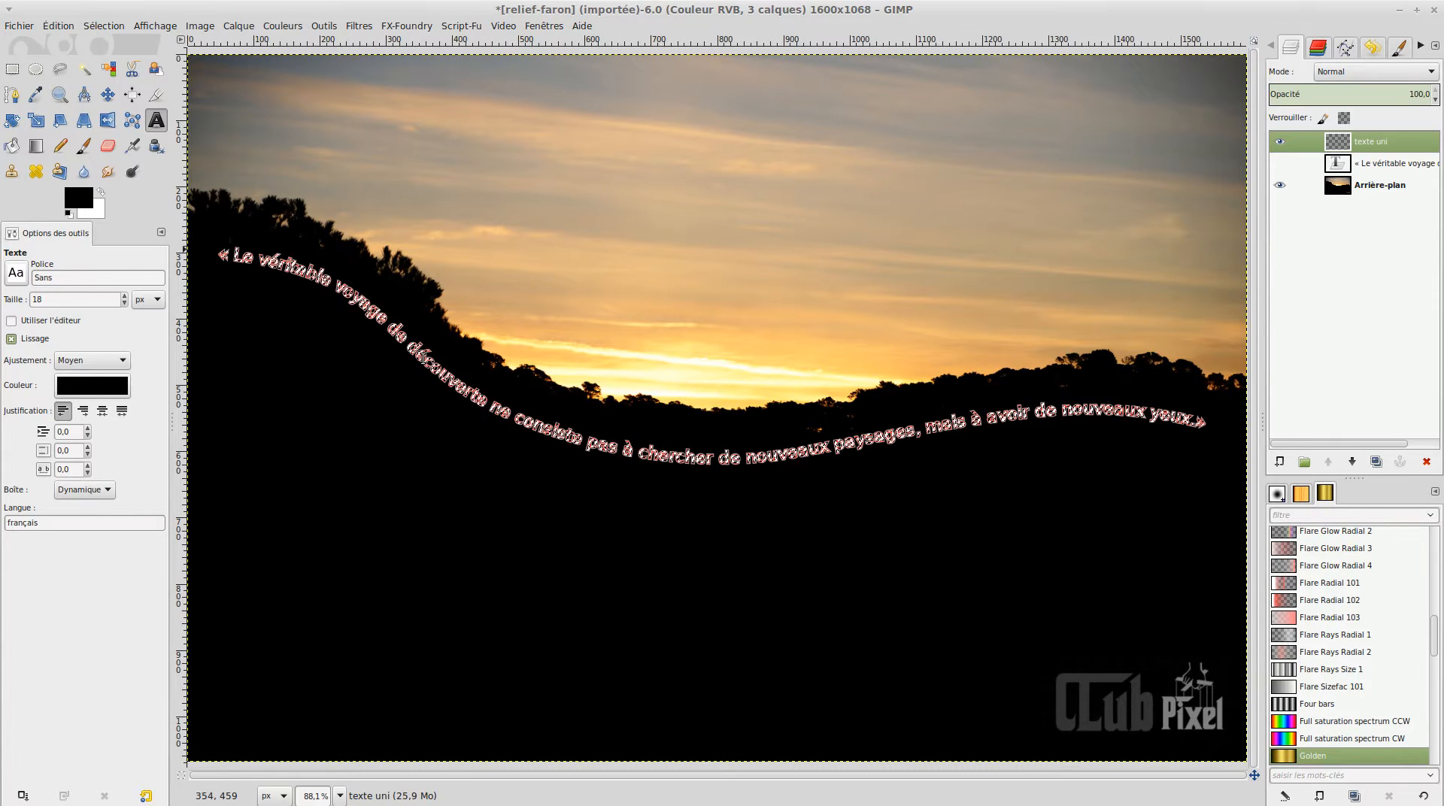
# - Clear the selection and hide the letter path "Chemin"
pyautogui.click(103, 25)
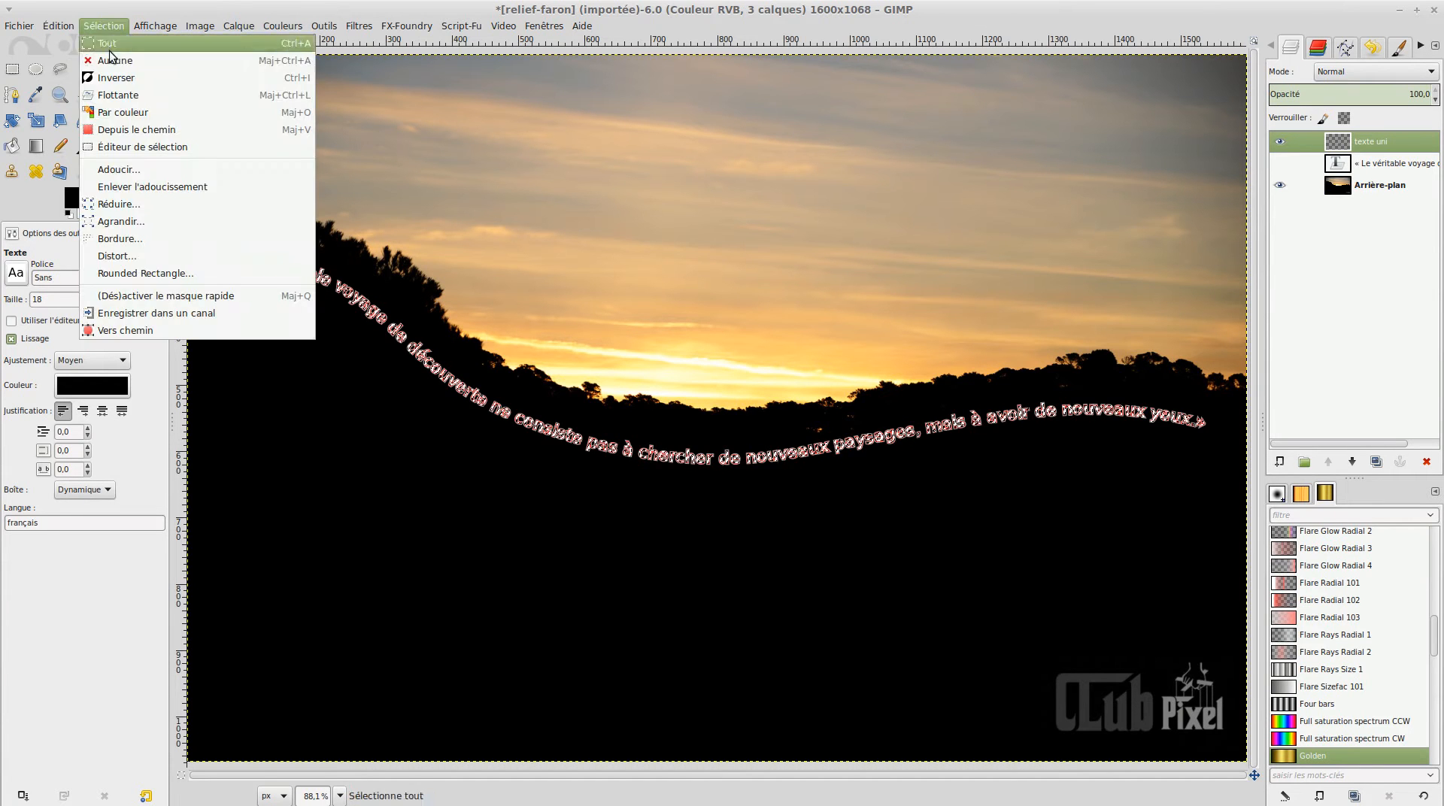
pyautogui.click(111, 59)
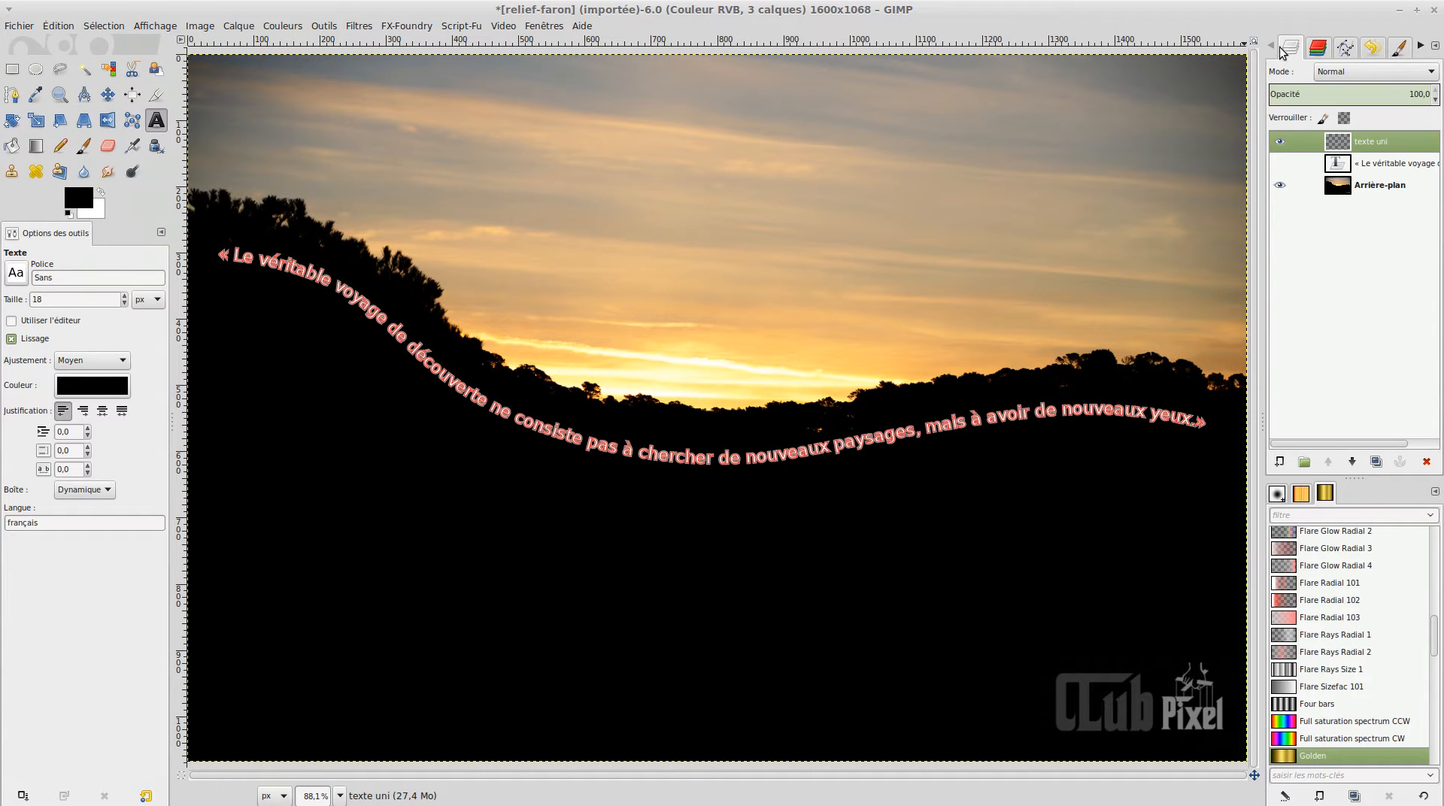
pyautogui.click(1345, 48)
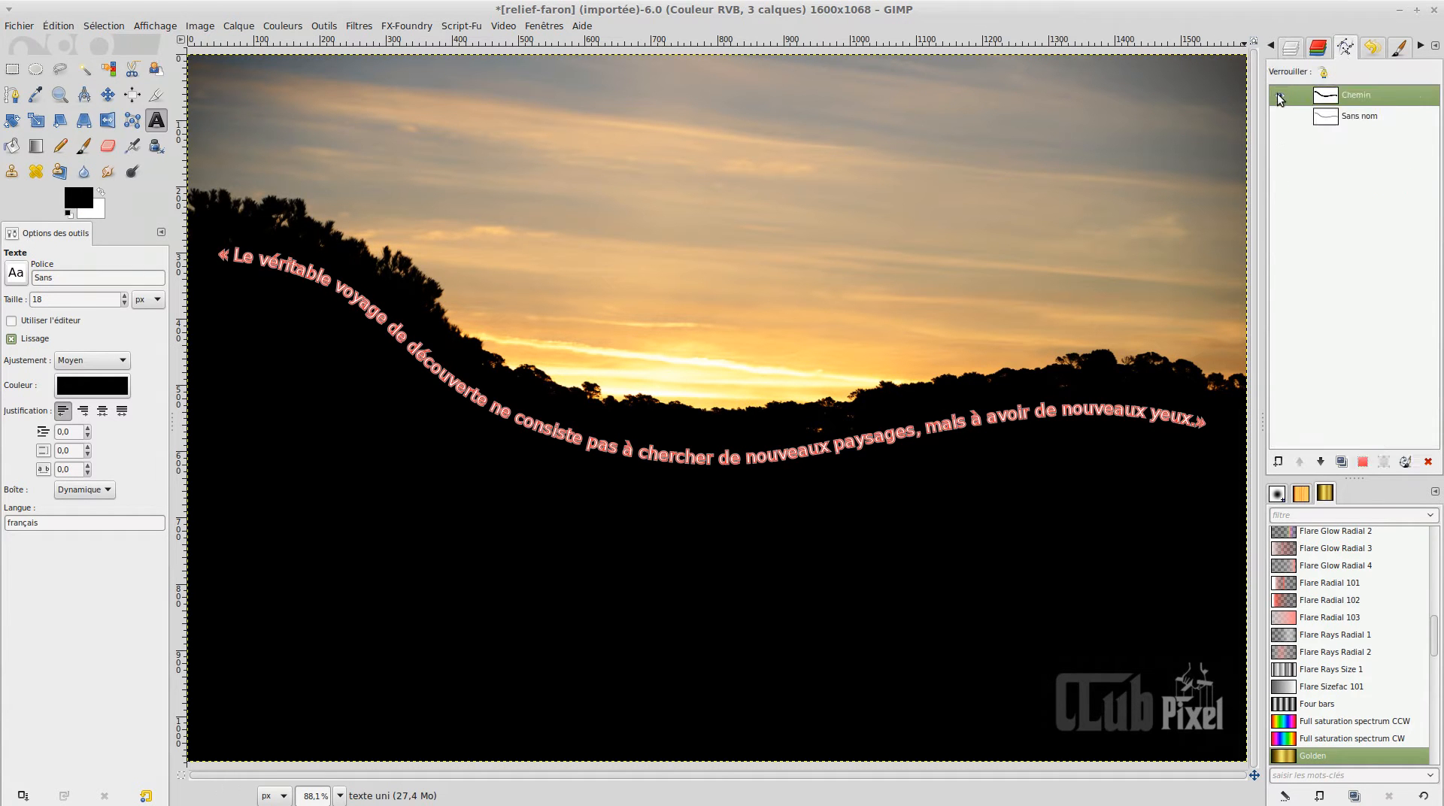
pyautogui.click(1278, 95)
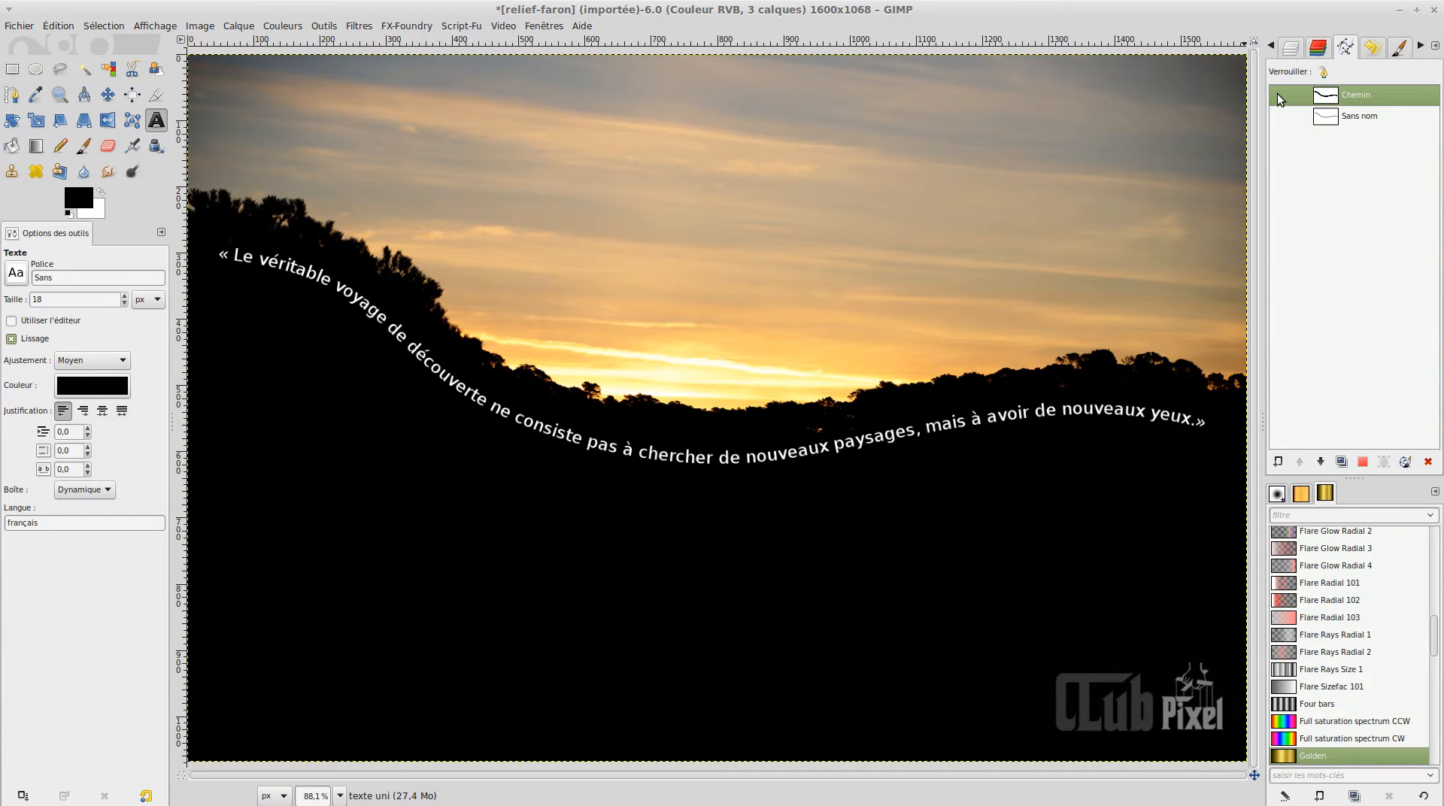
# - Hide the "texte uni" layer and create a new transparent layer named "texte dégradé" at 1600 x 1068 px
pyautogui.click(1291, 50)
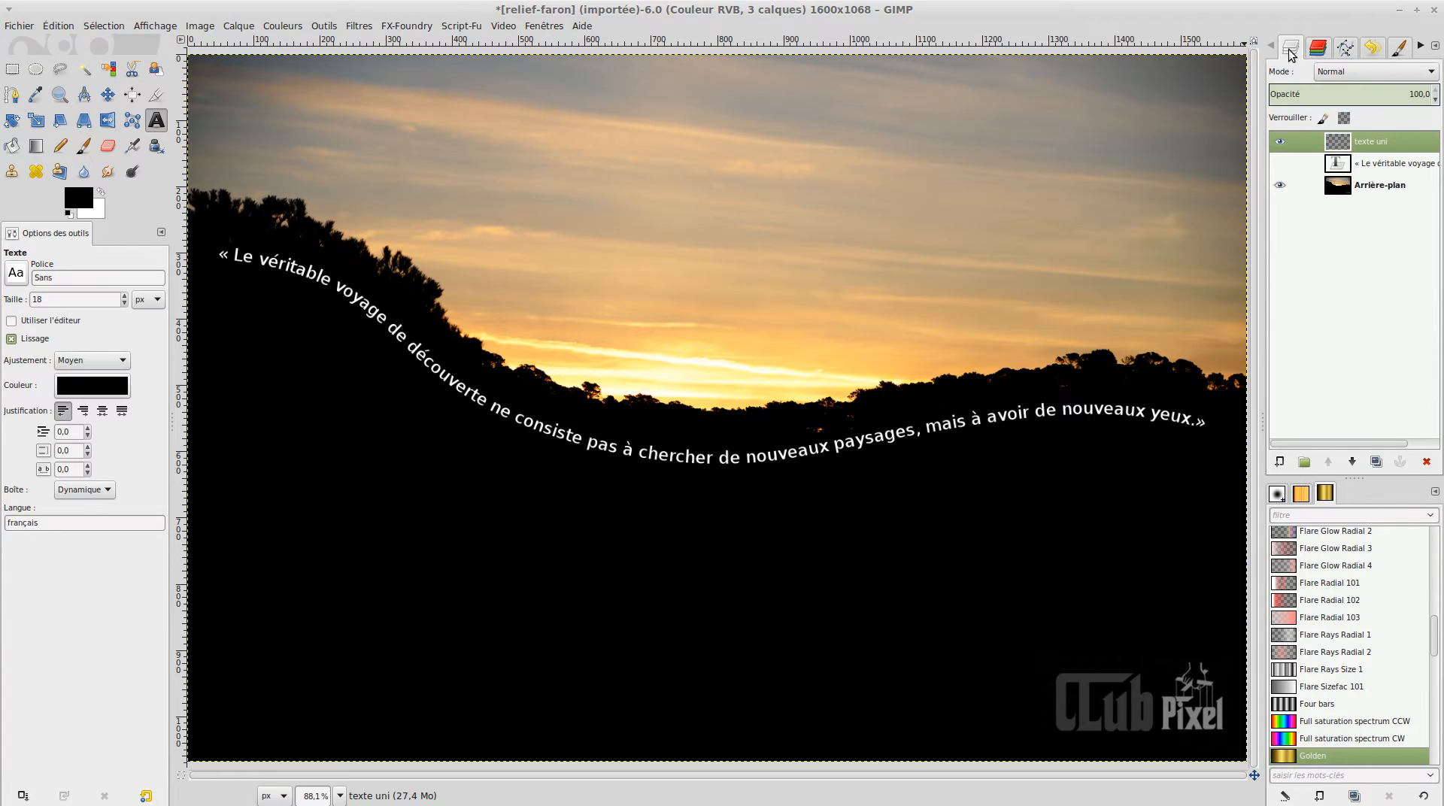
pyautogui.click(1279, 142)
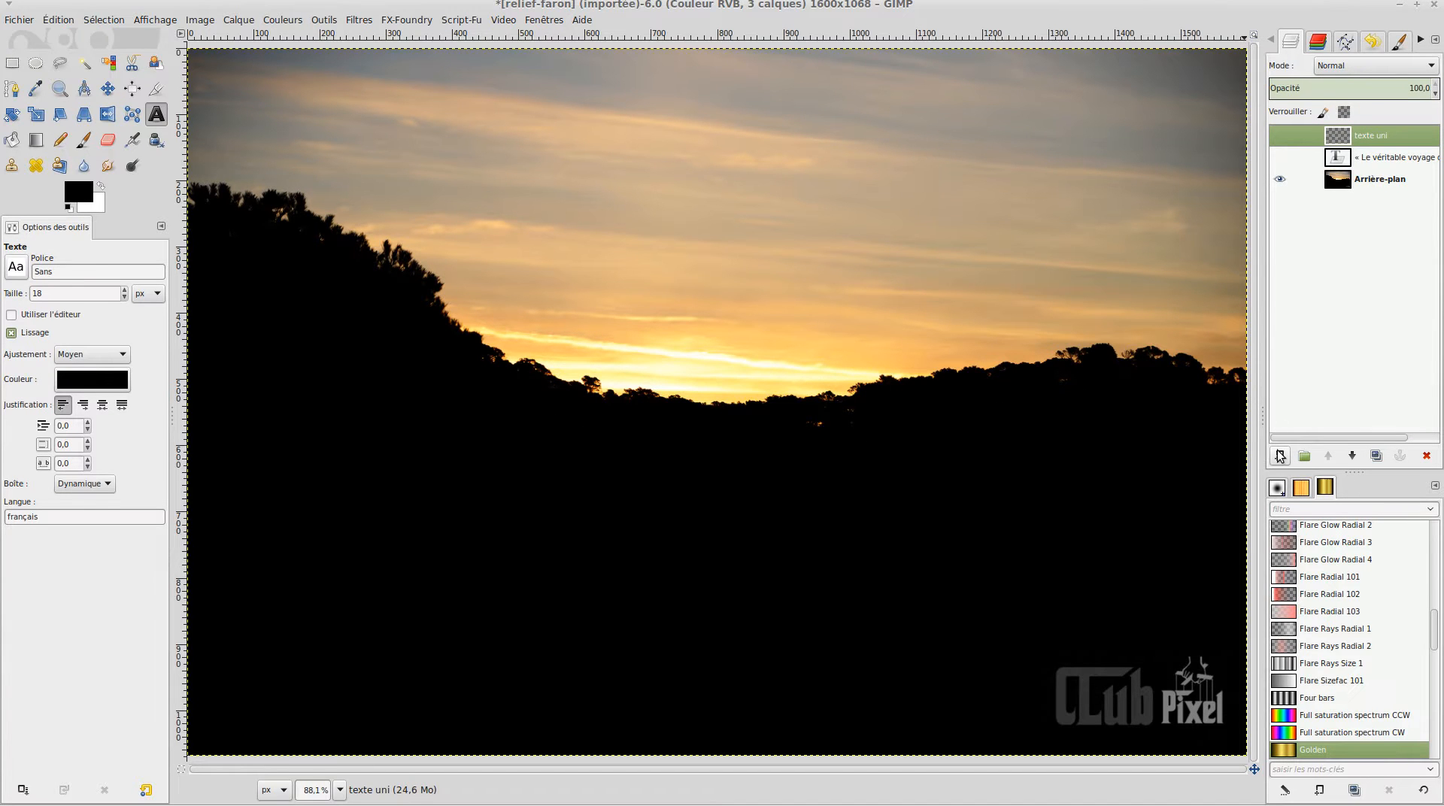
pyautogui.click(1278, 455)
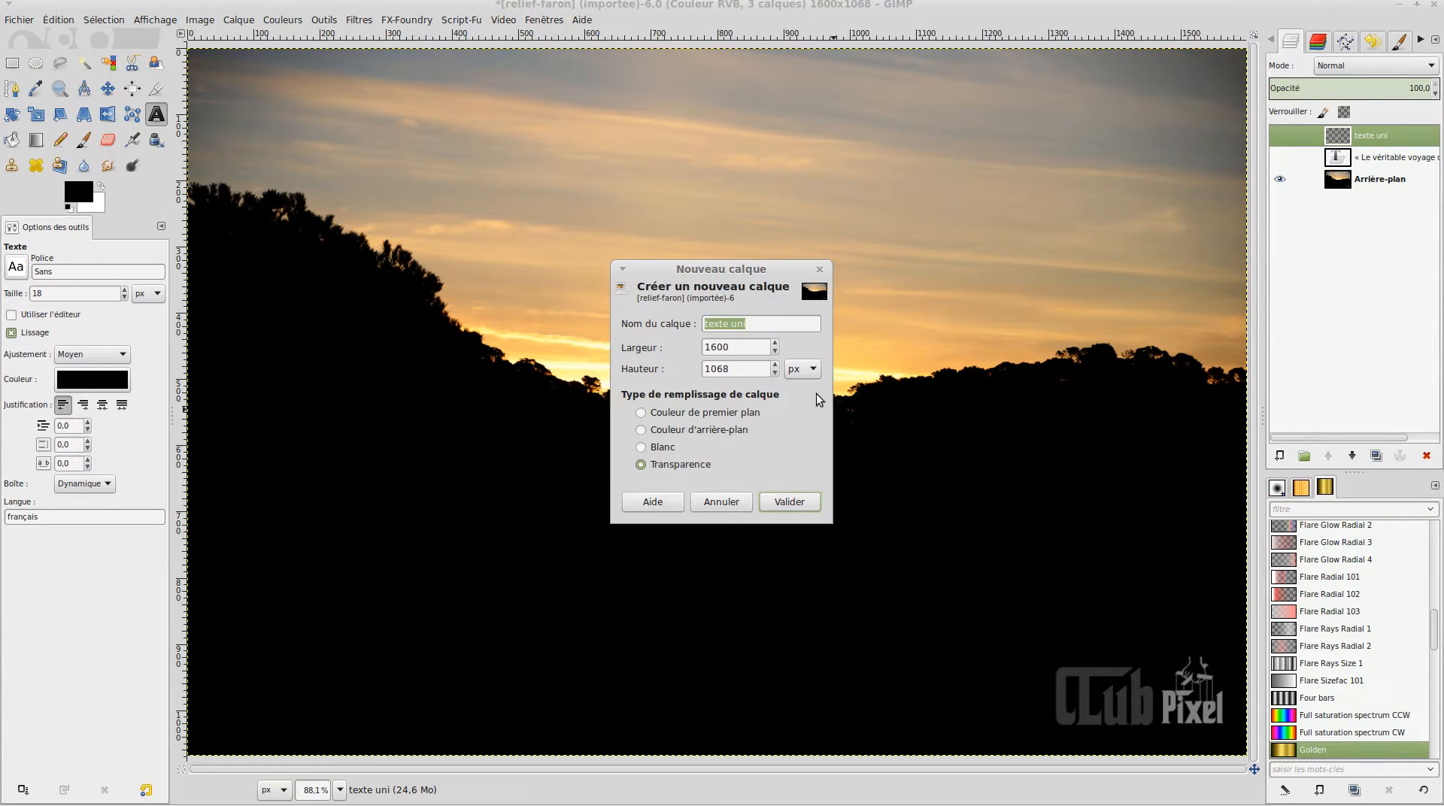
pyautogui.write('texte dégradé')
pyautogui.click(788, 501)
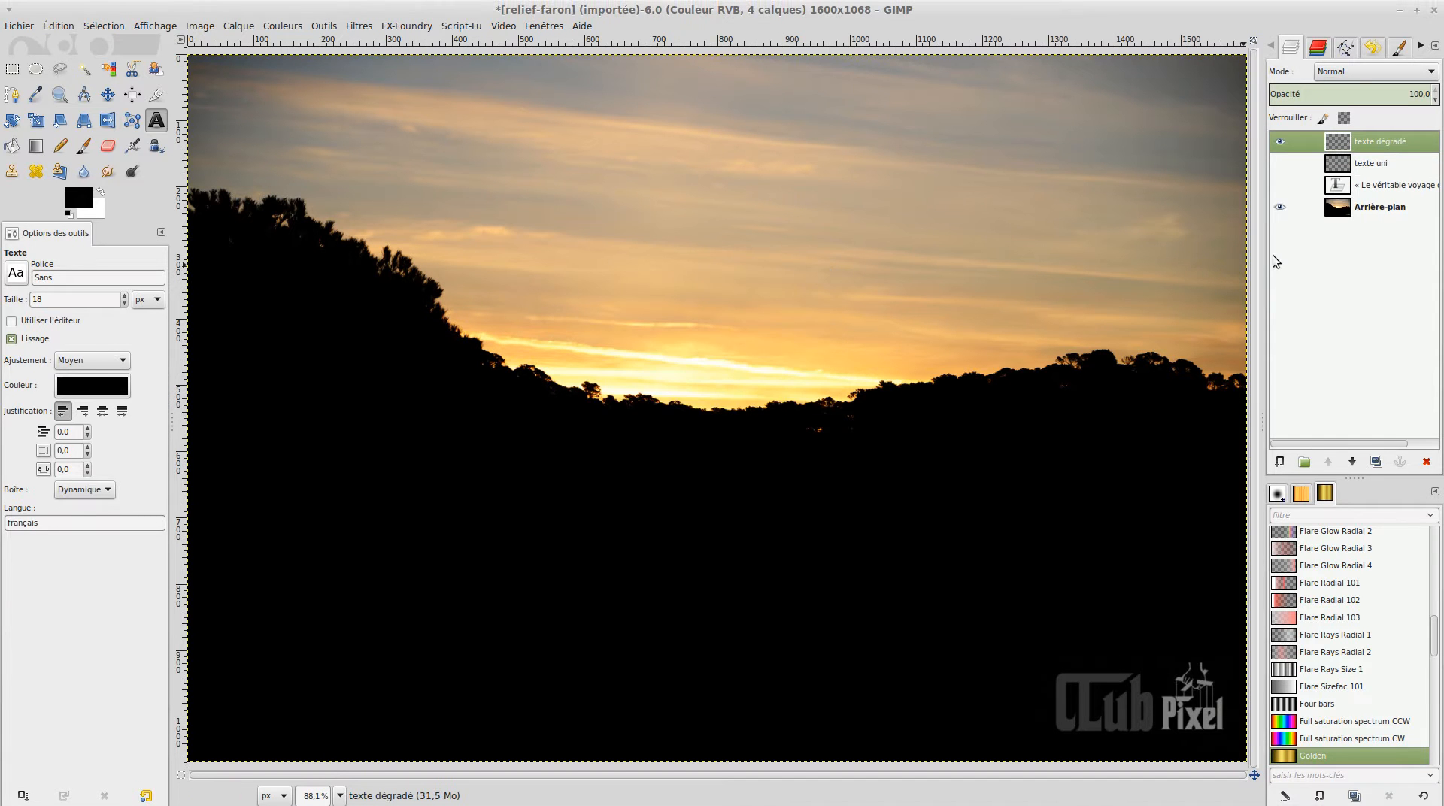
# - Convert the letter path "Chemin" to a selection for the "texte dégradé" layer
pyautogui.click(1347, 49)
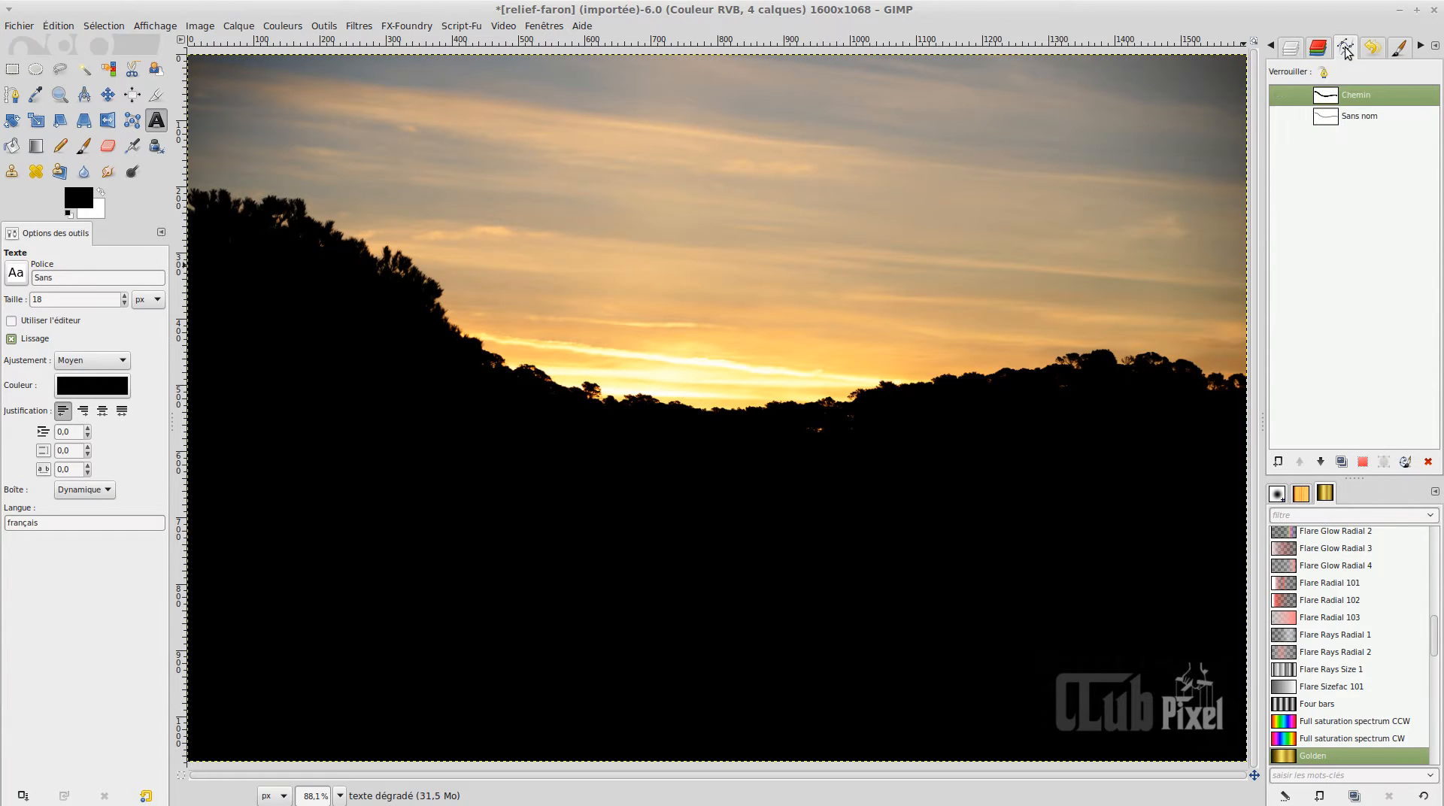
pyautogui.rightClick(1326, 96)
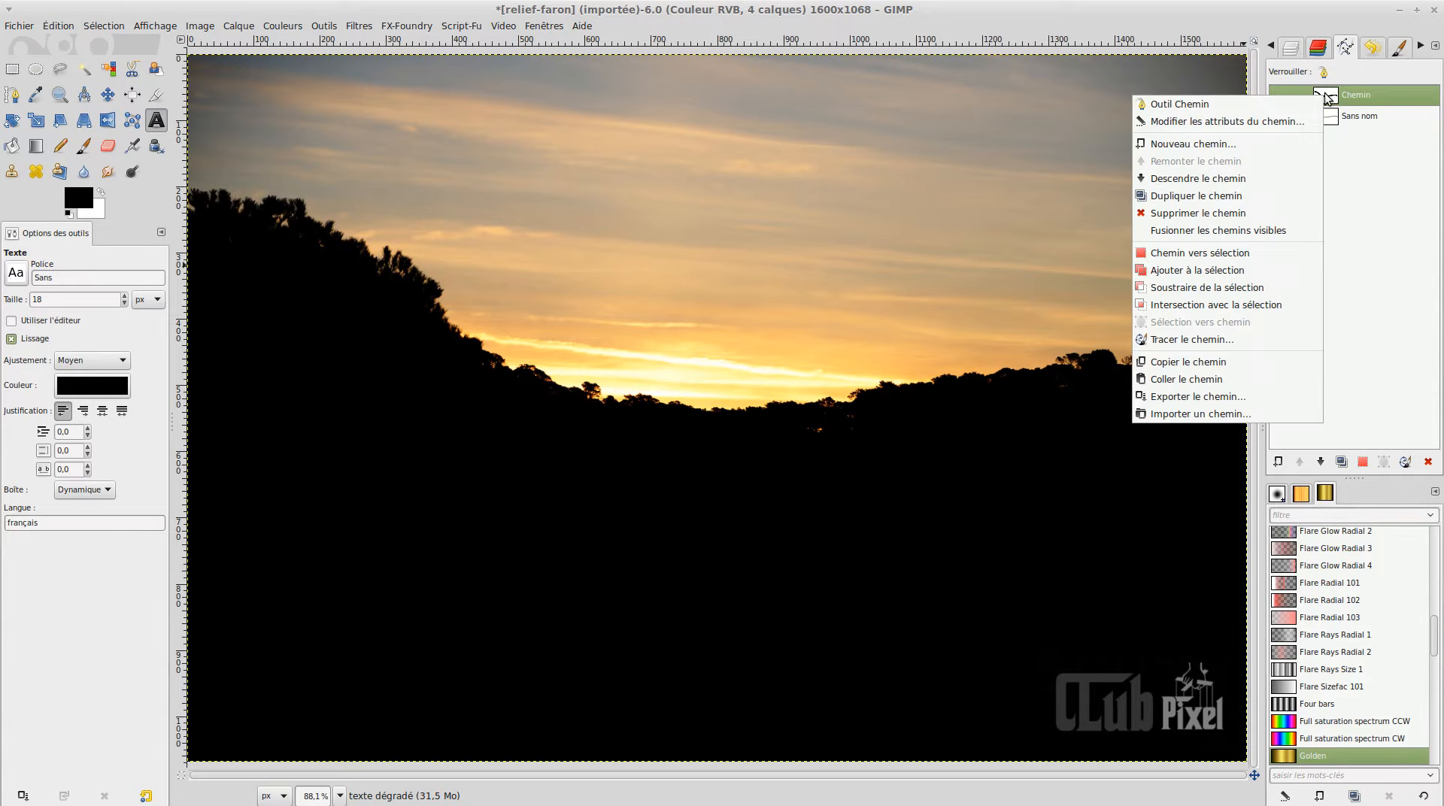
pyautogui.click(1236, 257)
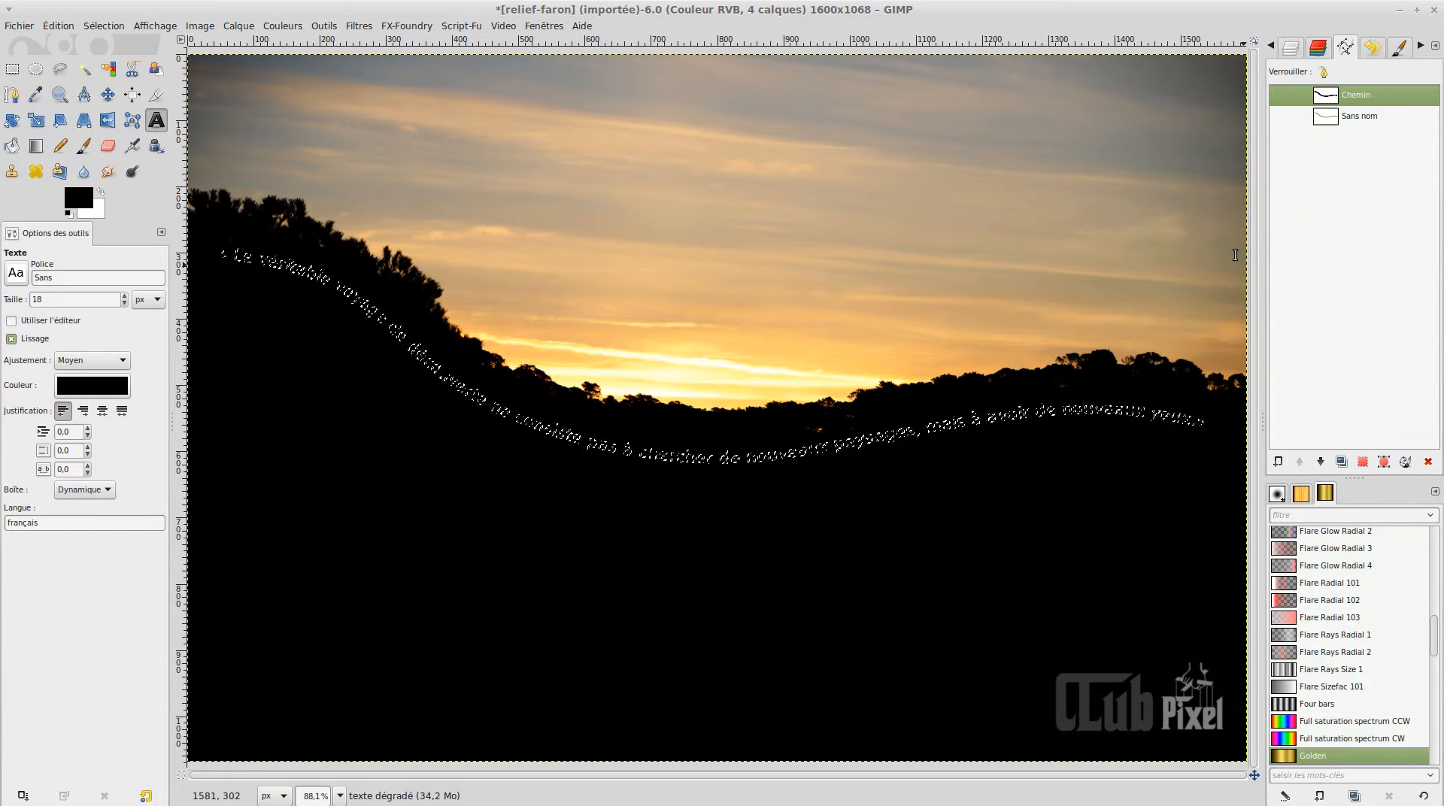
# - Add a layer mask initialised from the selection to the "texte dégradé" layer
pyautogui.click(1291, 48)
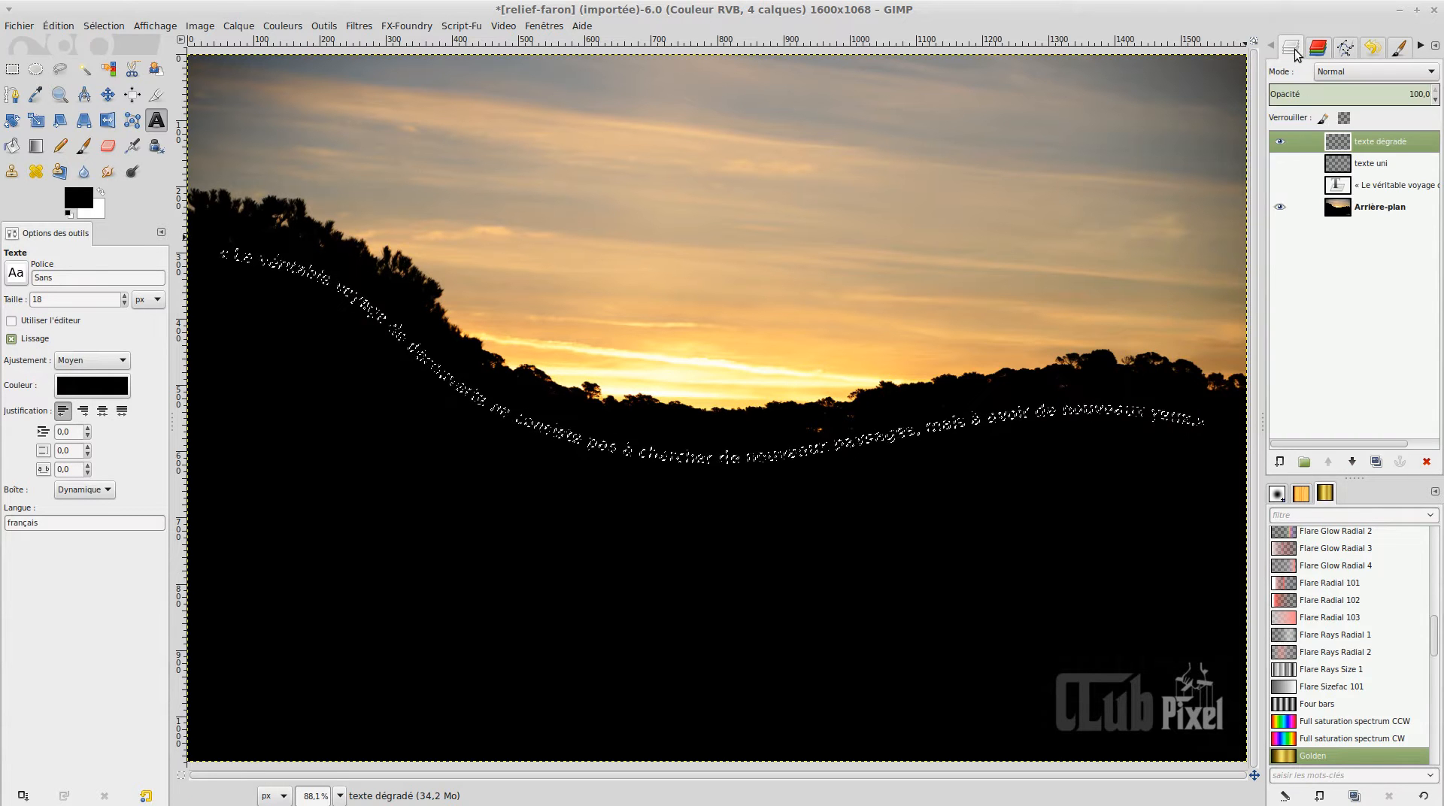
pyautogui.rightClick(1336, 145)
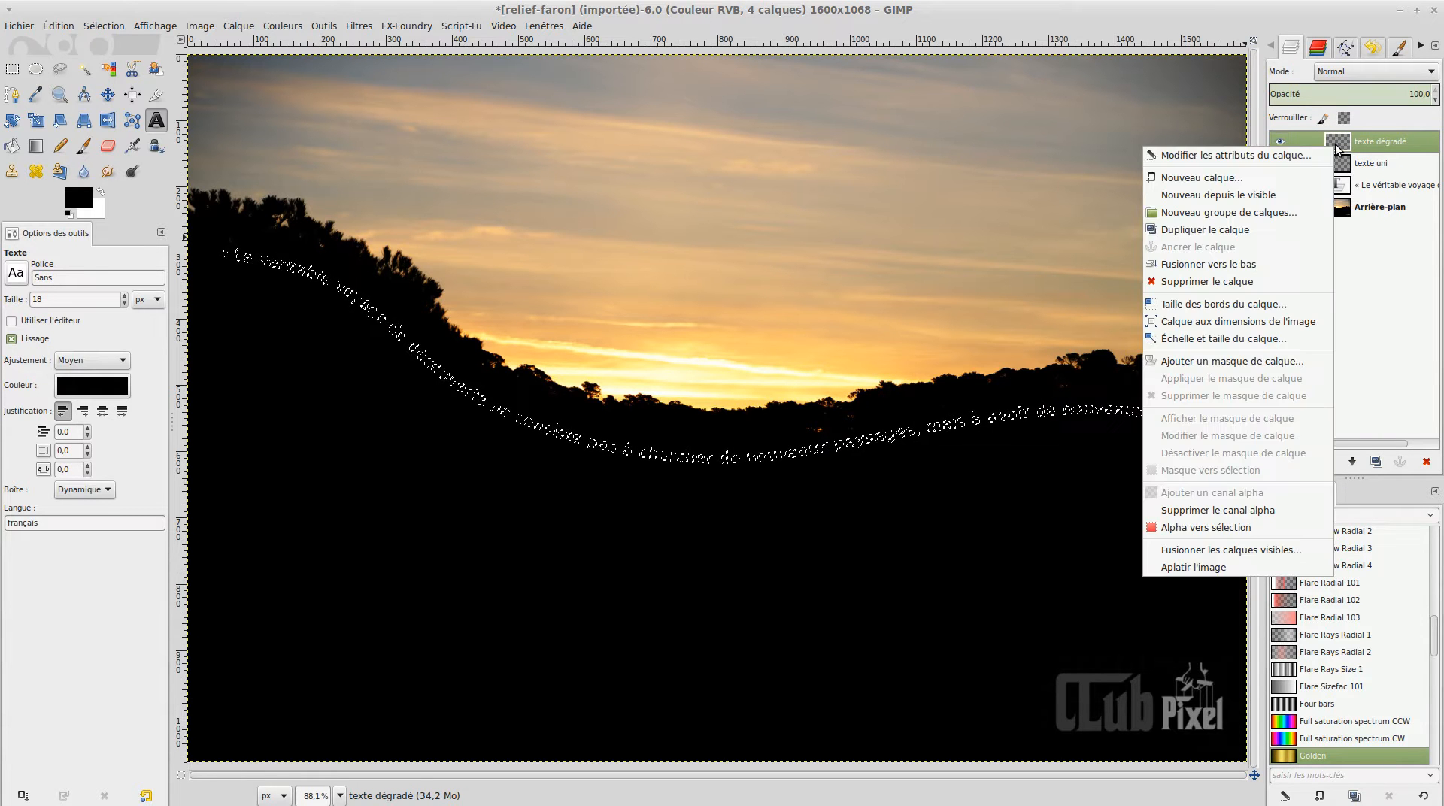
pyautogui.click(1262, 363)
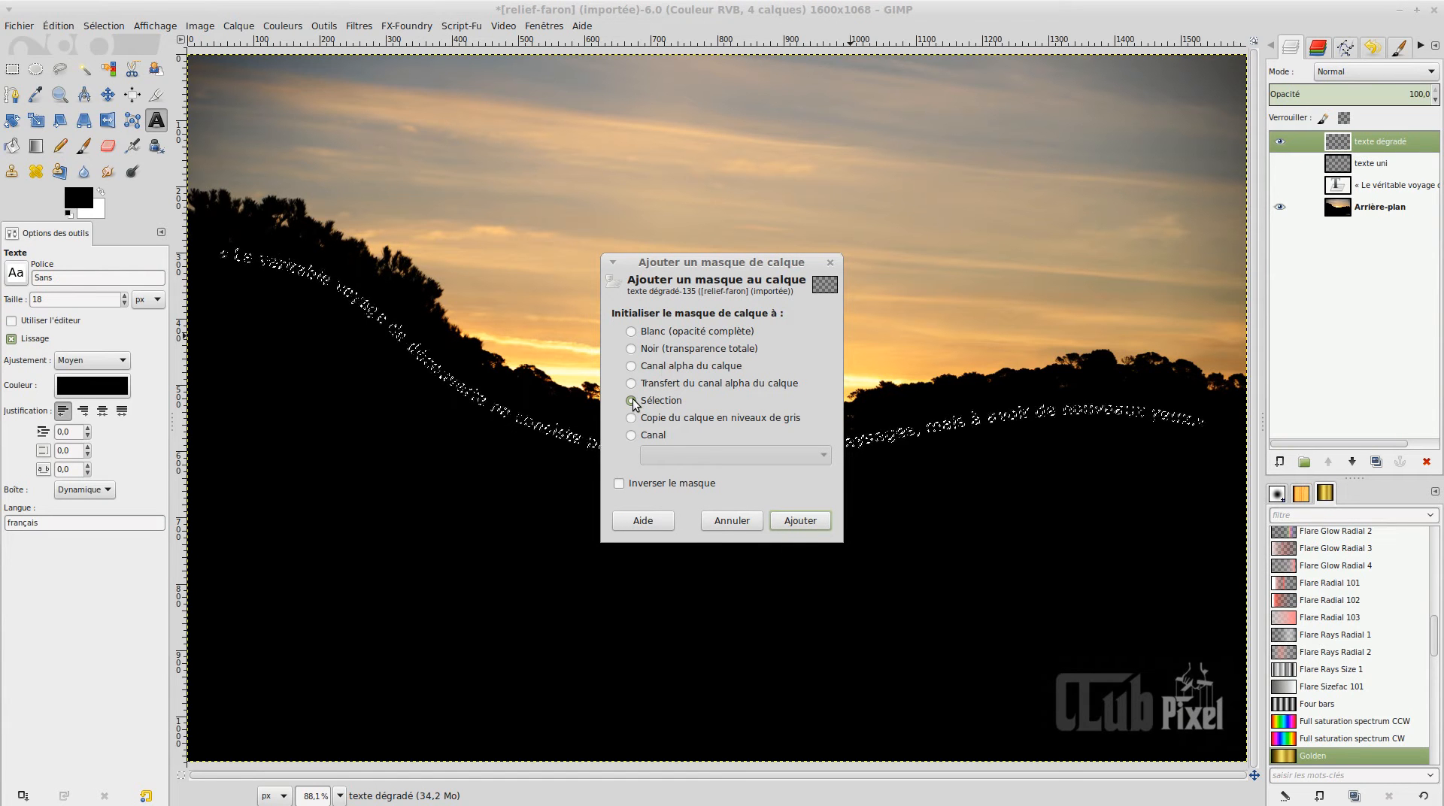
pyautogui.click(786, 515)
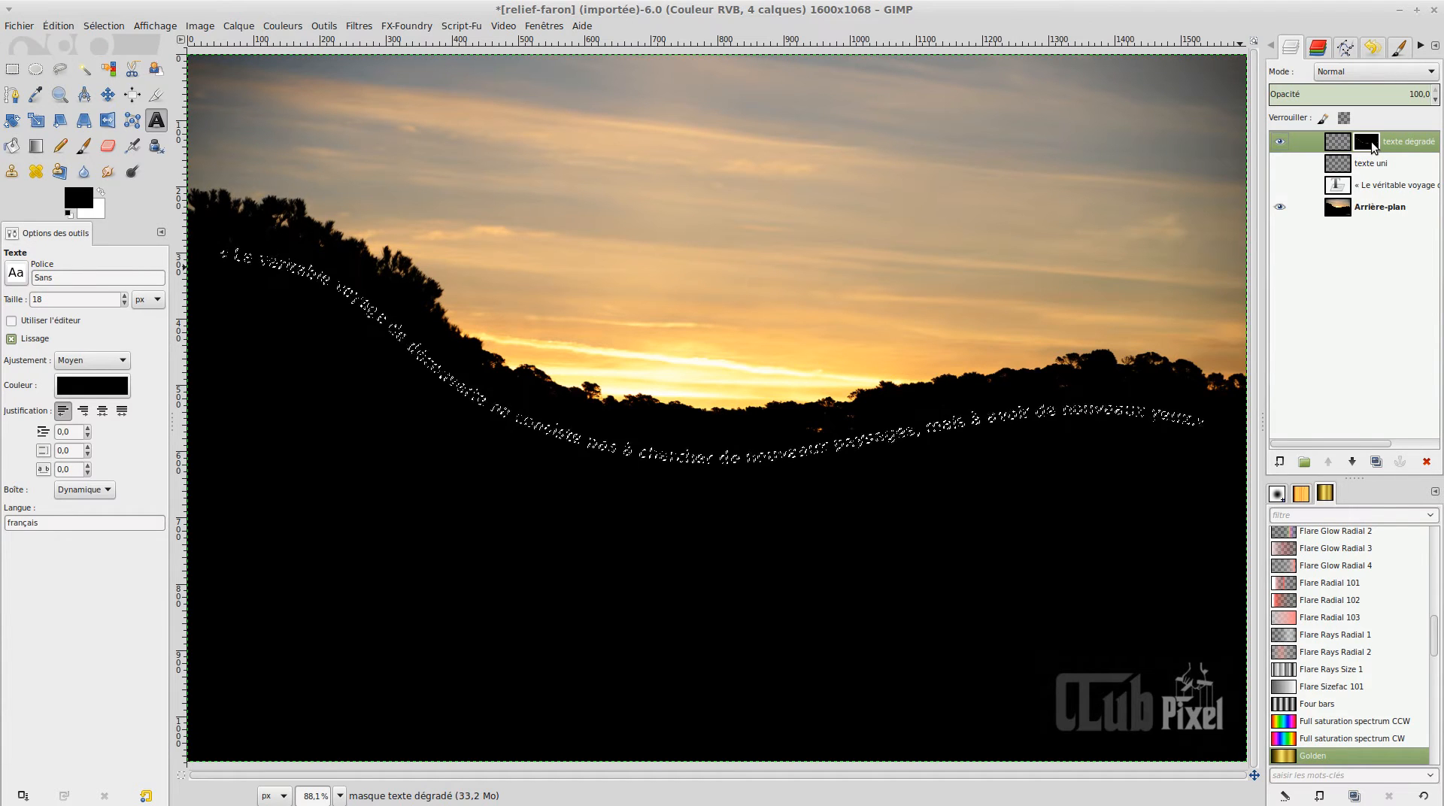
# - Display the "texte dégradé" layer mask, clear the selection, and return to the normal image view
pyautogui.rightClick(1370, 141)
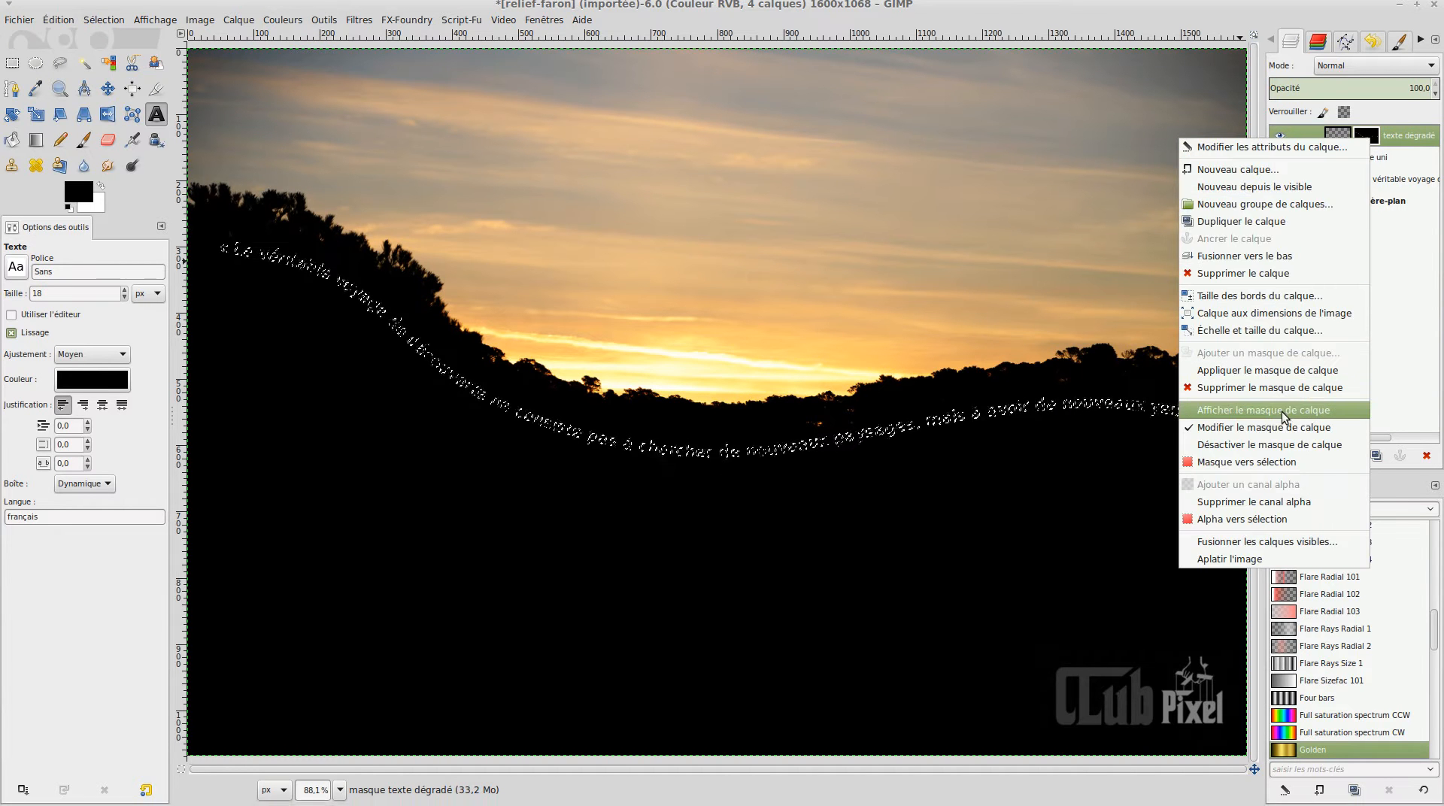
pyautogui.click(1306, 376)
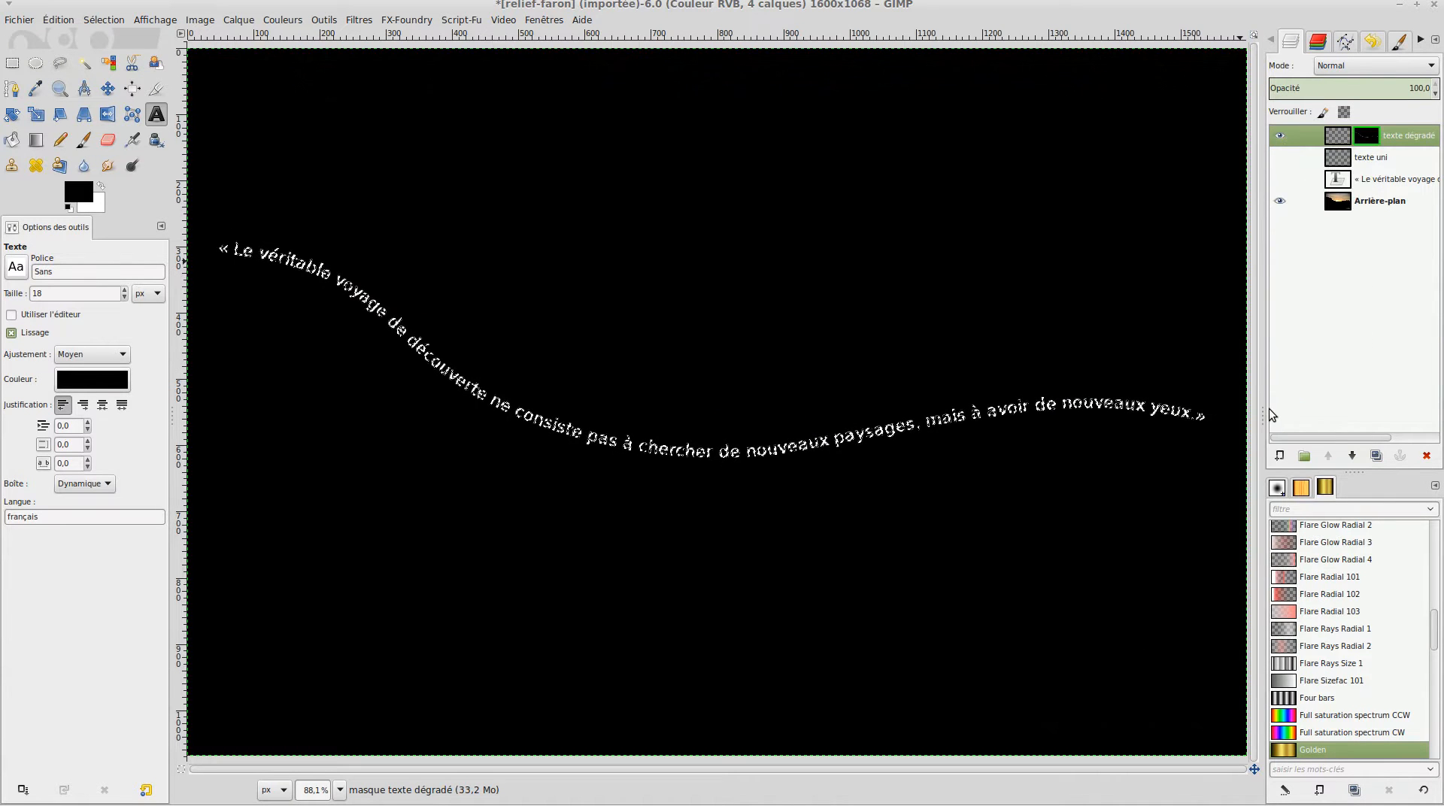
pyautogui.click(105, 26)
pyautogui.click(113, 63)
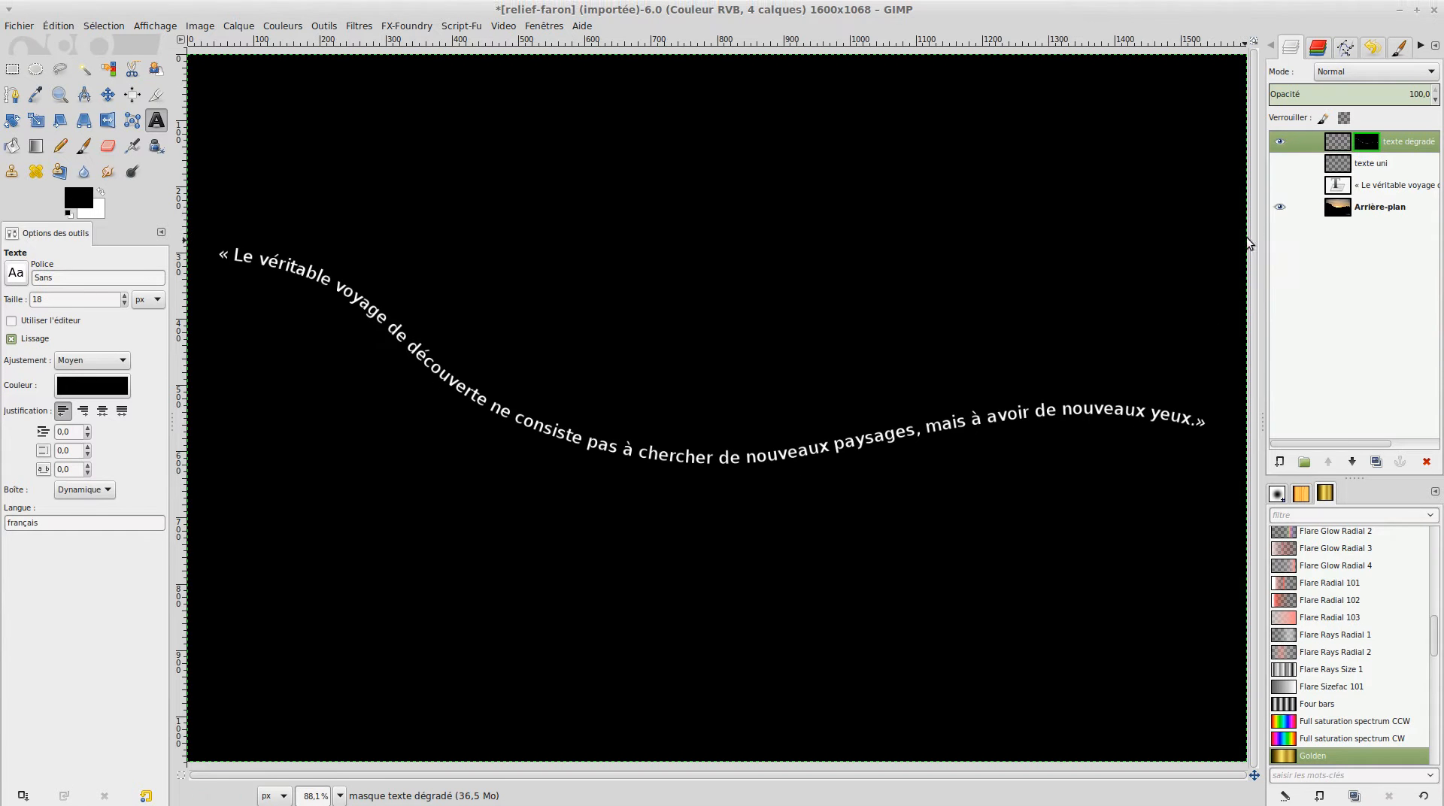
pyautogui.rightClick(1363, 137)
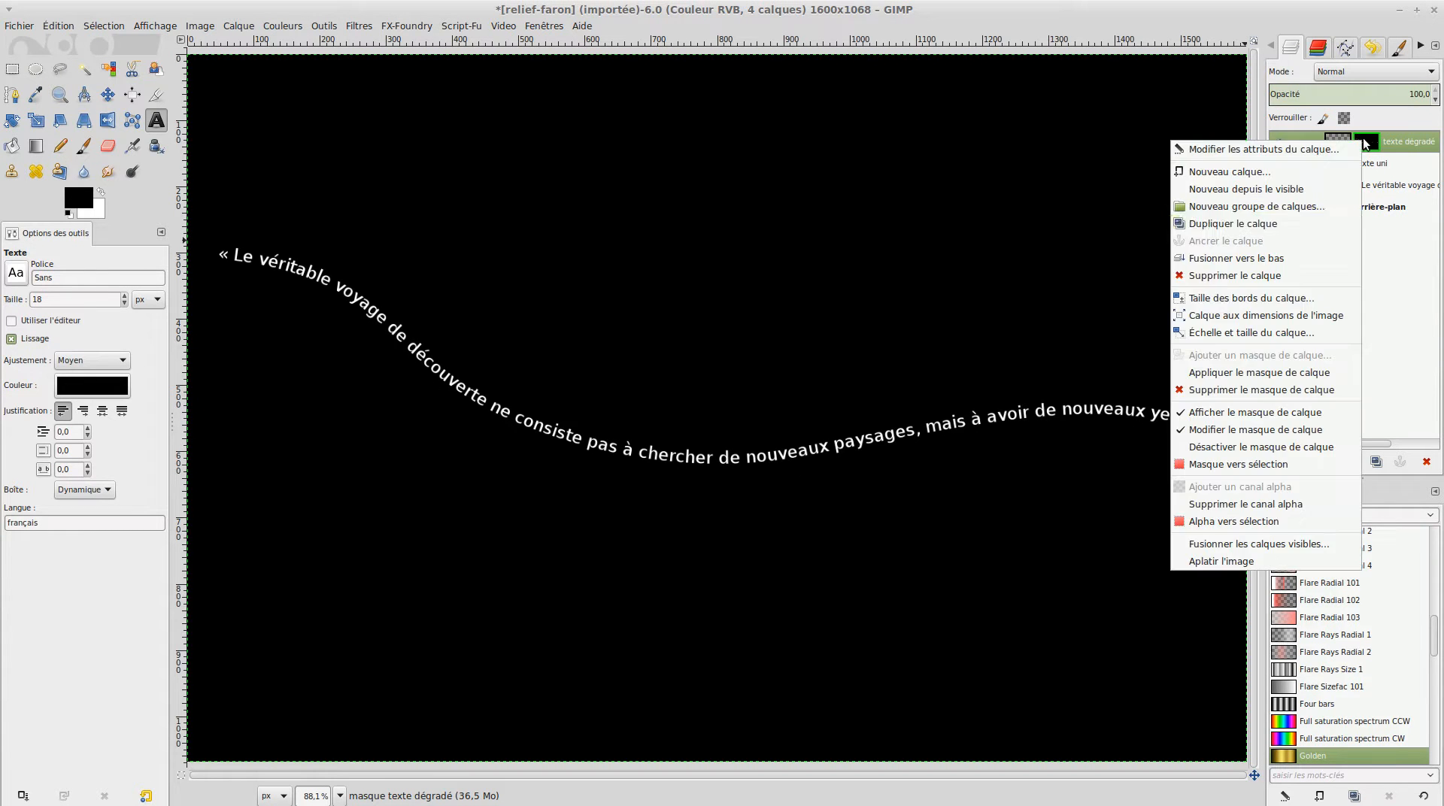
pyautogui.click(1249, 405)
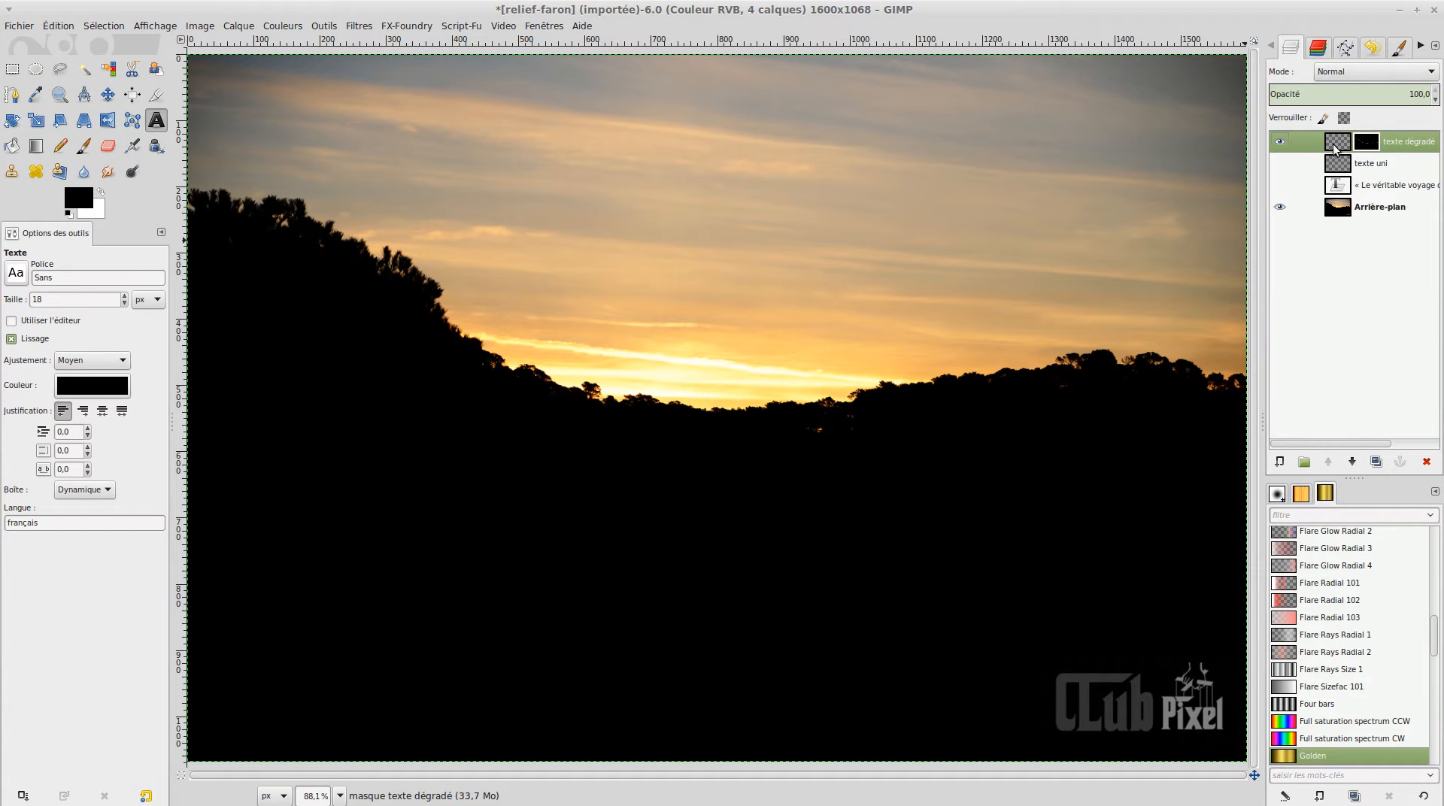
# - Make the "texte dégradé" layer's image active instead of its mask and switch to the Gradient tool
pyautogui.click(1333, 143)
pyautogui.click(34, 148)
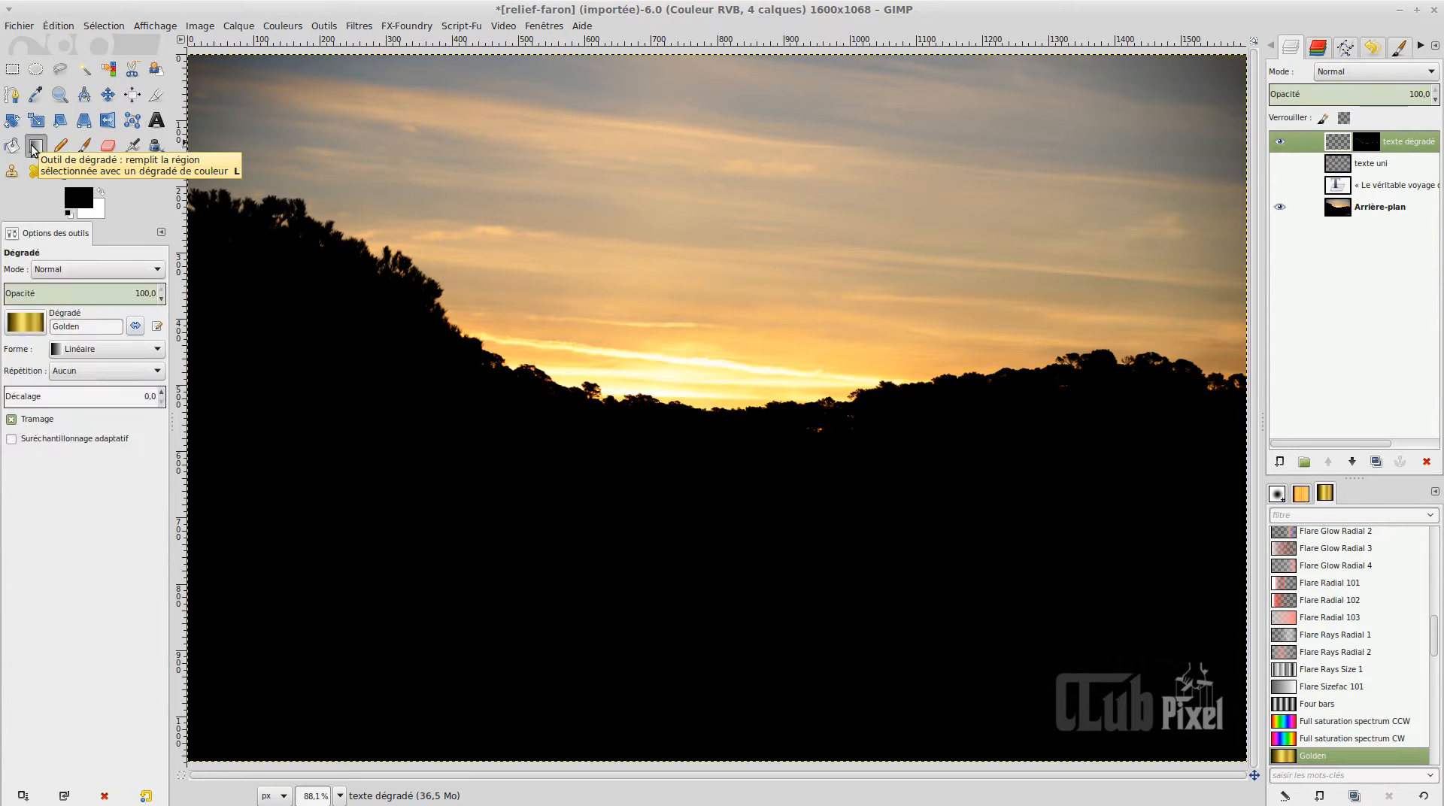
# - Try the Wood 2 gradient preset, and switch back to the Golden gradient
pyautogui.click(31, 322)
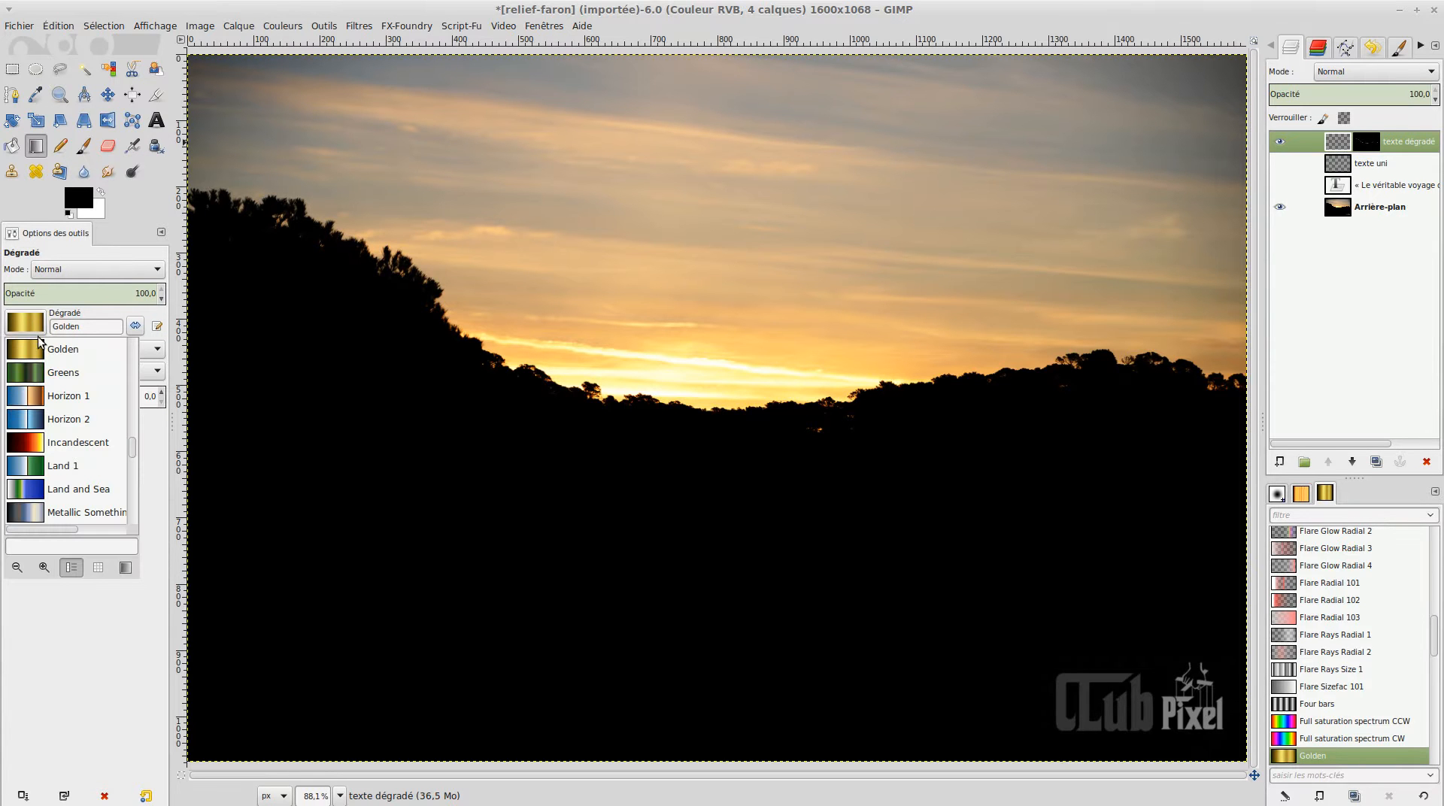
pyautogui.moveTo(135, 444); pyautogui.dragTo(137, 526)
pyautogui.click(35, 470)
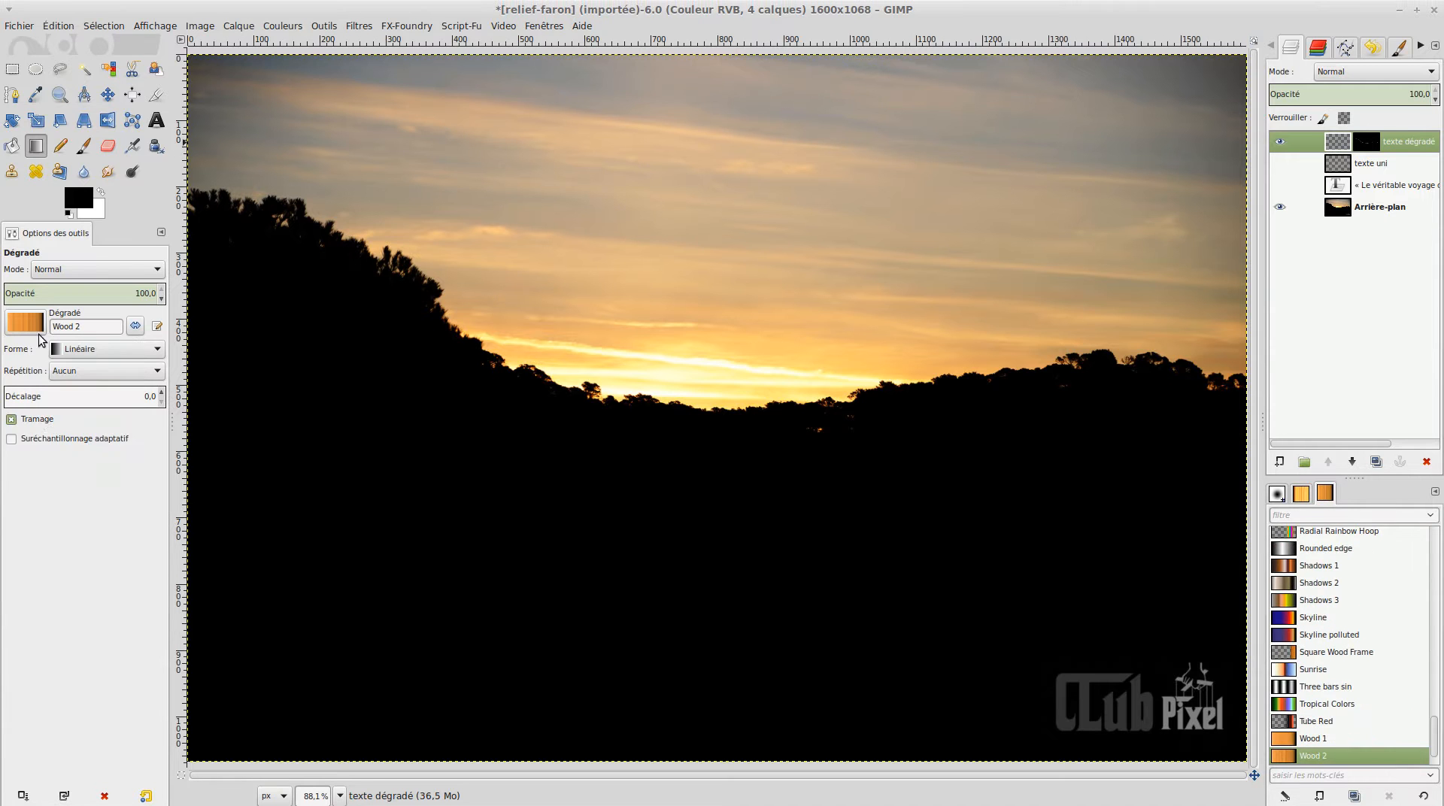
pyautogui.click(38, 328)
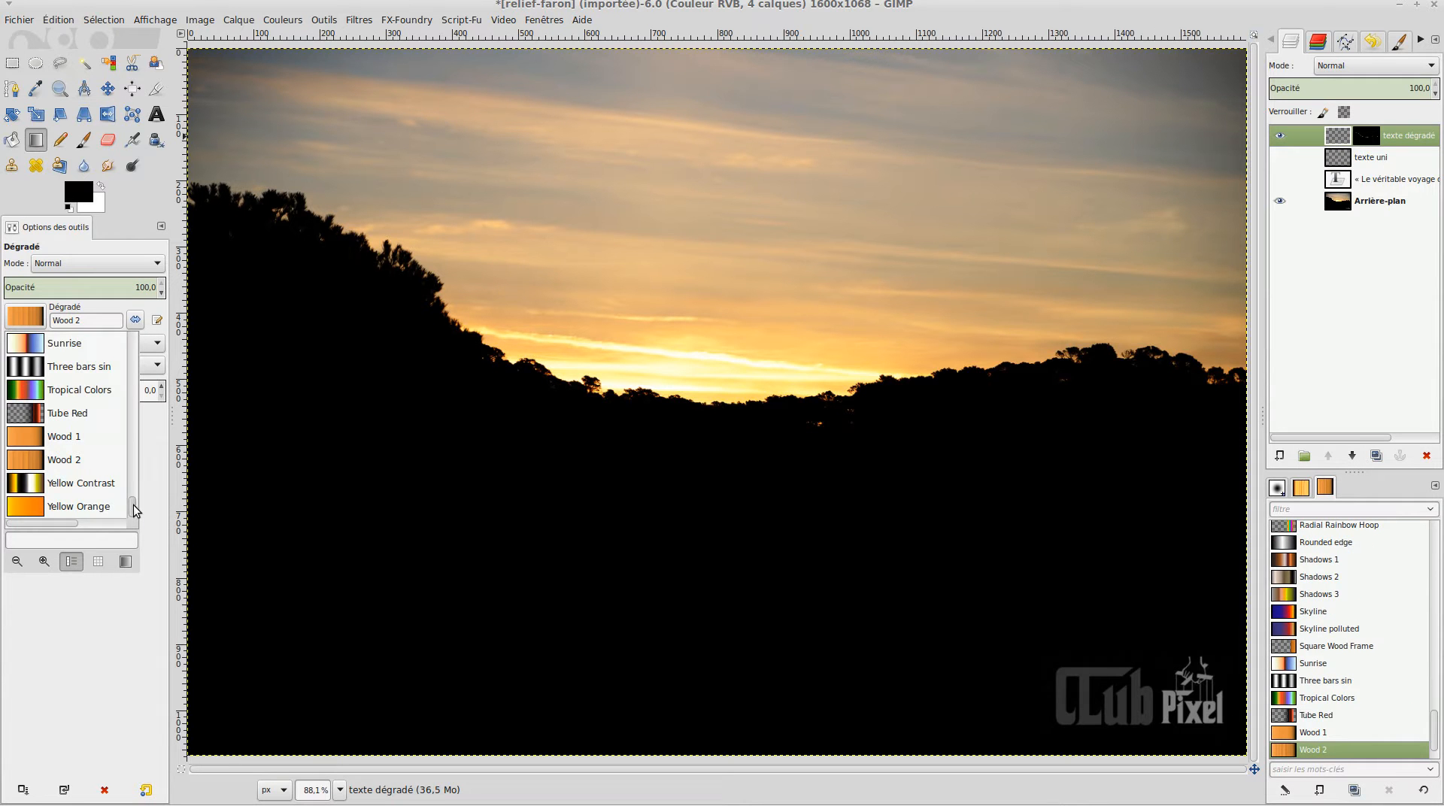
pyautogui.moveTo(135, 511)
pyautogui.mouseDown()
pyautogui.moveTo(136, 350)
pyautogui.moveTo(133, 405)
pyautogui.moveTo(133, 382)
pyautogui.mouseUp()
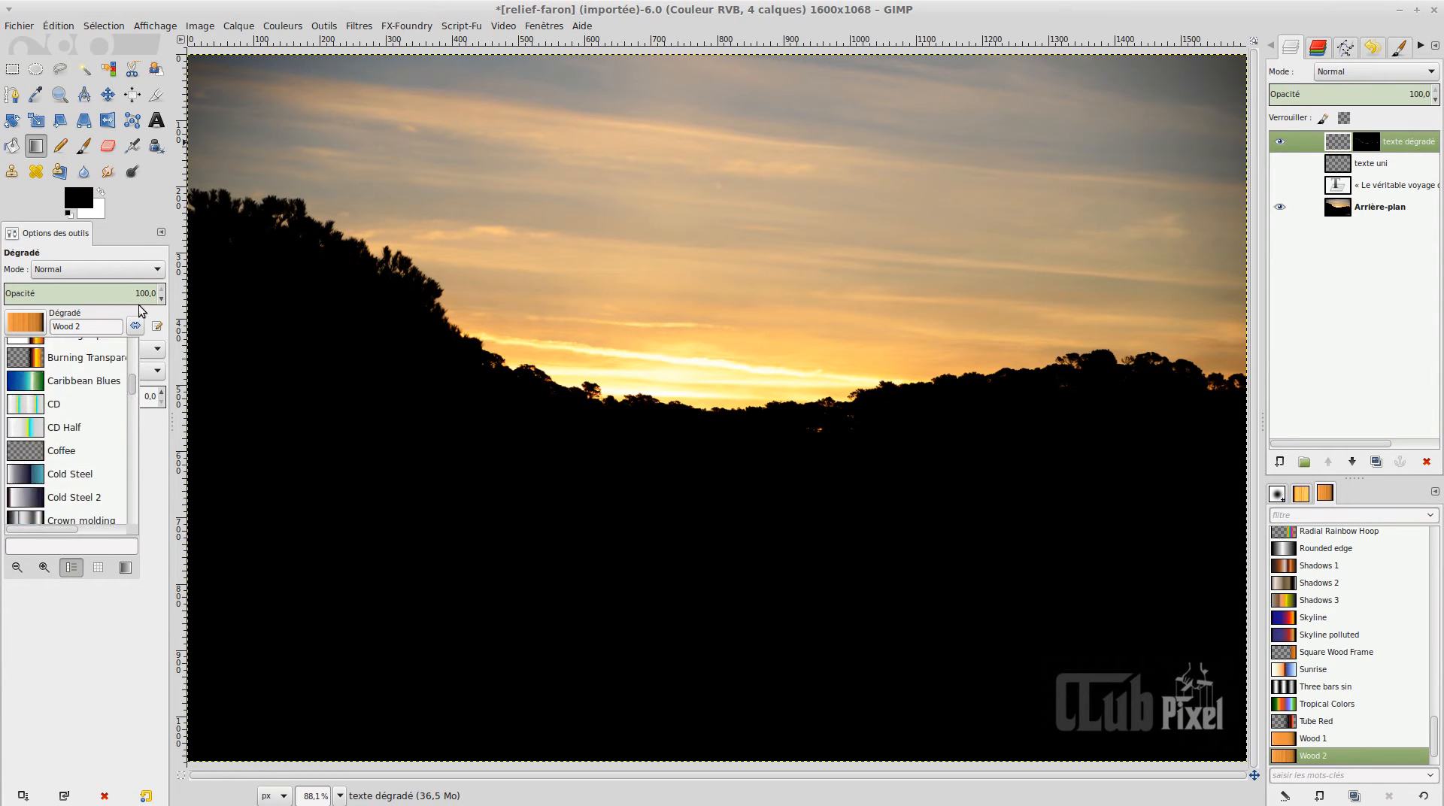
pyautogui.moveTo(139, 305); pyautogui.dragTo(96, 448)
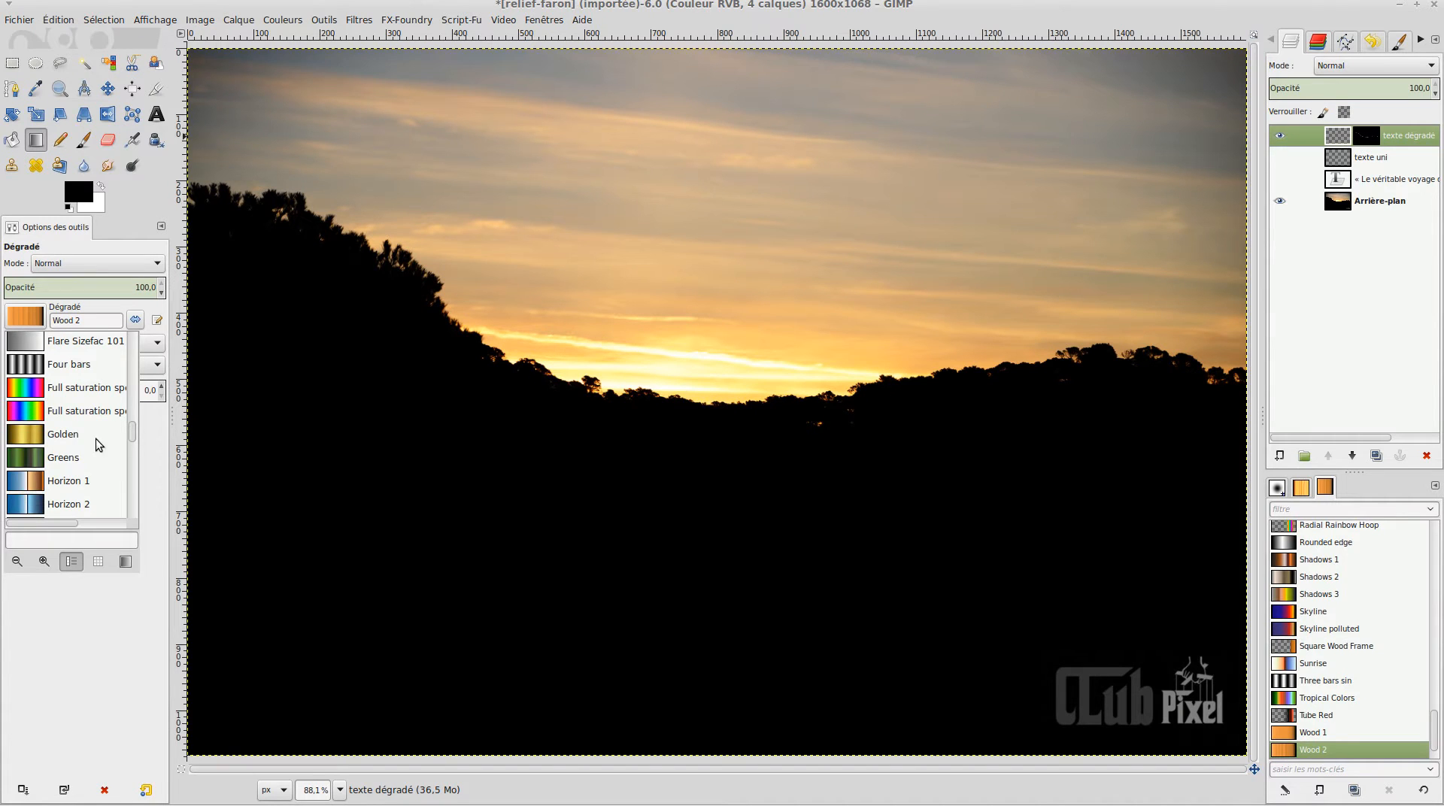
pyautogui.click(29, 435)
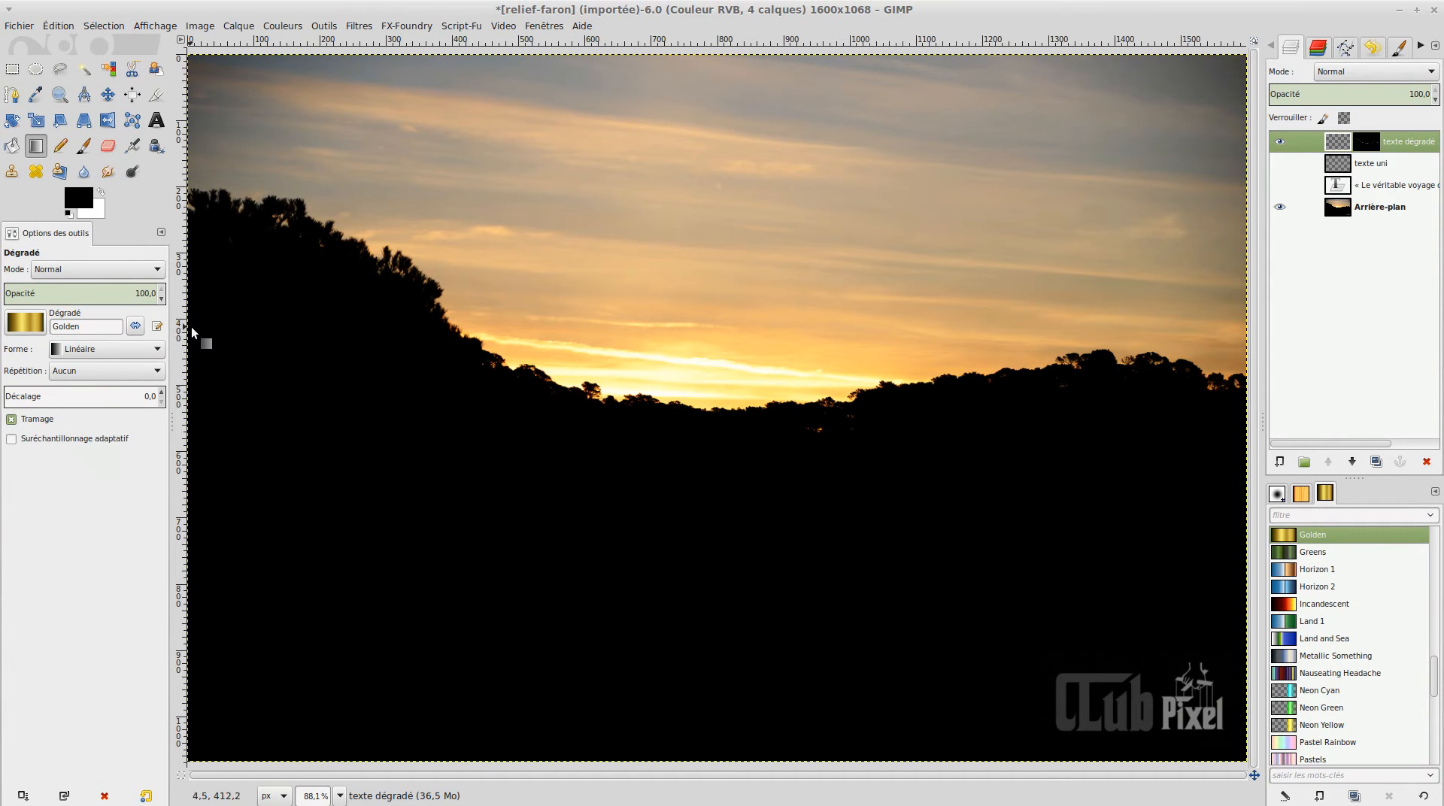
# - Fill the "texte dégradé" layer with the linear Golden gradient, trying several directions and finishing with a diagonal from upper left to lower right
pyautogui.moveTo(198, 360); pyautogui.dragTo(1234, 367)
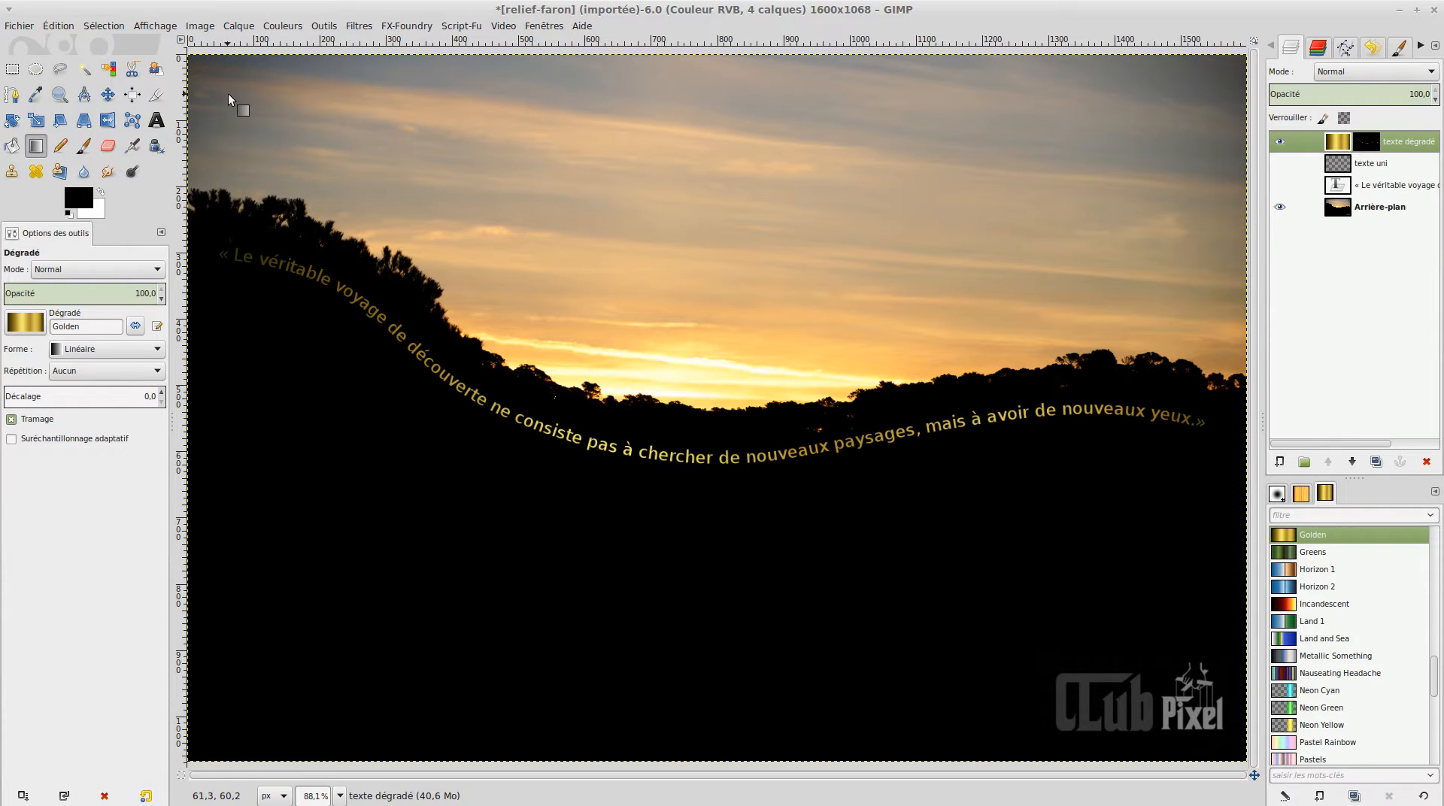
pyautogui.moveTo(388, 220)
pyautogui.mouseDown()
pyautogui.moveTo(1126, 552)
pyautogui.moveTo(1221, 616)
pyautogui.mouseUp()
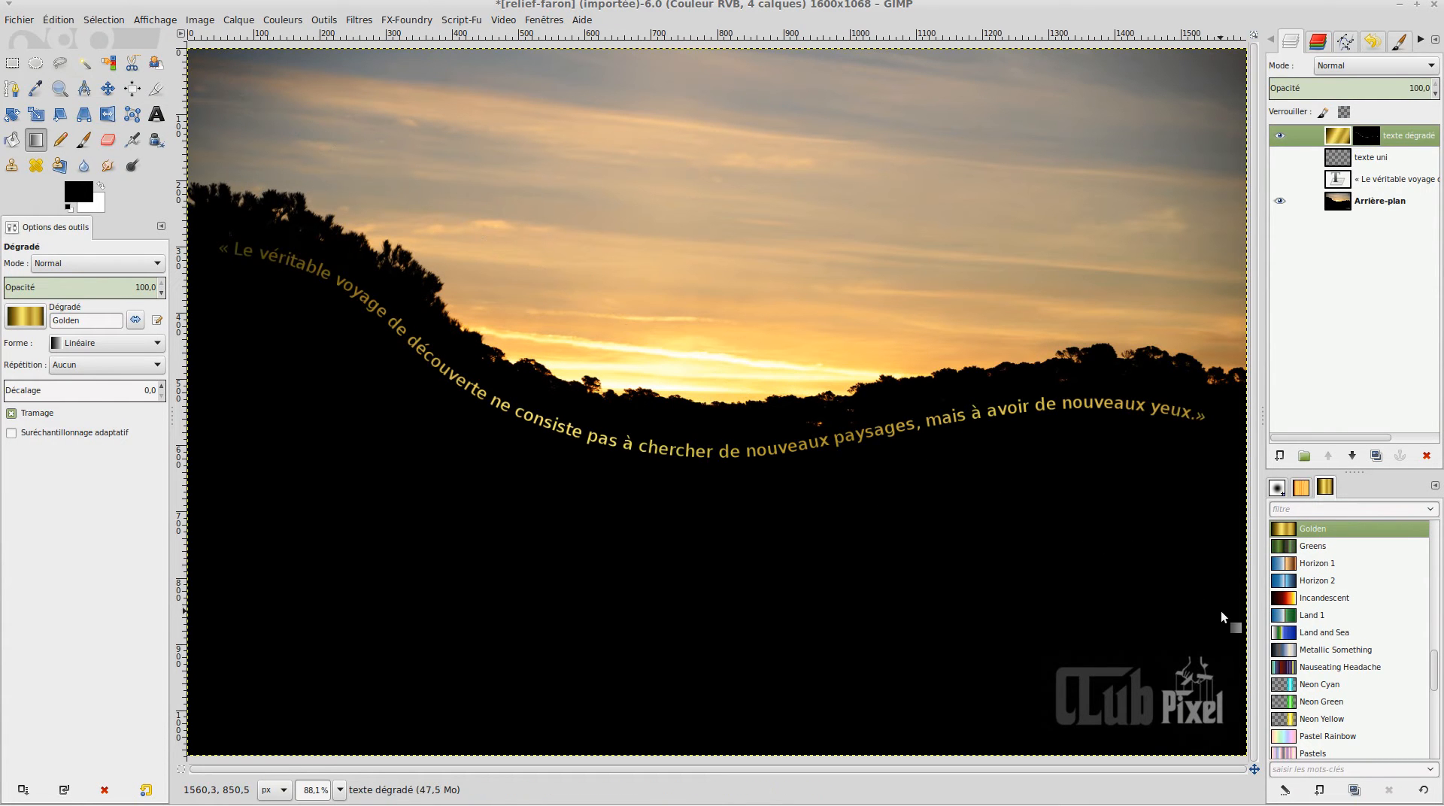
pyautogui.moveTo(703, 78); pyautogui.dragTo(726, 675)
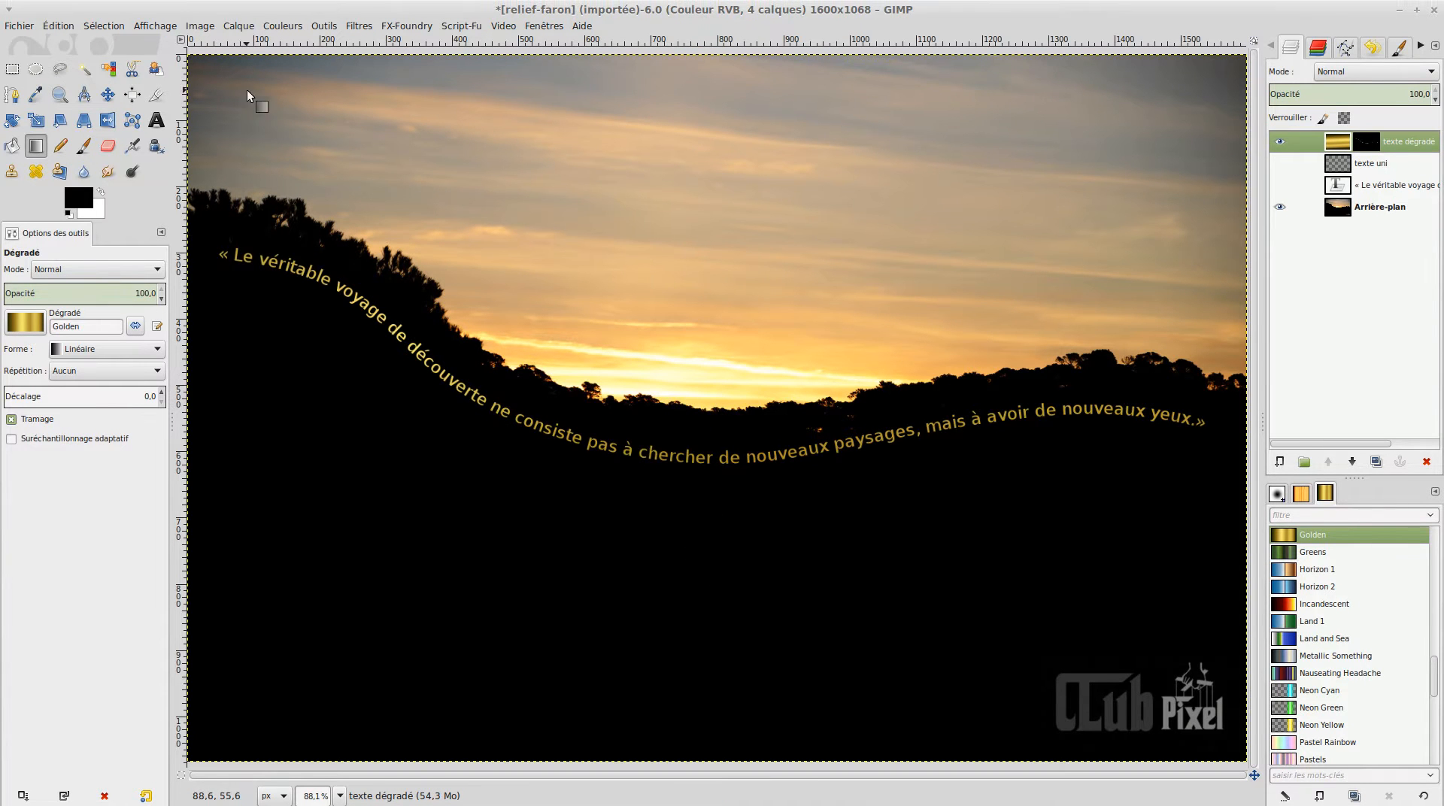
pyautogui.moveTo(332, 68); pyautogui.dragTo(976, 708)
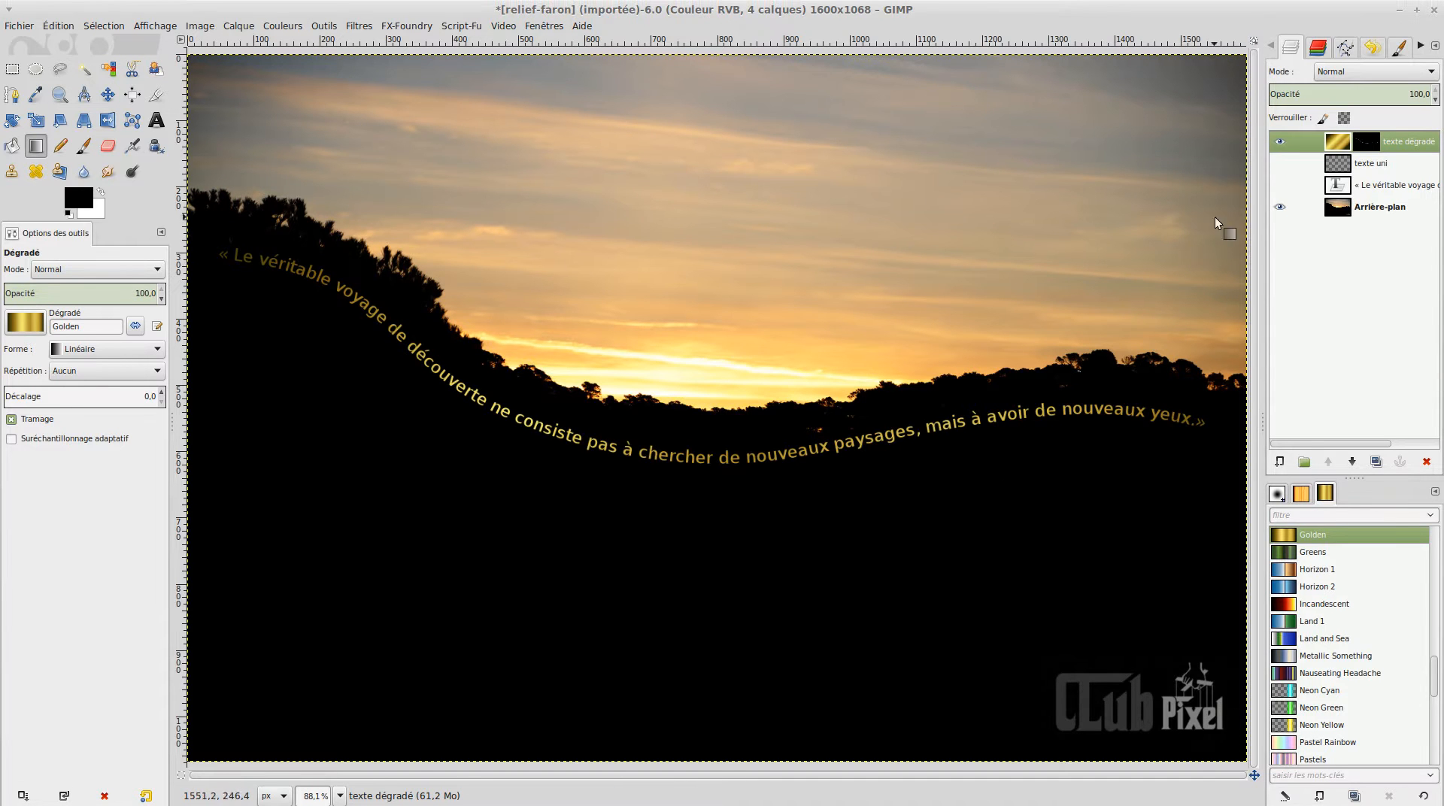
# - Hide the "texte dégradé" layer and show the letter path "Chemin"
pyautogui.click(1280, 142)
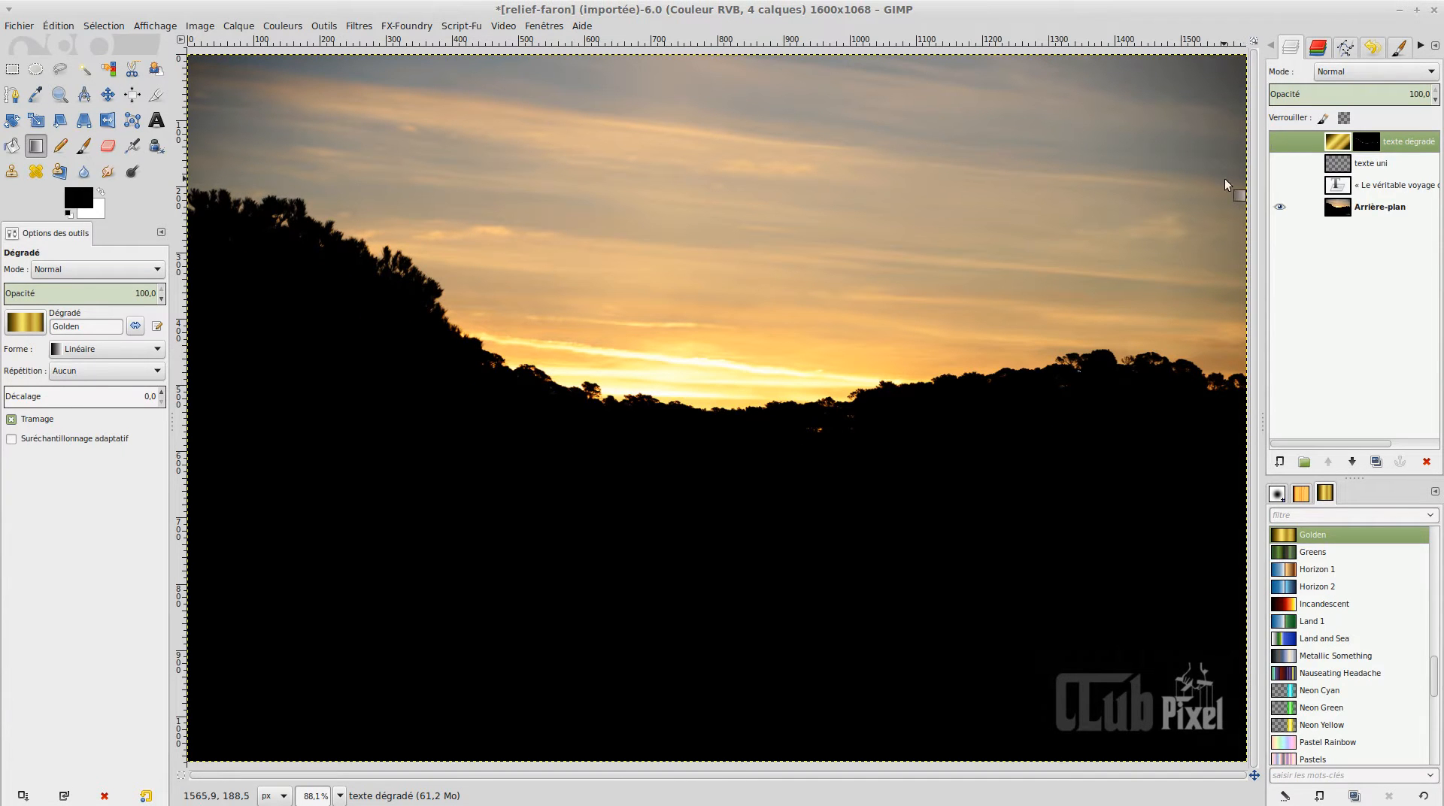
pyautogui.click(1344, 49)
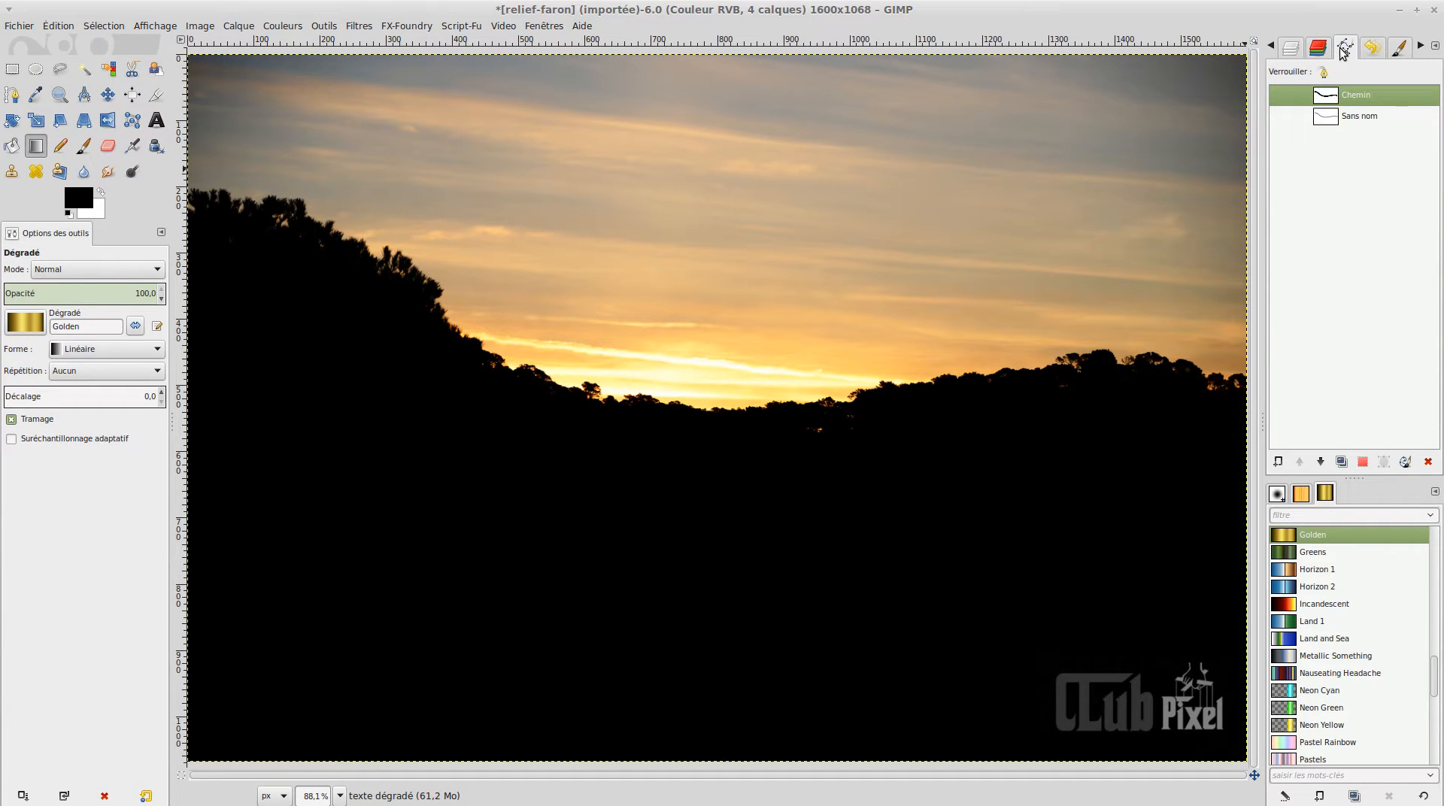
pyautogui.click(1276, 95)
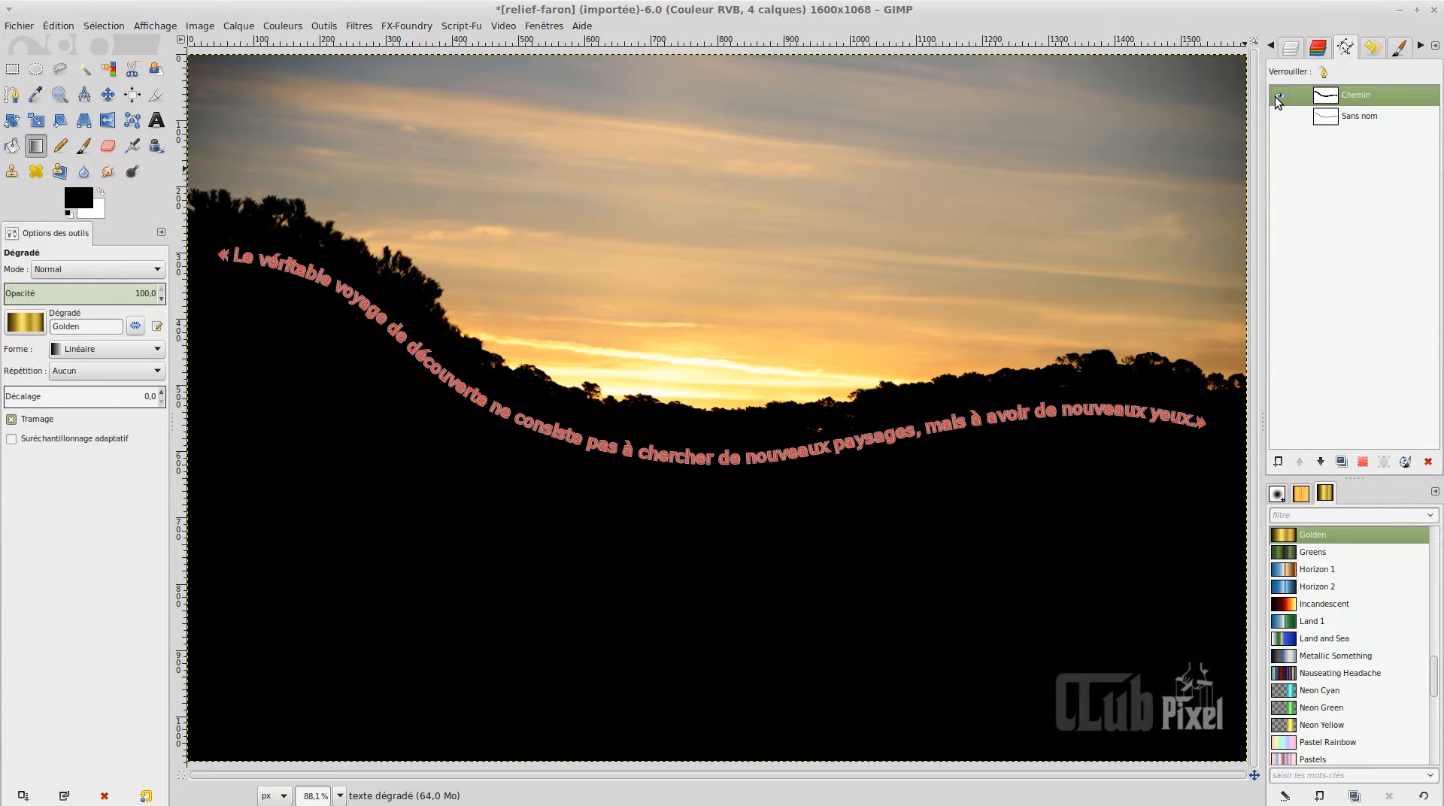
# - Duplicate the "Arrière-plan" layer and set the copy's opacity to 58.8
pyautogui.click(1291, 49)
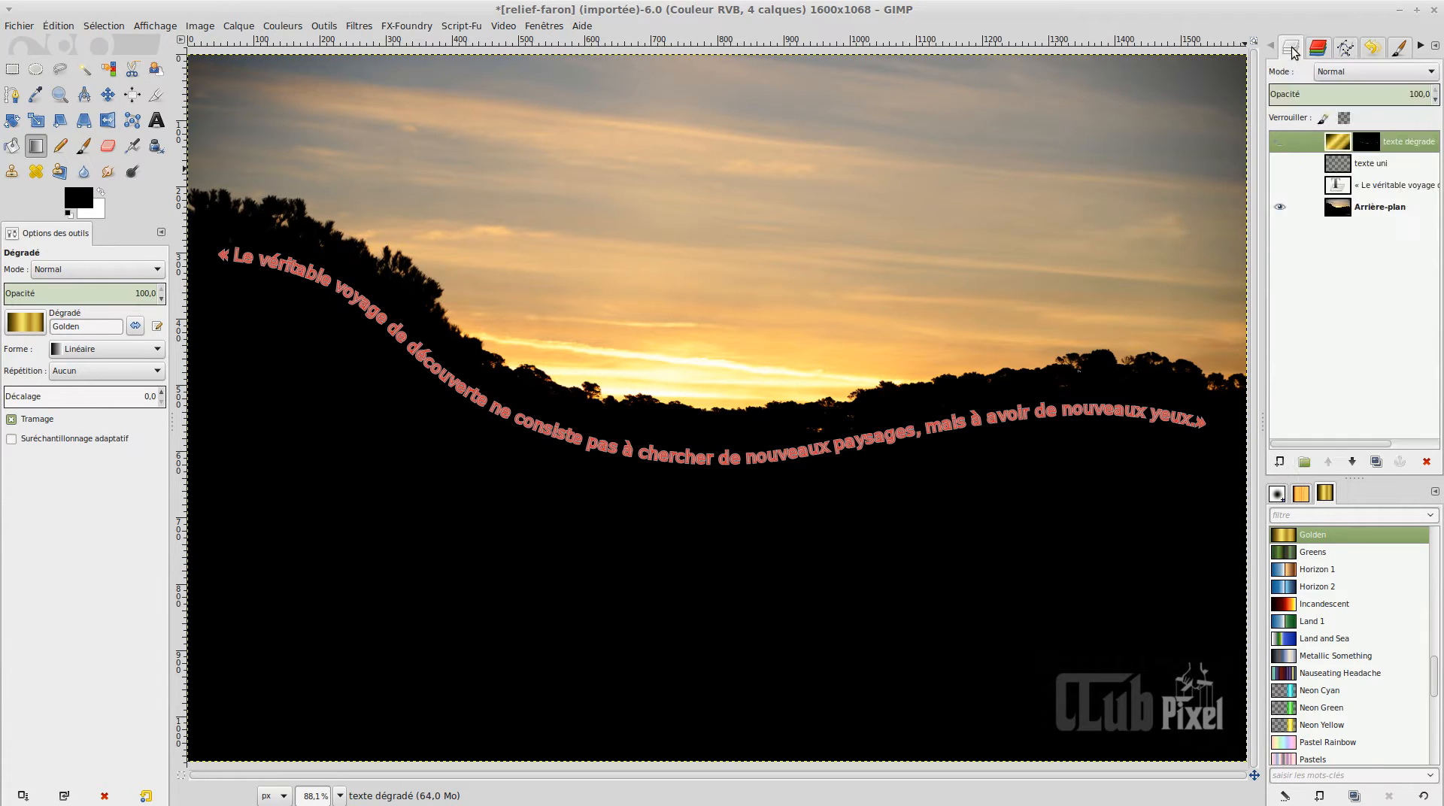
pyautogui.click(1339, 211)
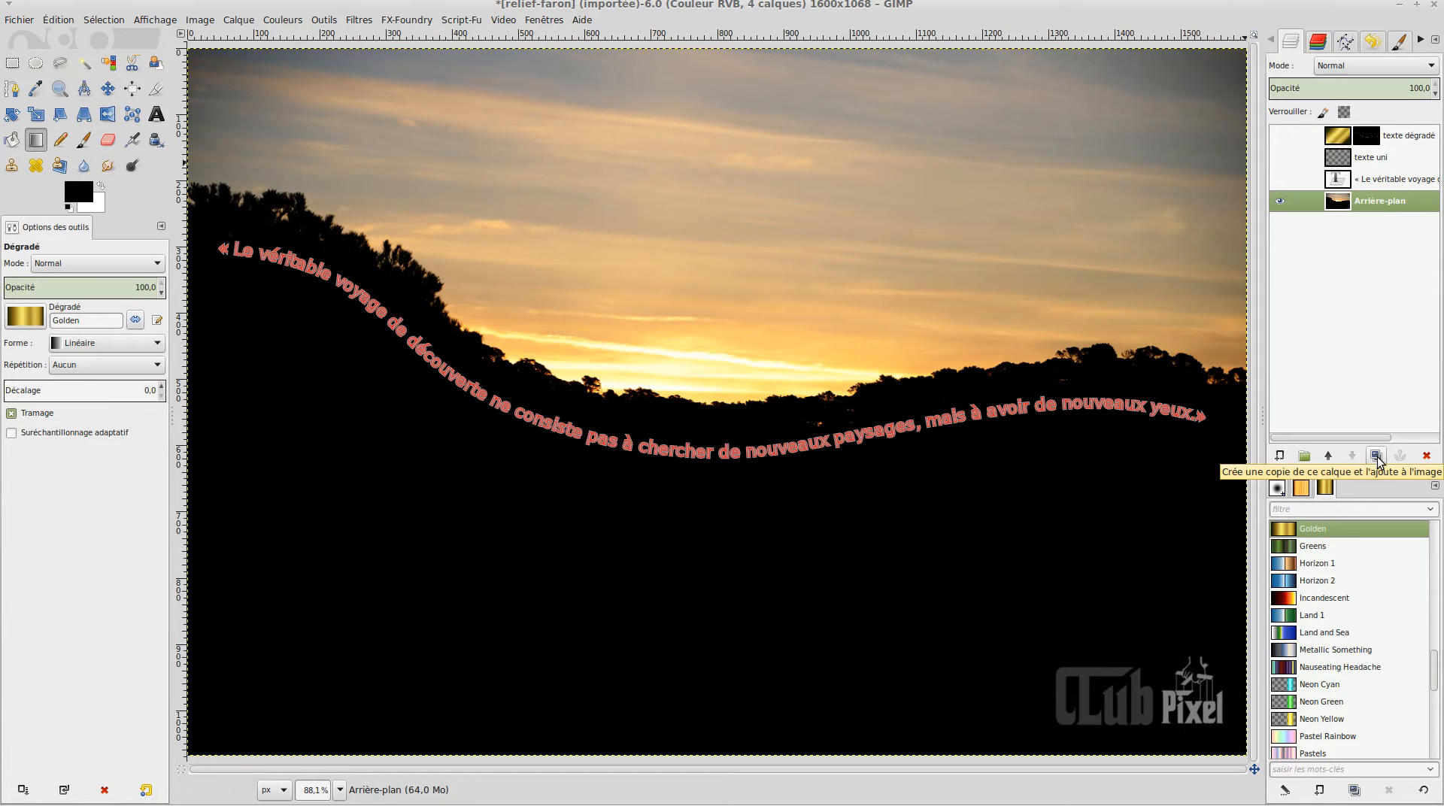
pyautogui.click(1377, 456)
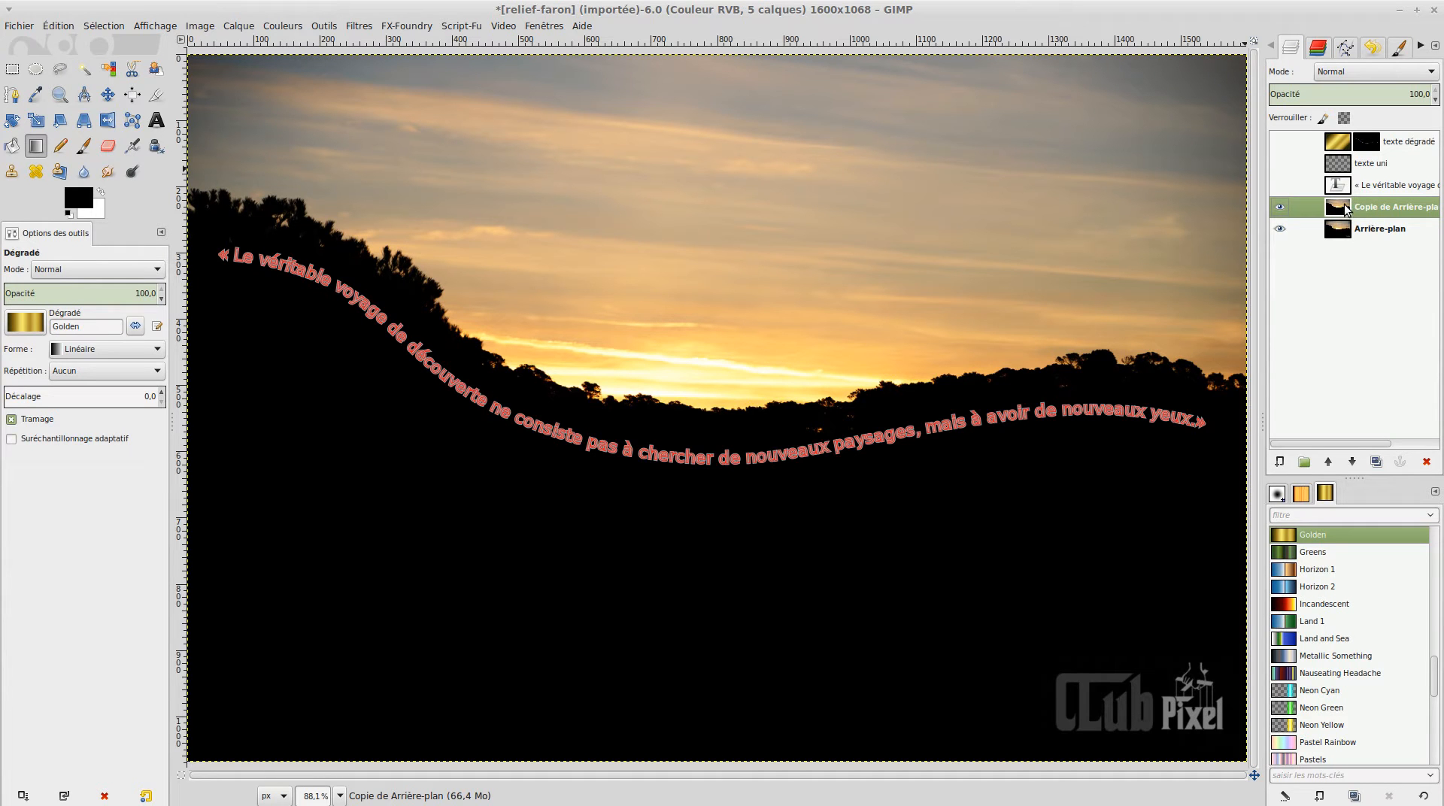
pyautogui.click(1364, 96)
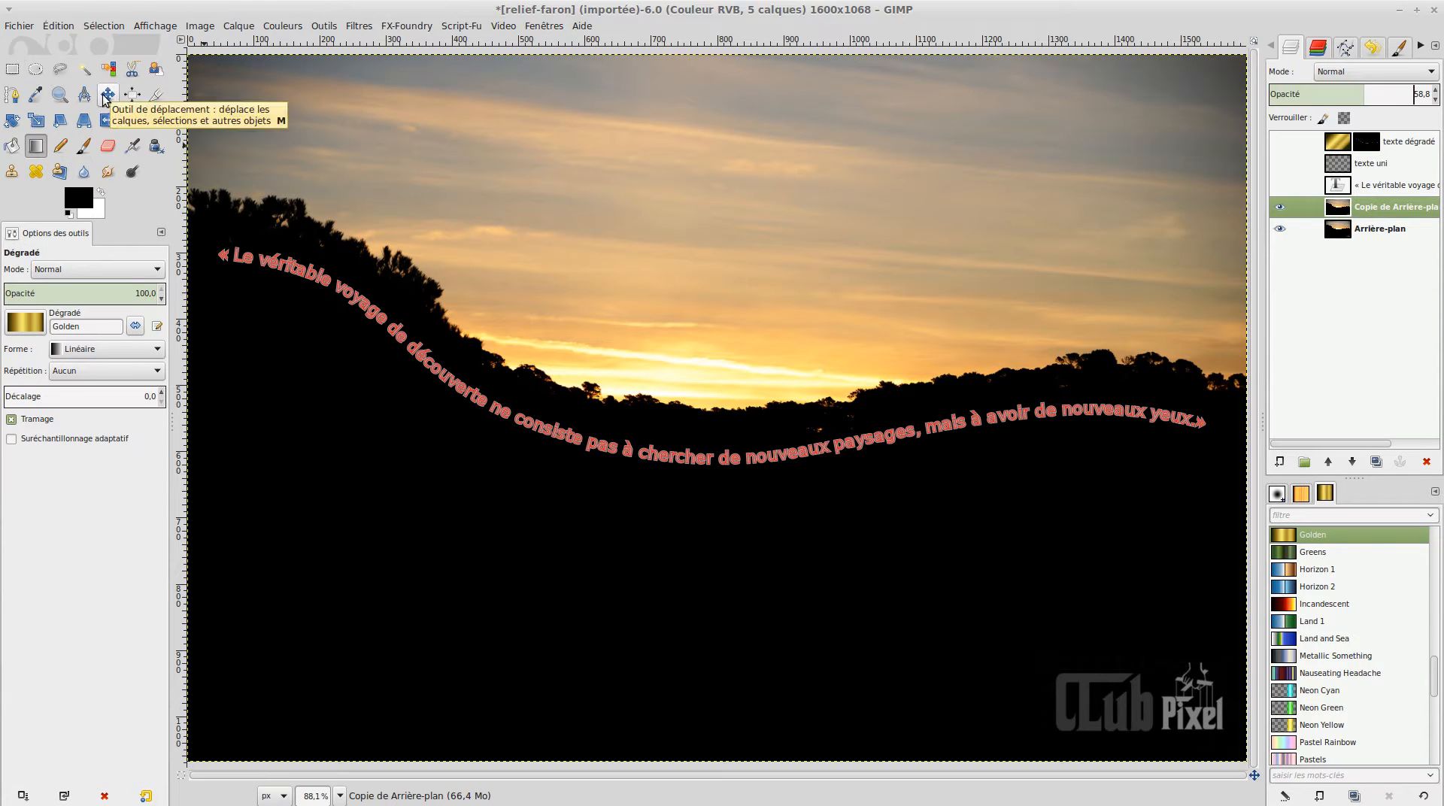
# - Move the background copy down and slightly left so its sky lies under the letter path, and fit the layer to the image size
pyautogui.click(106, 98)
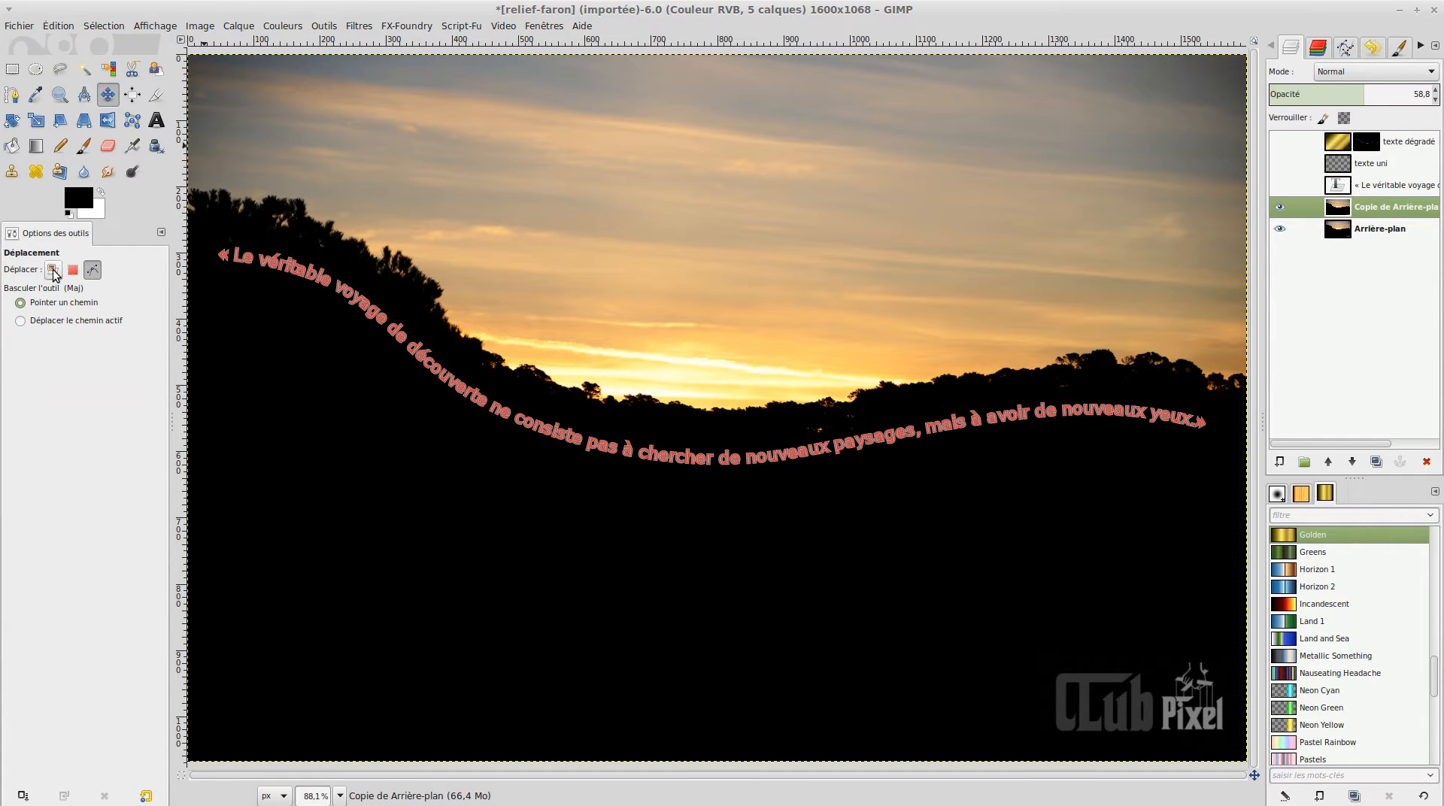
pyautogui.click(53, 270)
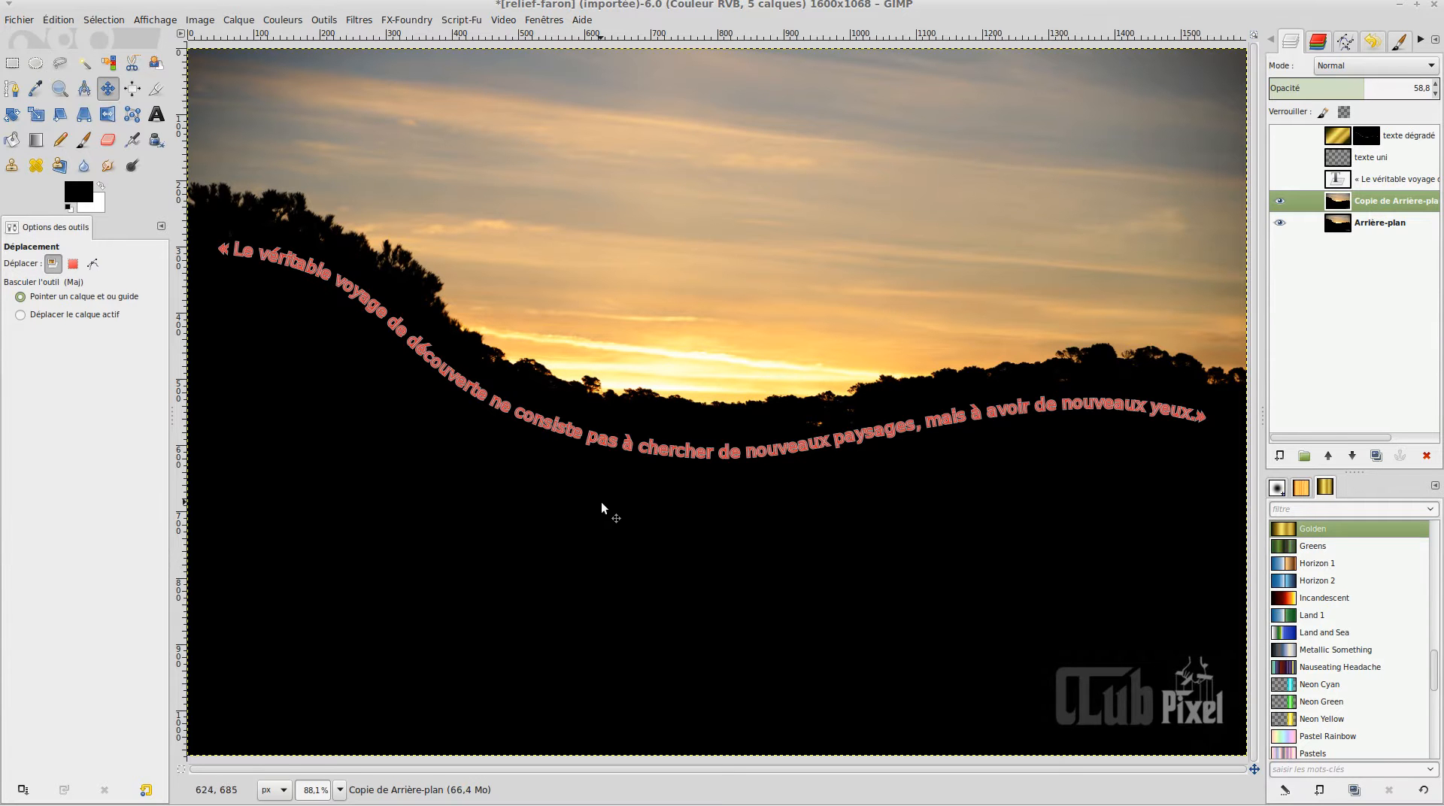
pyautogui.moveTo(781, 517); pyautogui.dragTo(751, 588)
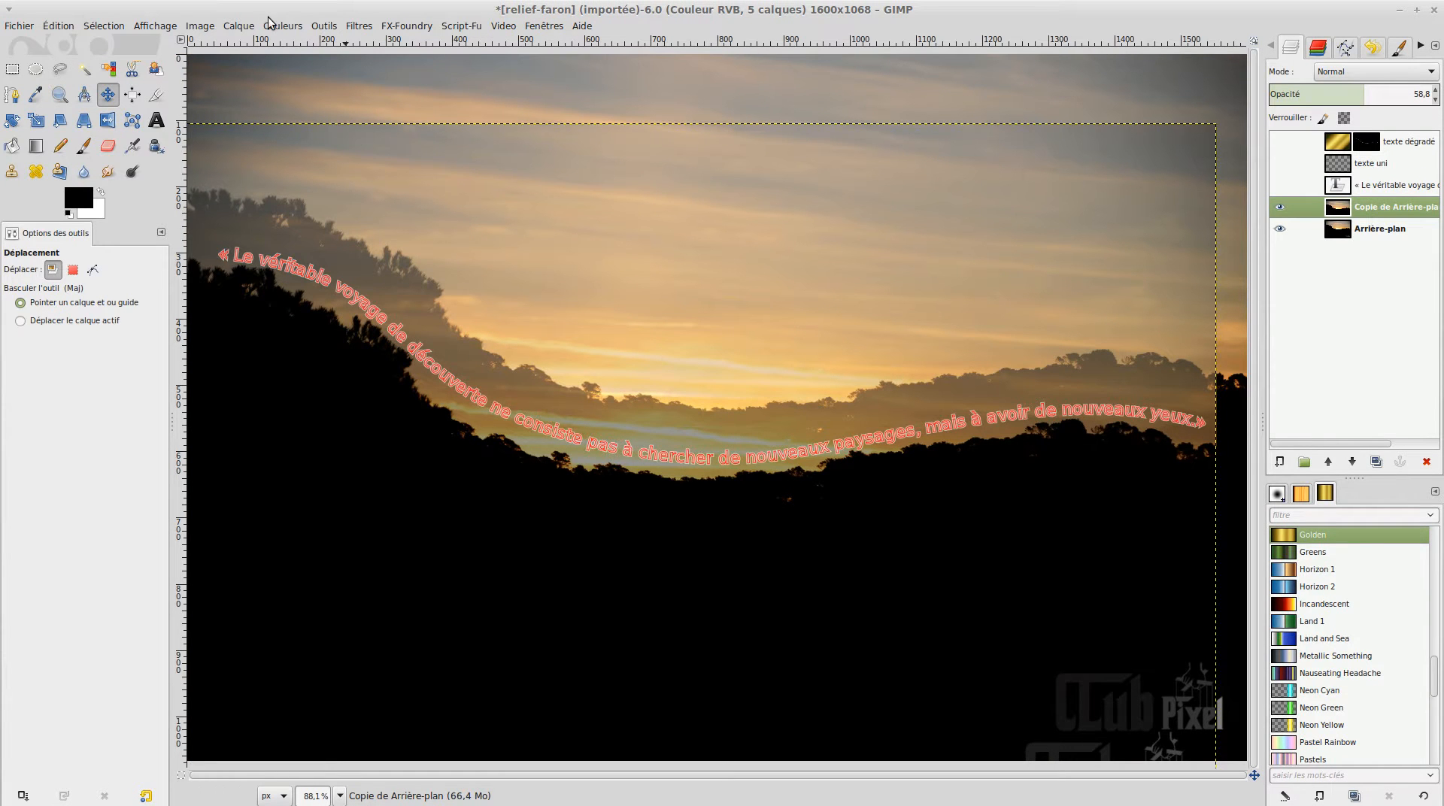
pyautogui.click(241, 28)
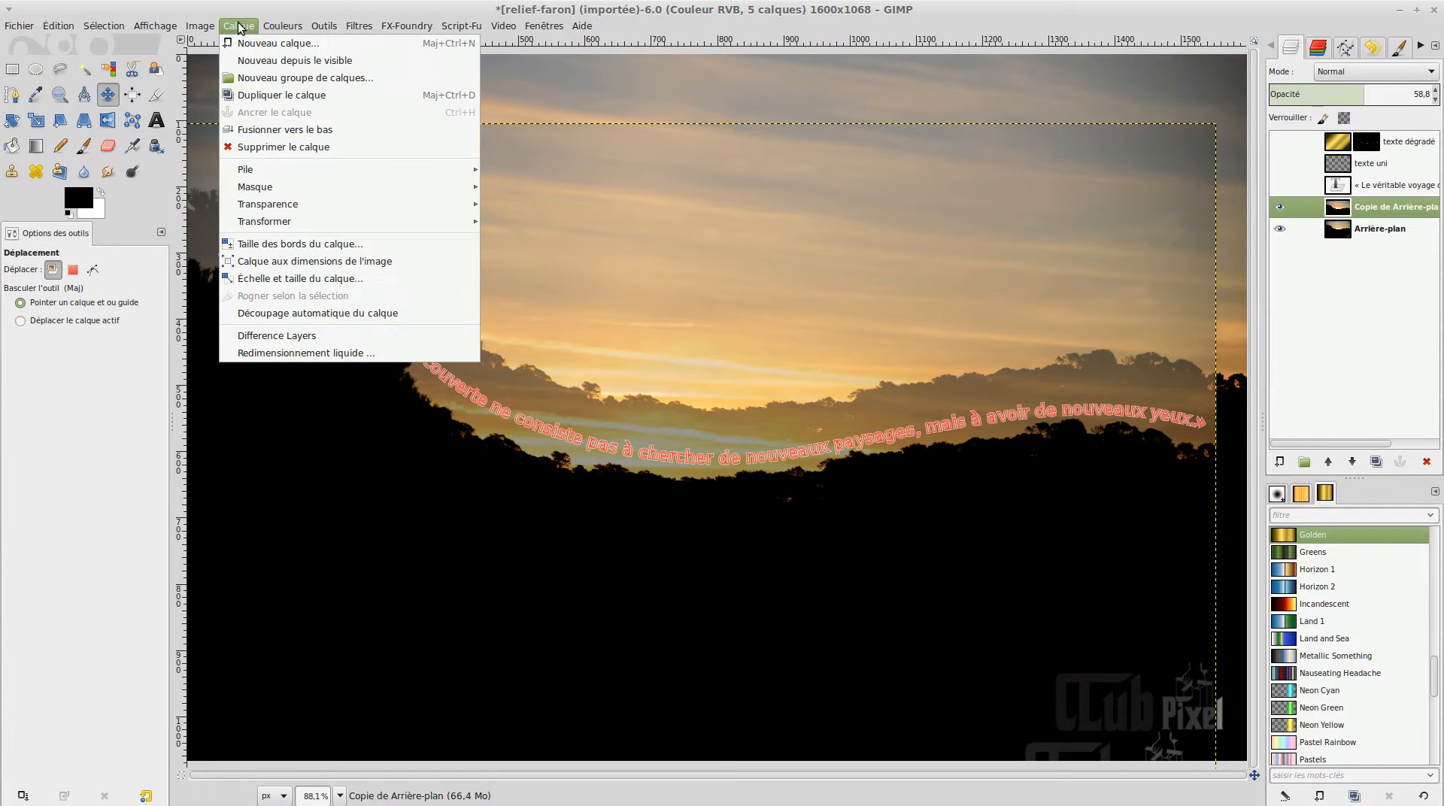
pyautogui.click(267, 261)
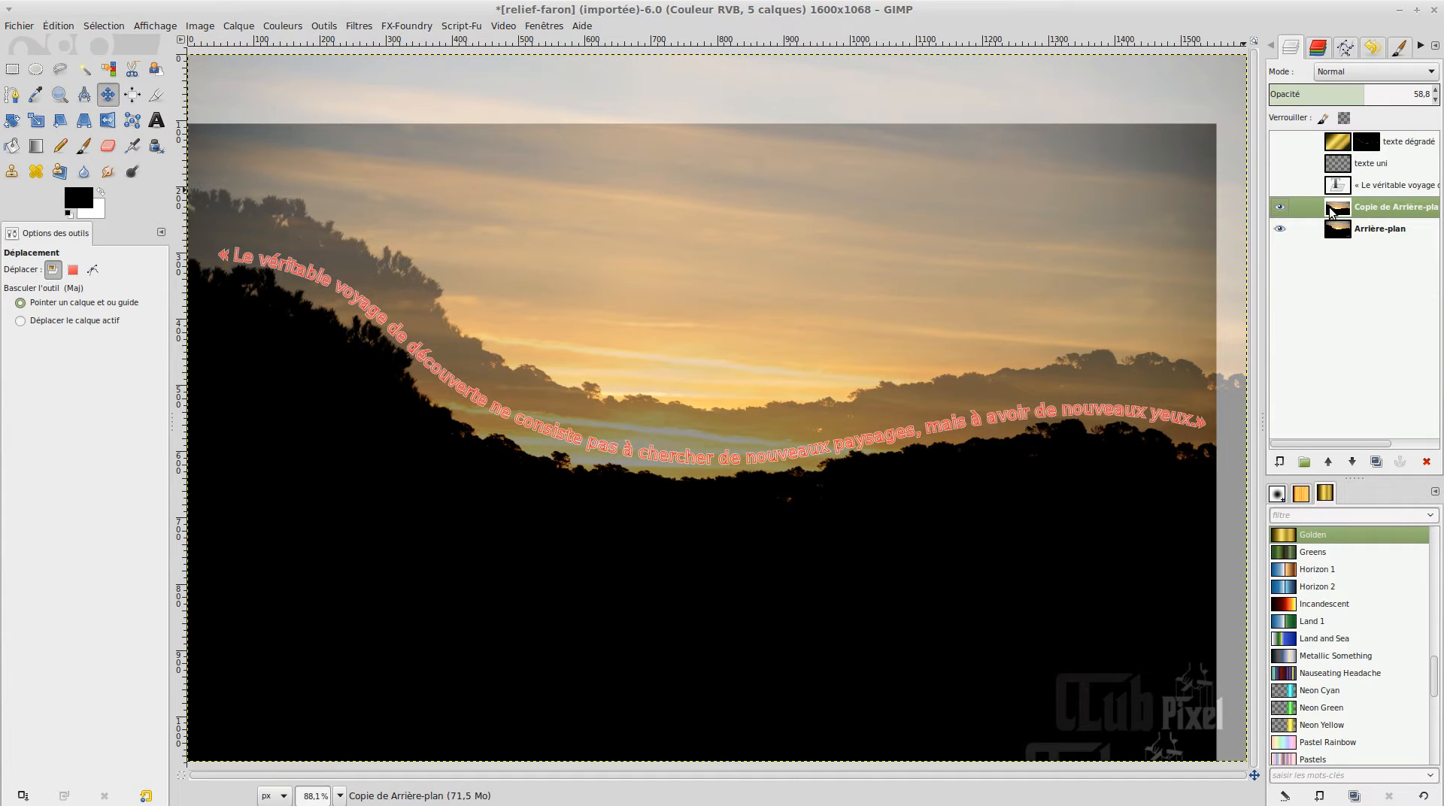
# - Convert the letter path "Chemin" to a selection for masking the background copy
pyautogui.click(1347, 48)
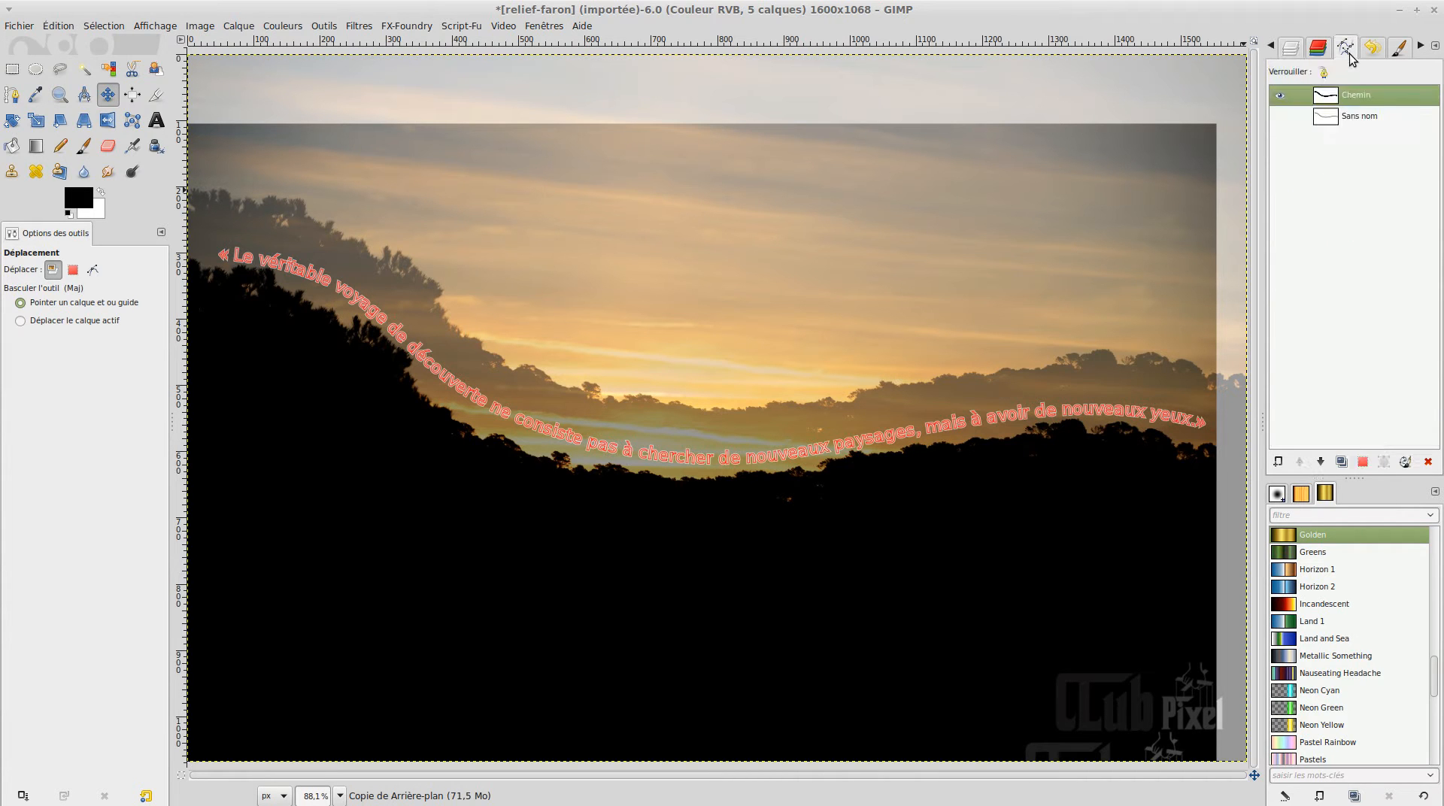
pyautogui.rightClick(1325, 97)
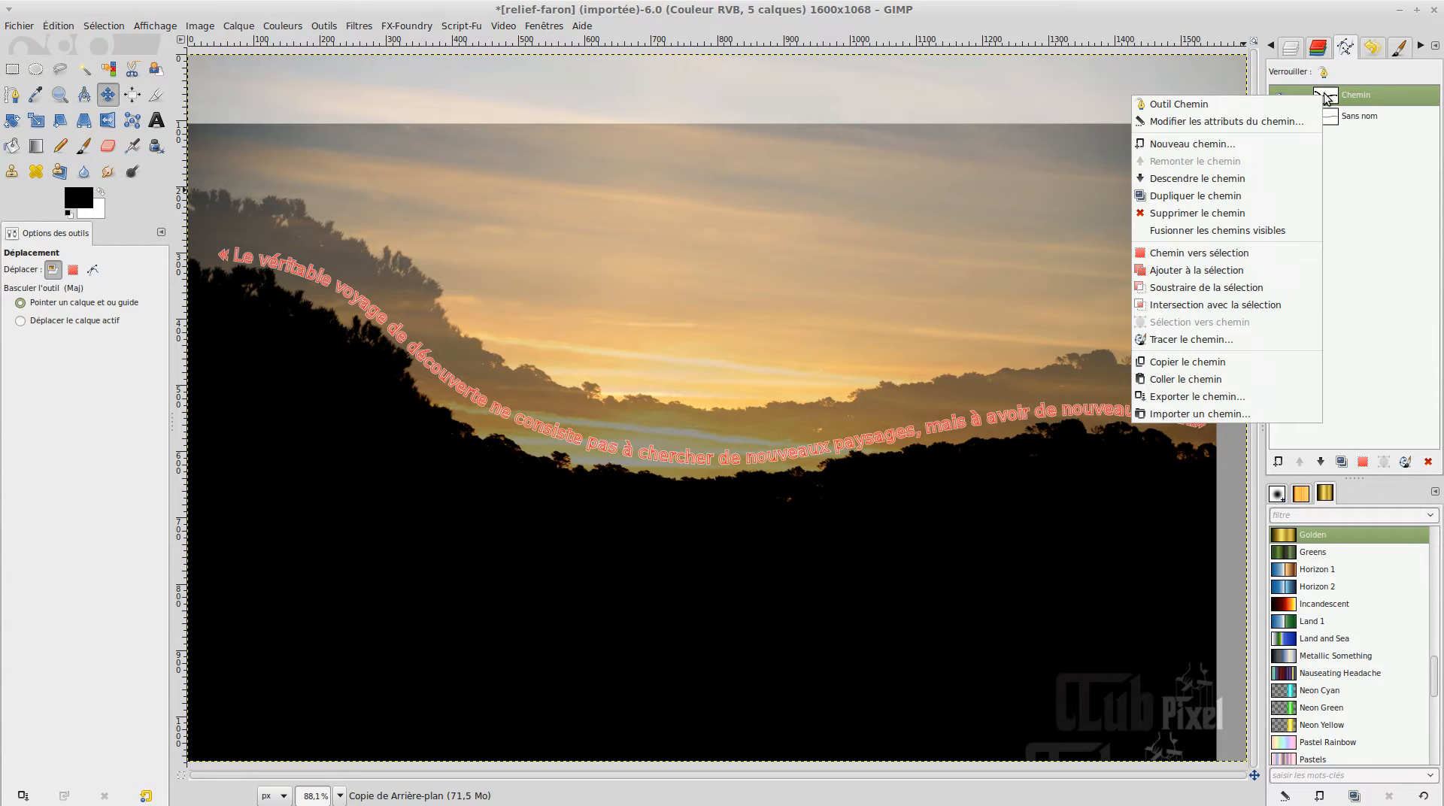
pyautogui.click(1212, 256)
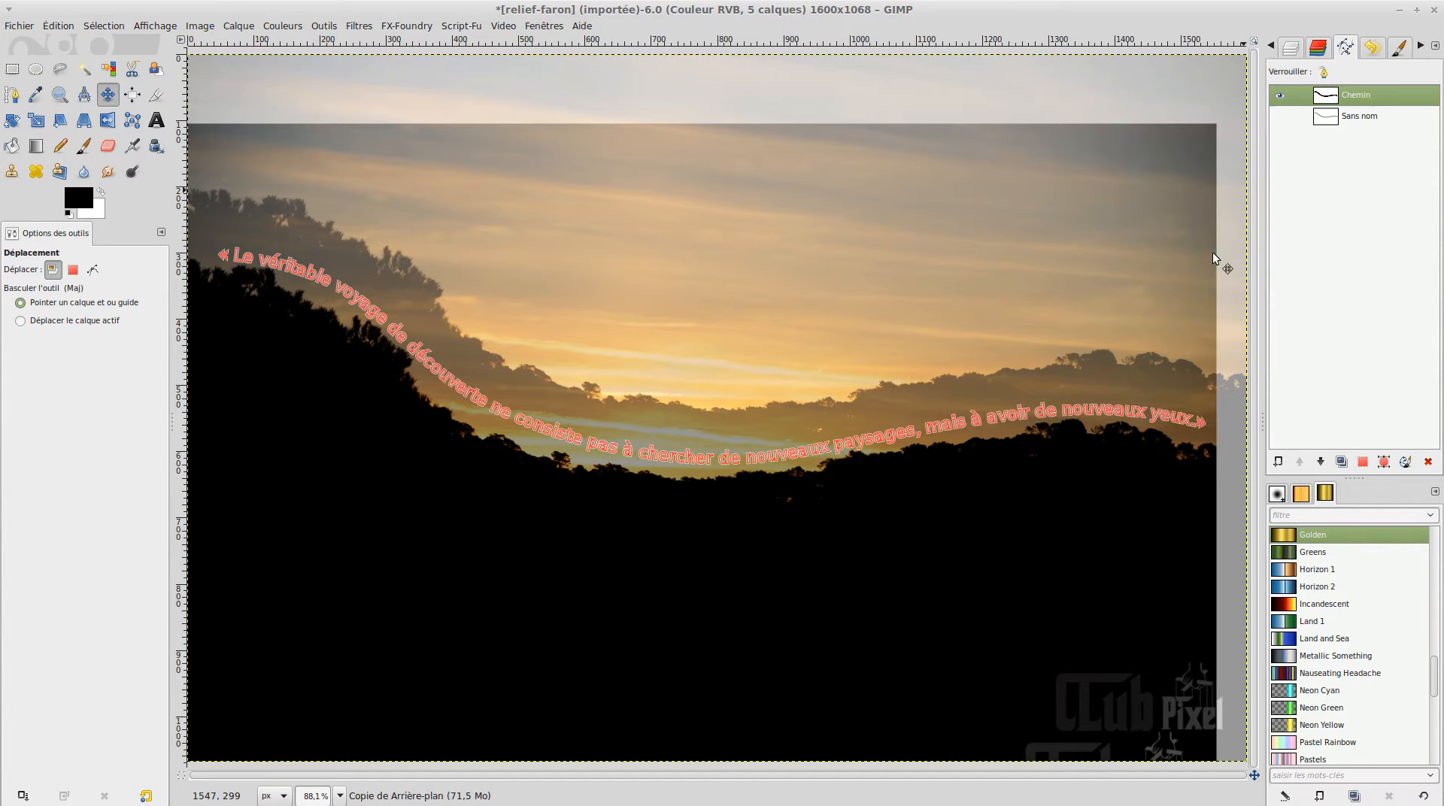
# - Add a layer mask initialised from the selection to the "Copie de Arrière-plan" layer
pyautogui.click(1292, 52)
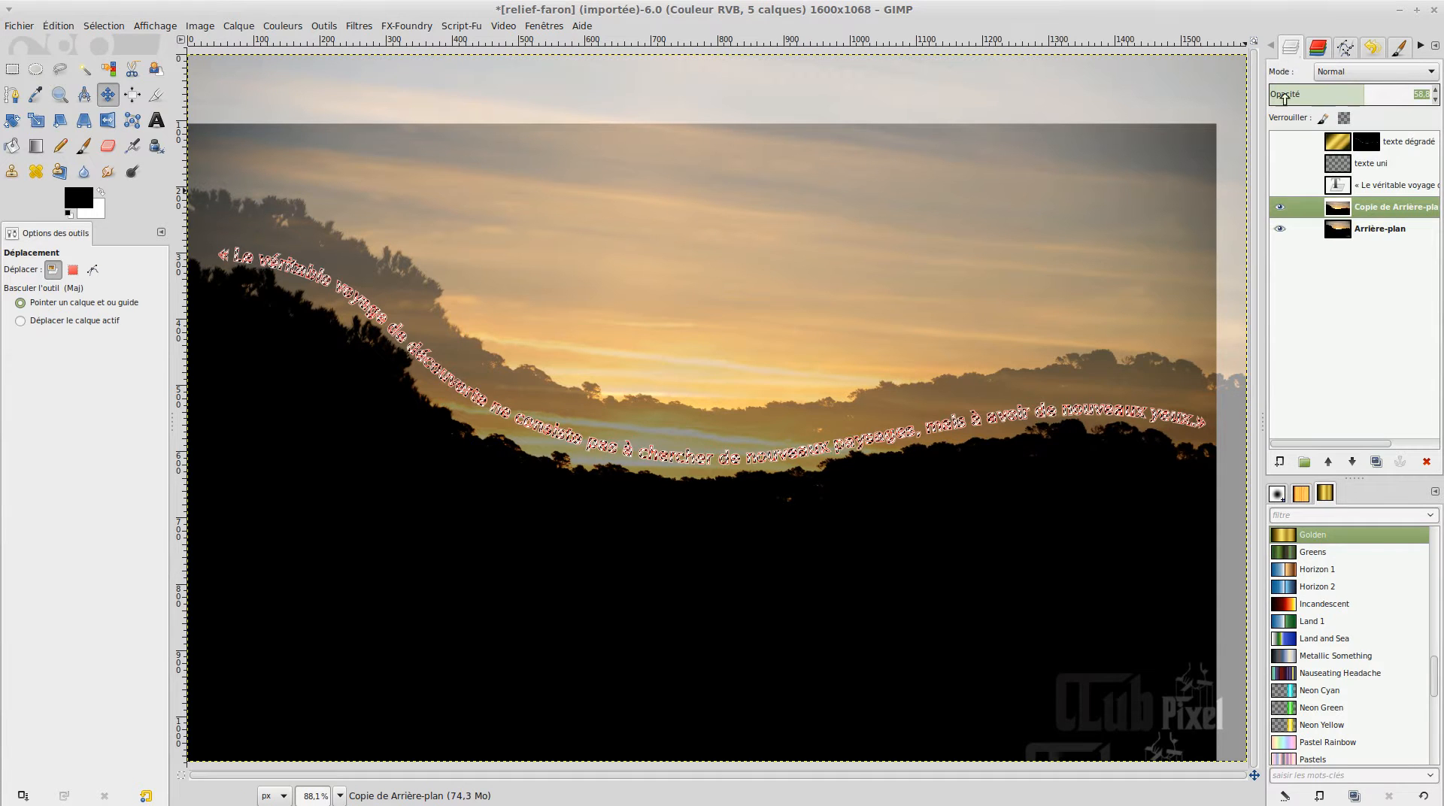
pyautogui.rightClick(1333, 208)
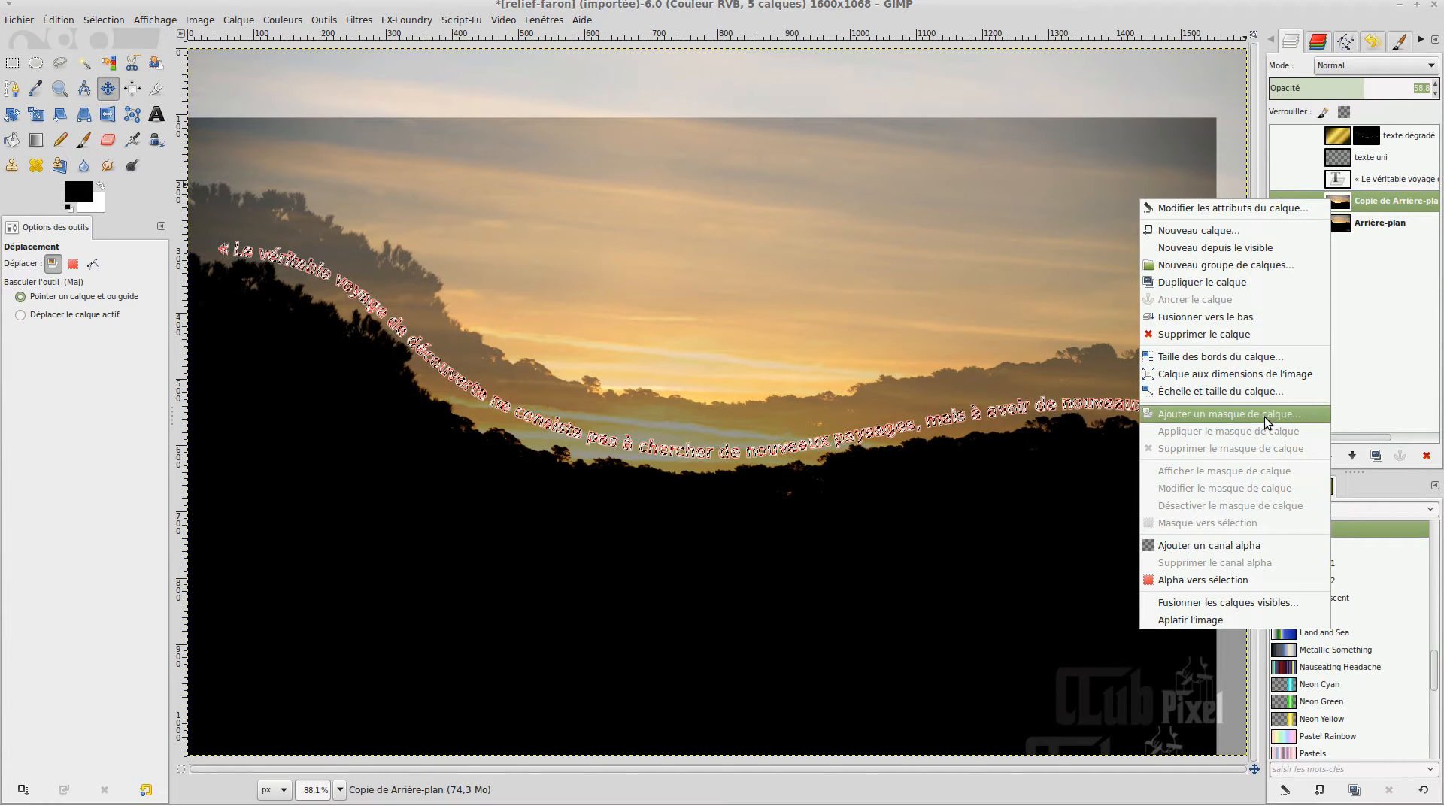
pyautogui.click(1265, 422)
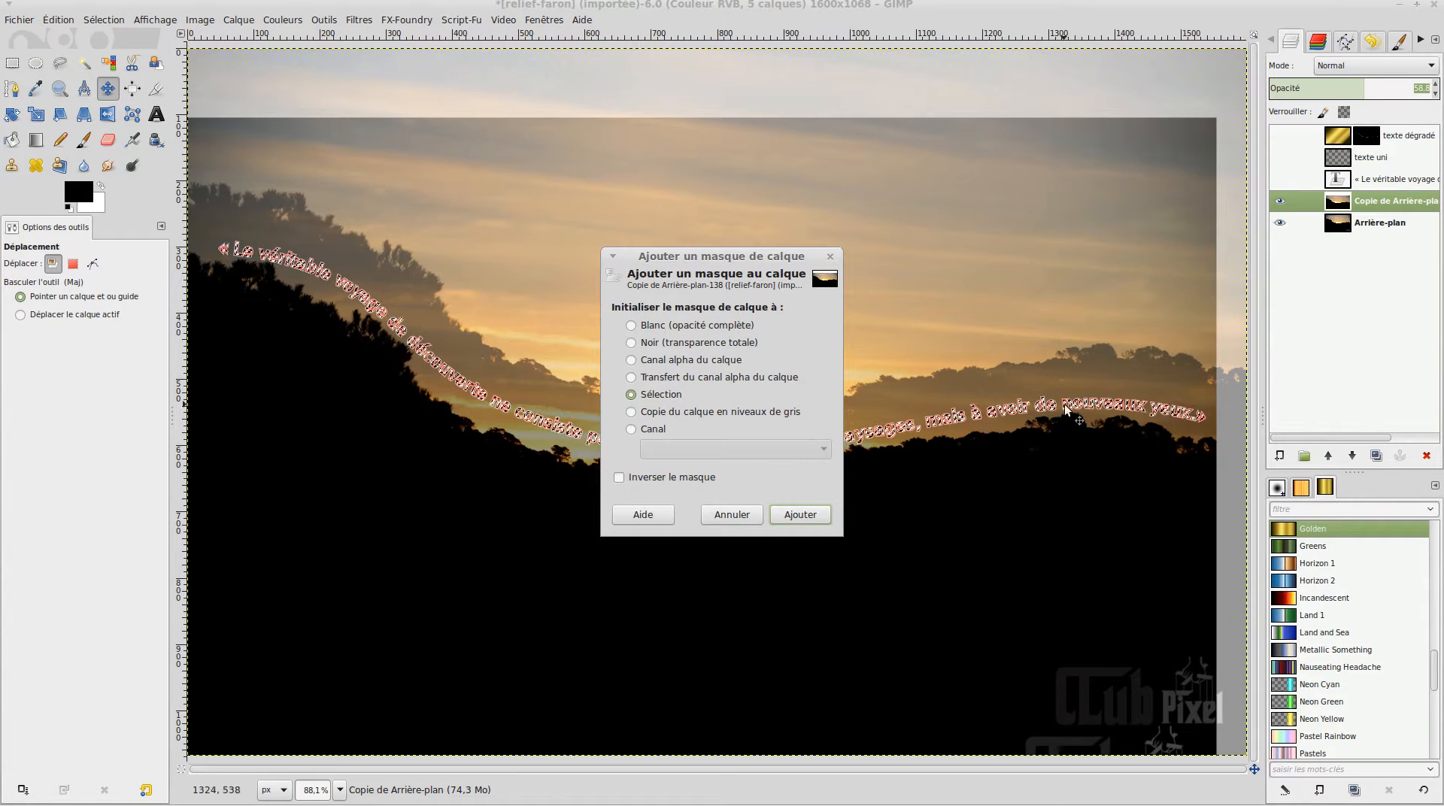
pyautogui.click(800, 515)
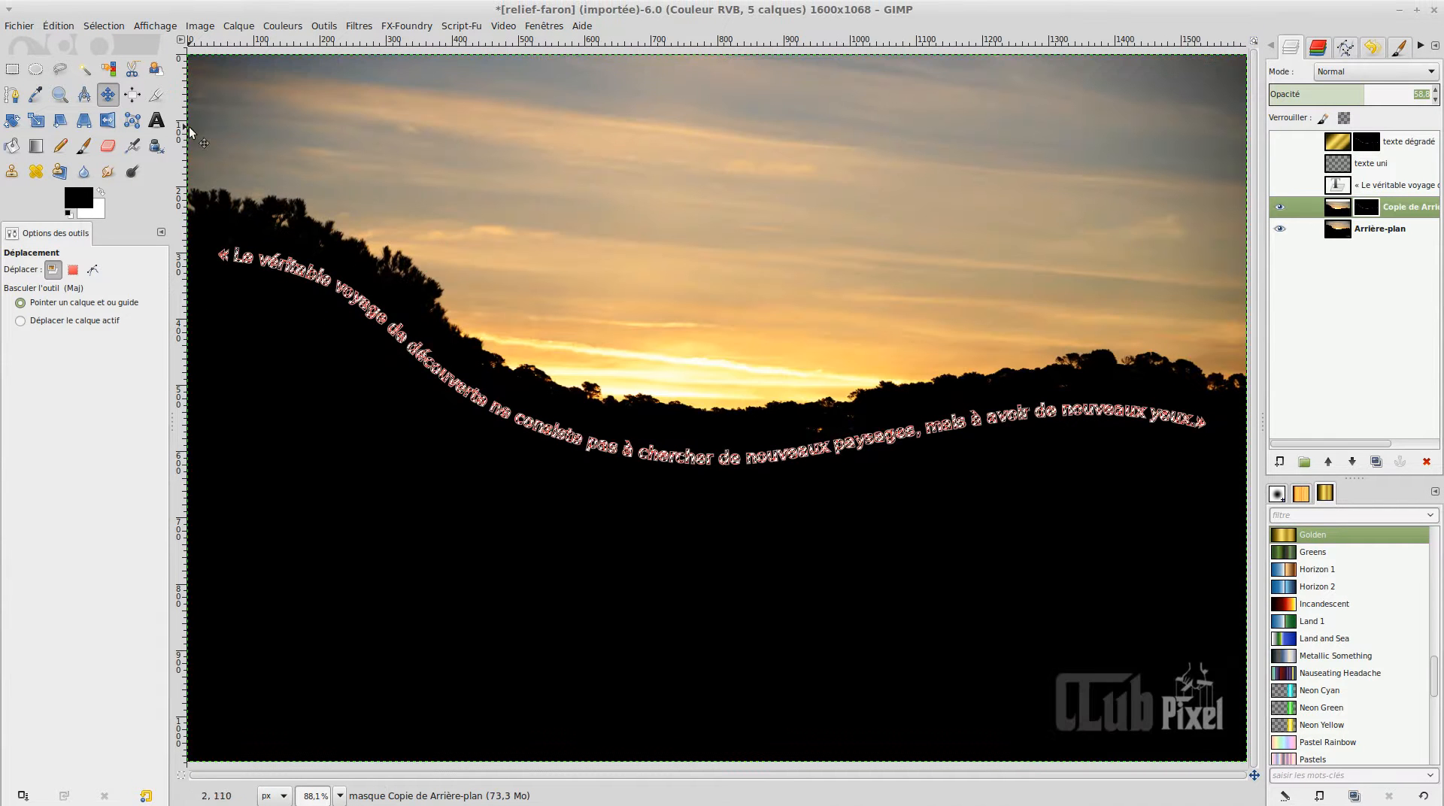
# - Clear the selection around the masked photo text and hide the letter path "Chemin"
pyautogui.click(99, 22)
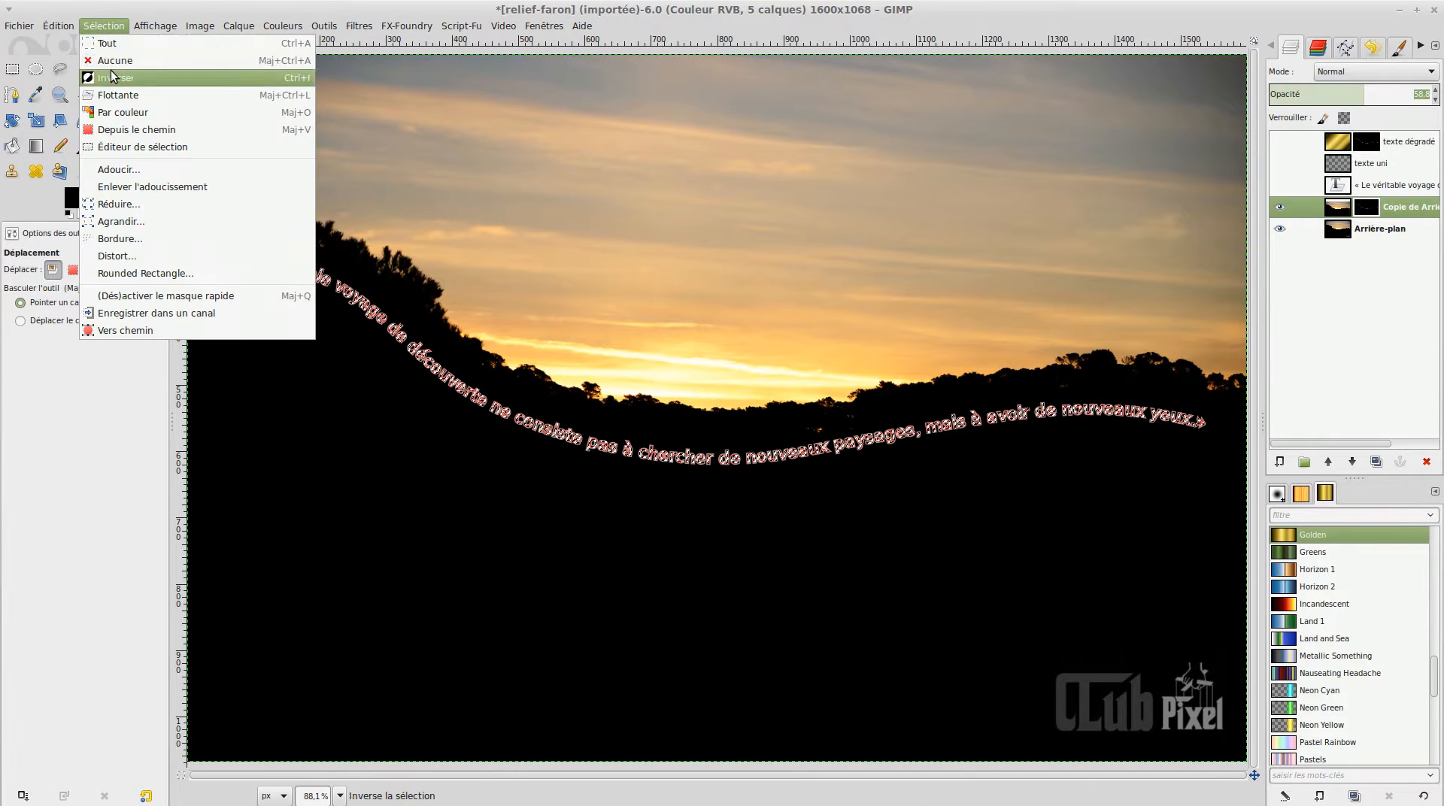
pyautogui.click(113, 60)
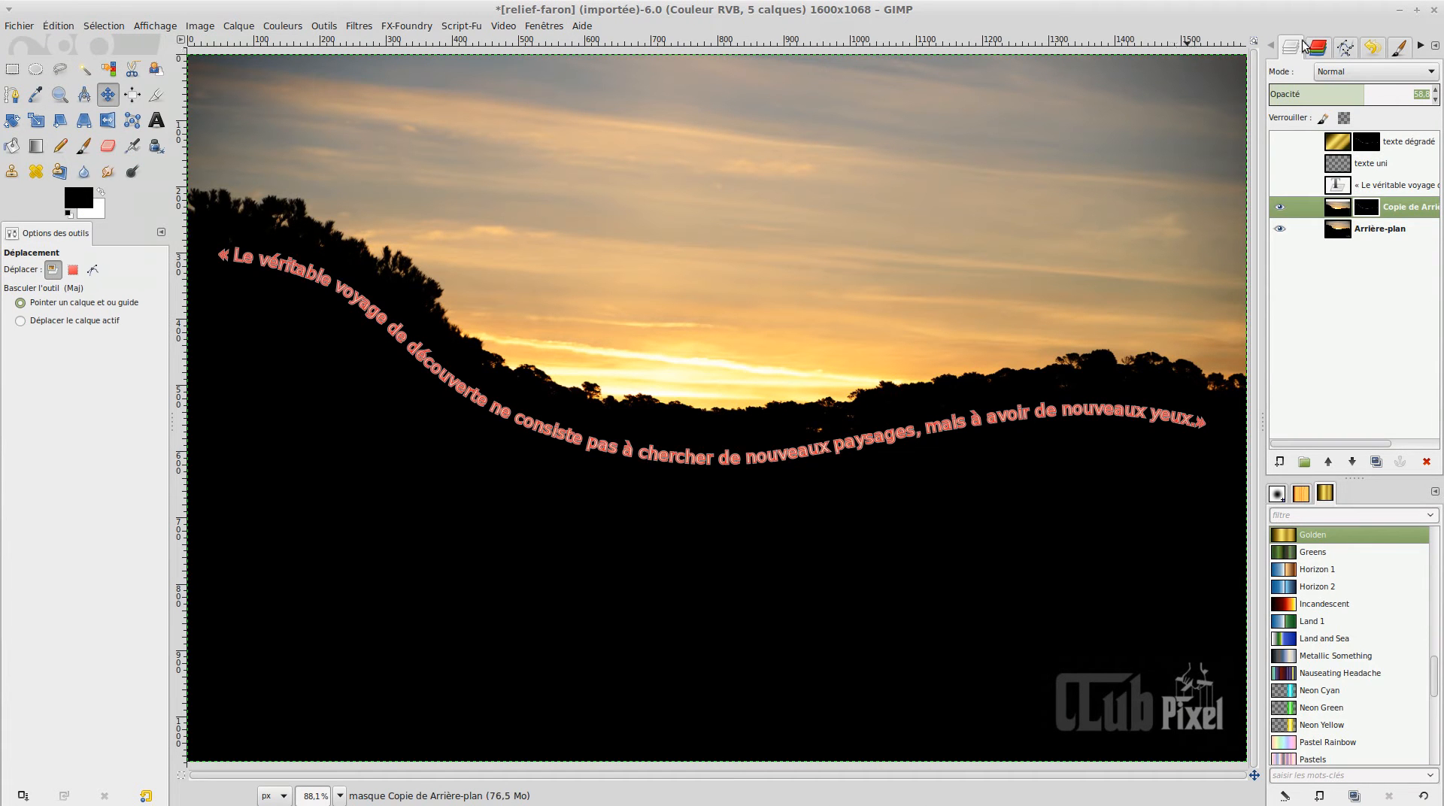
pyautogui.click(1346, 48)
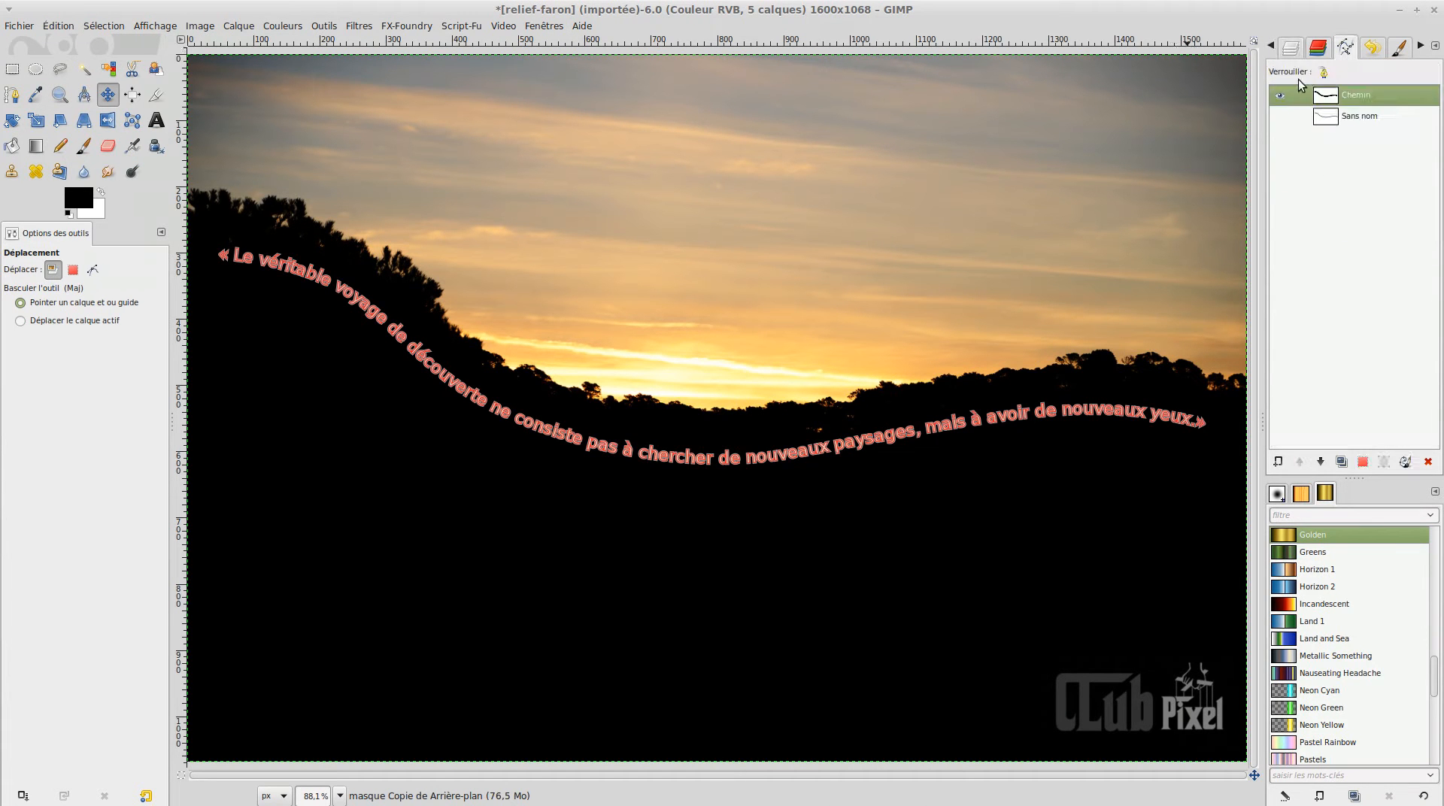
pyautogui.click(1282, 96)
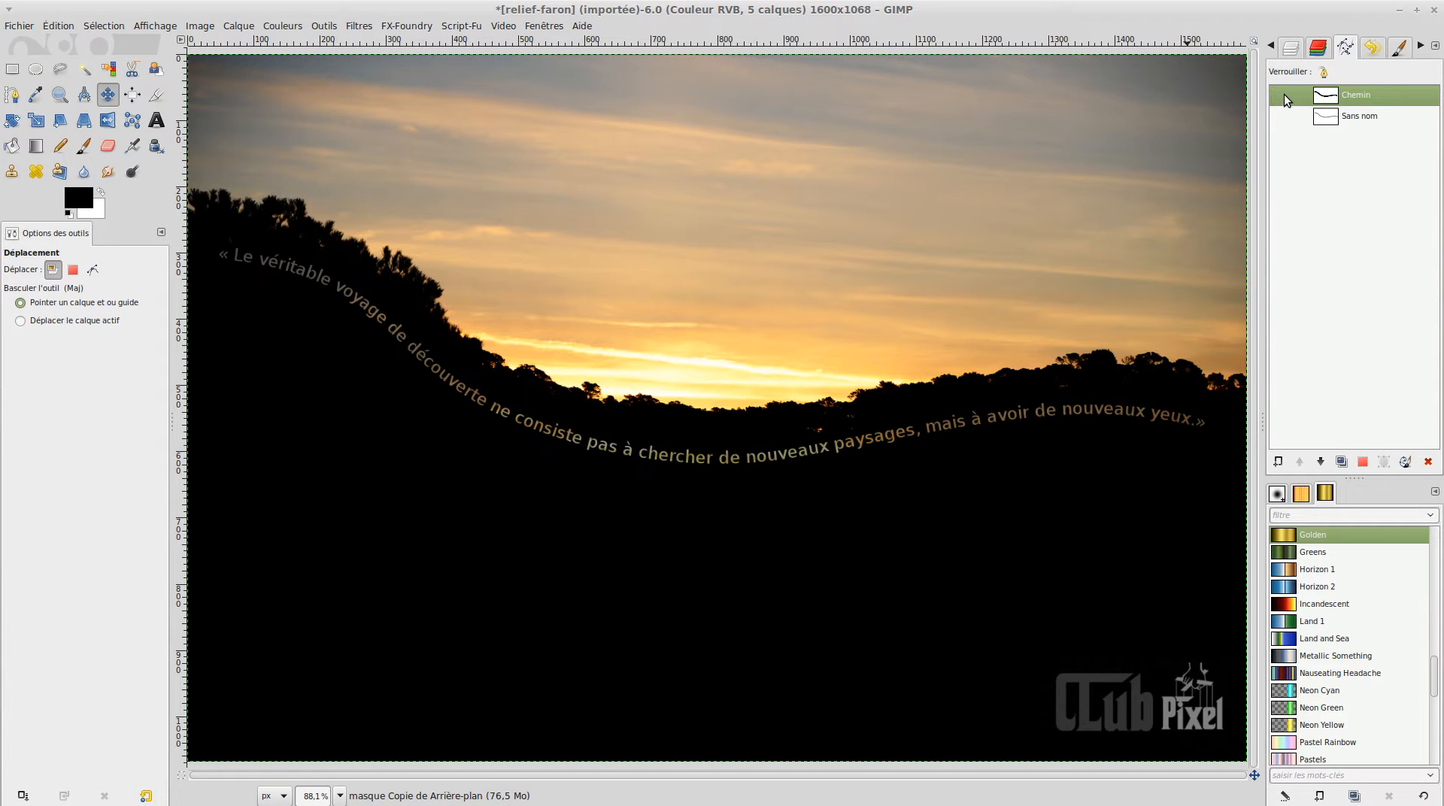